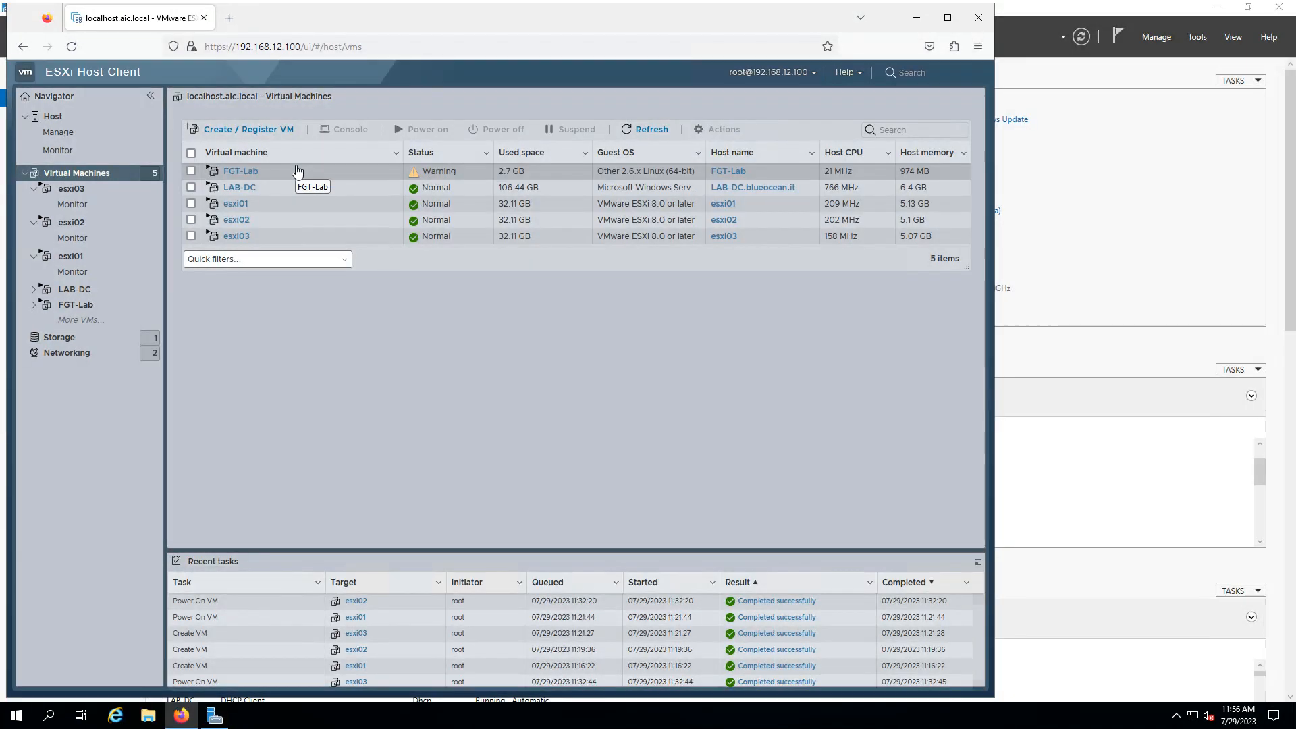
# Open the LAB-DC virtual machine's page (Windows Server 2019, 2 vCPUs, 7.91 GB memory)
pyautogui.click(191, 189)
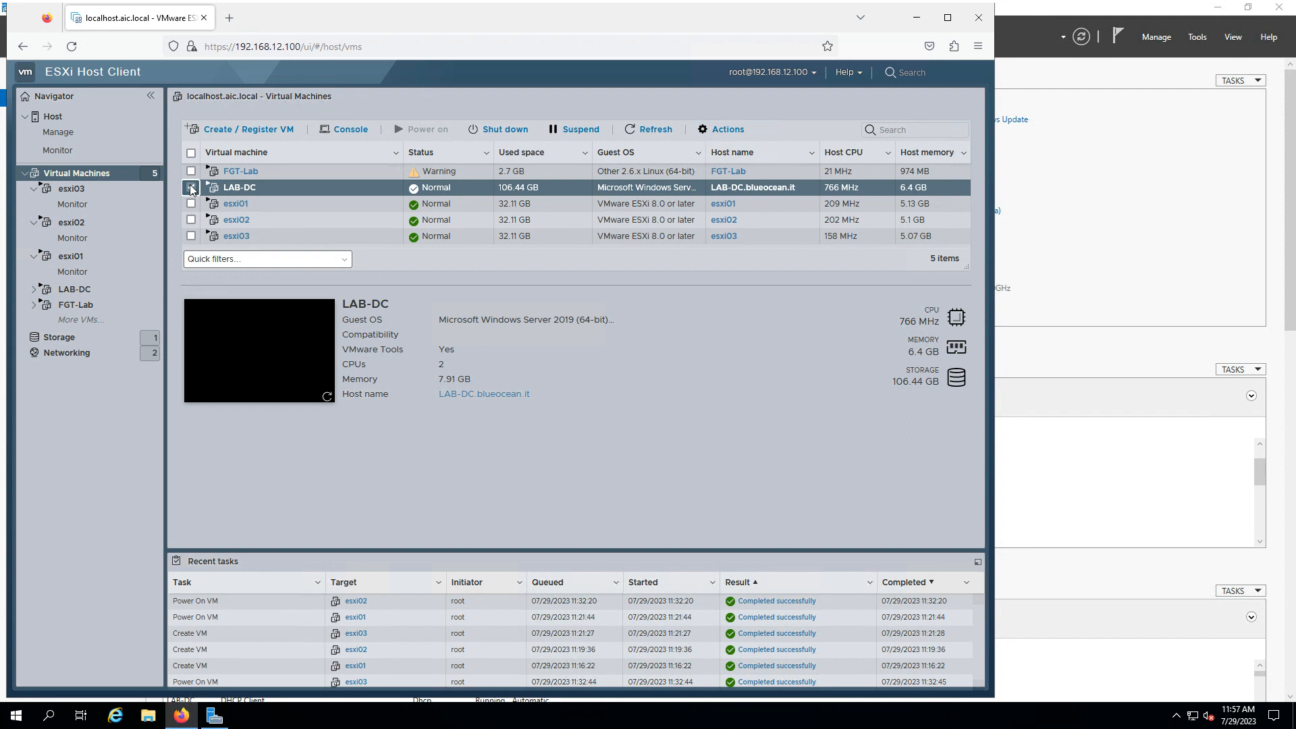
pyautogui.click(191, 188)
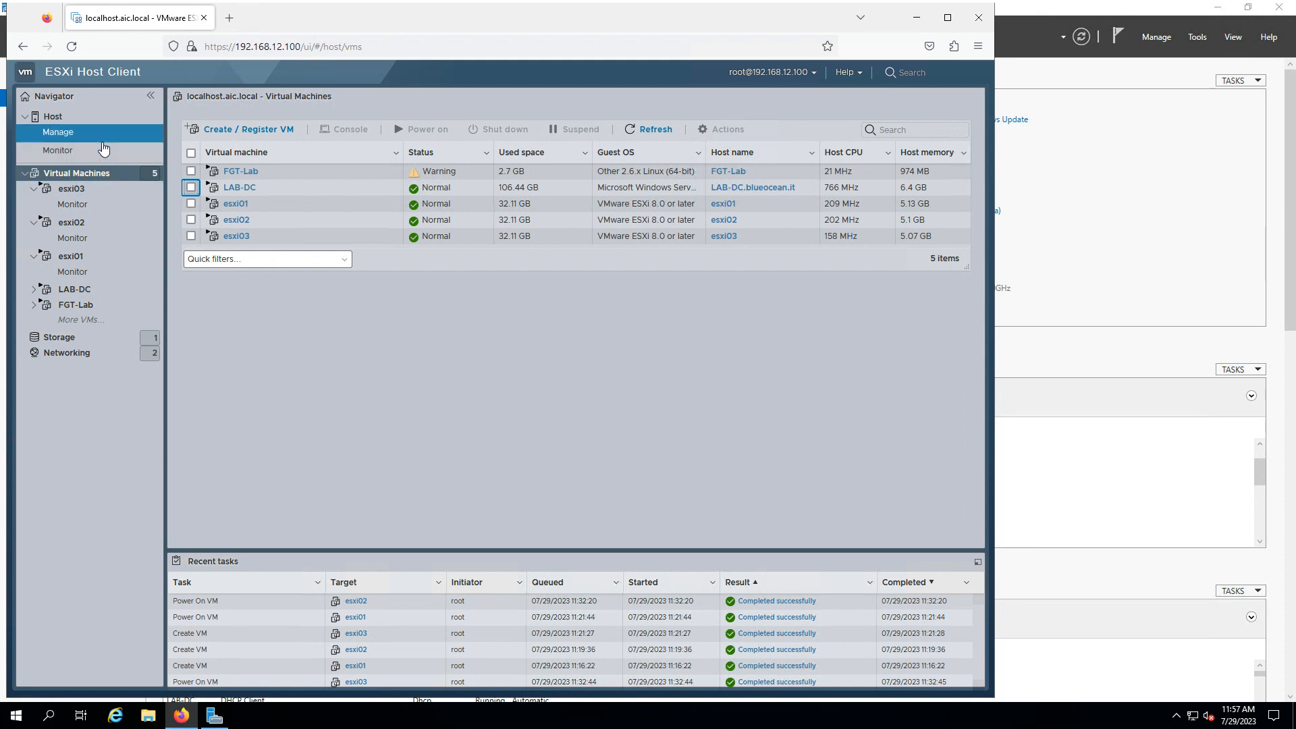
pyautogui.click(109, 123)
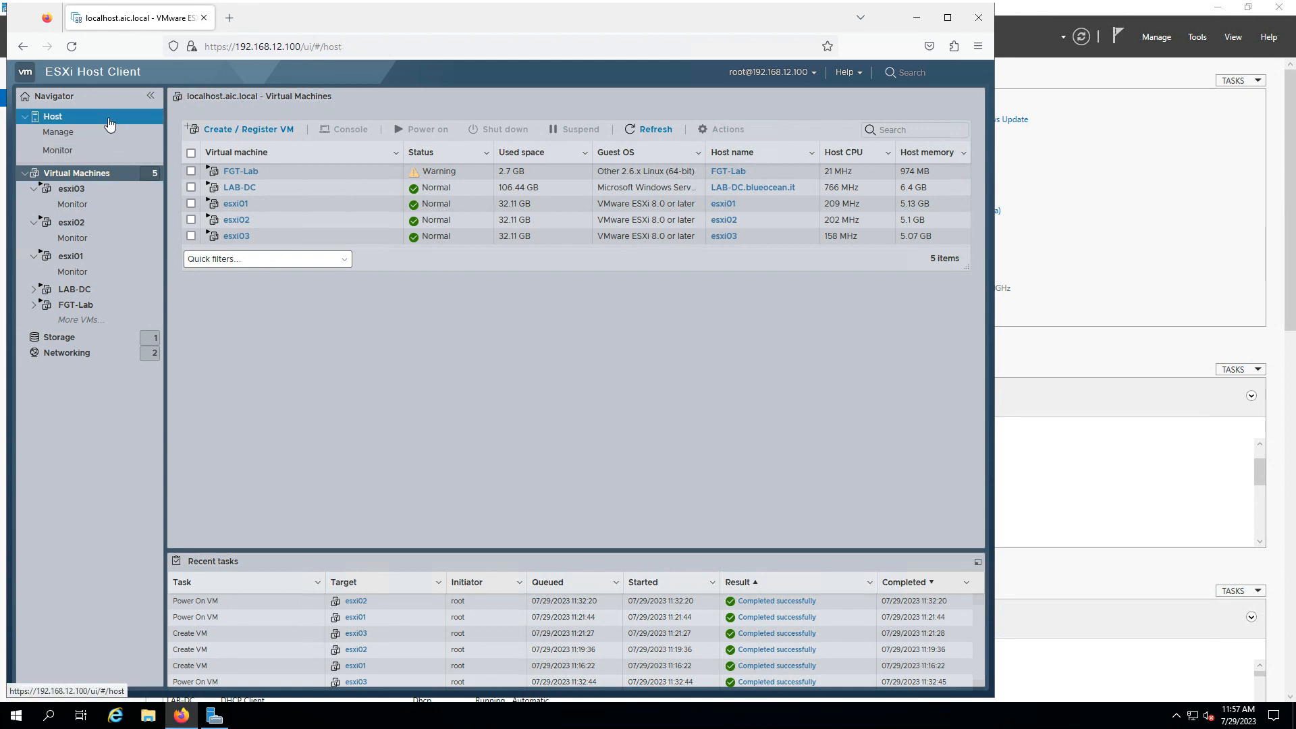
pyautogui.click(90, 174)
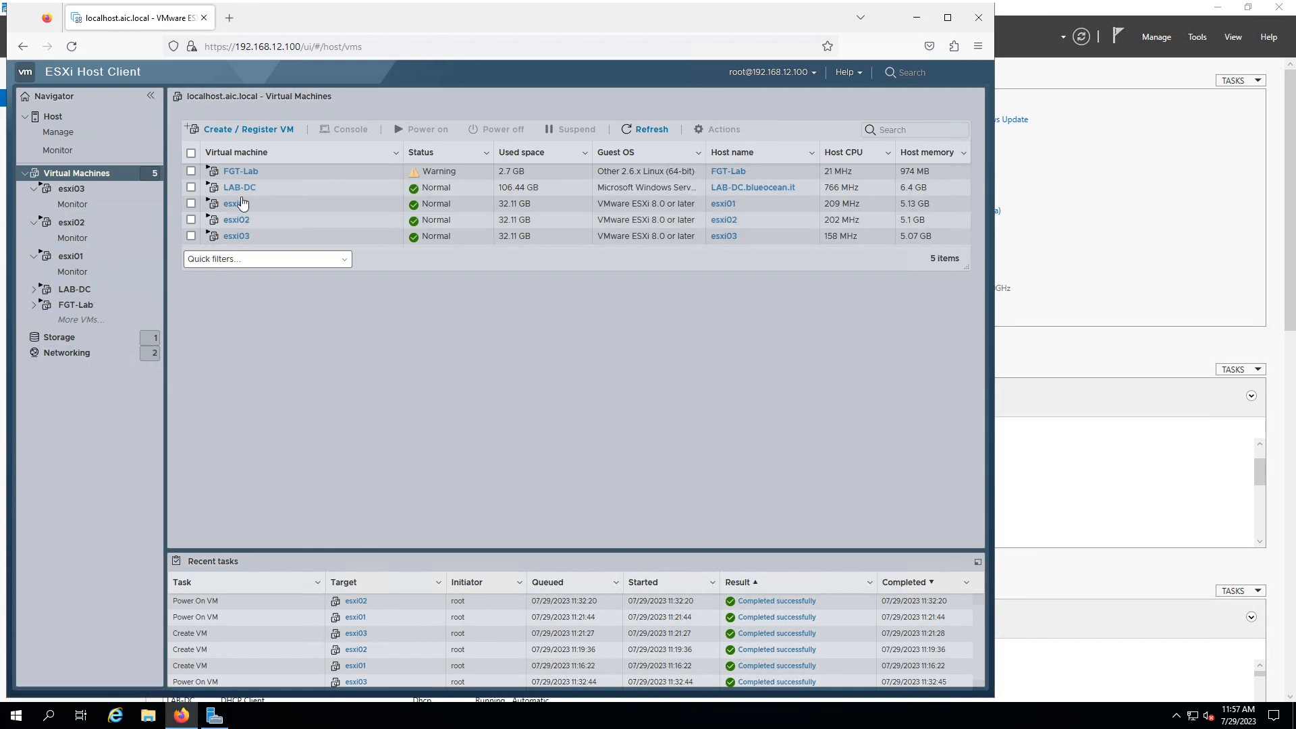
pyautogui.click(191, 188)
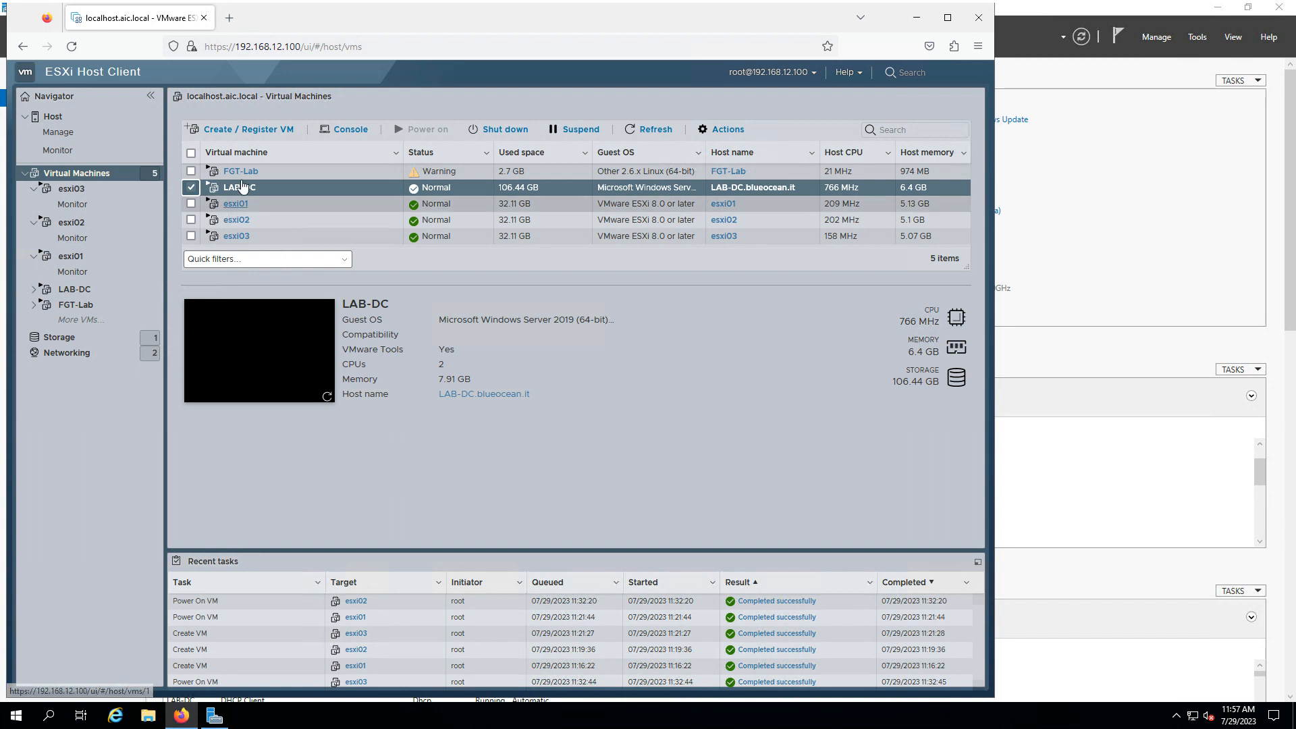
pyautogui.click(242, 187)
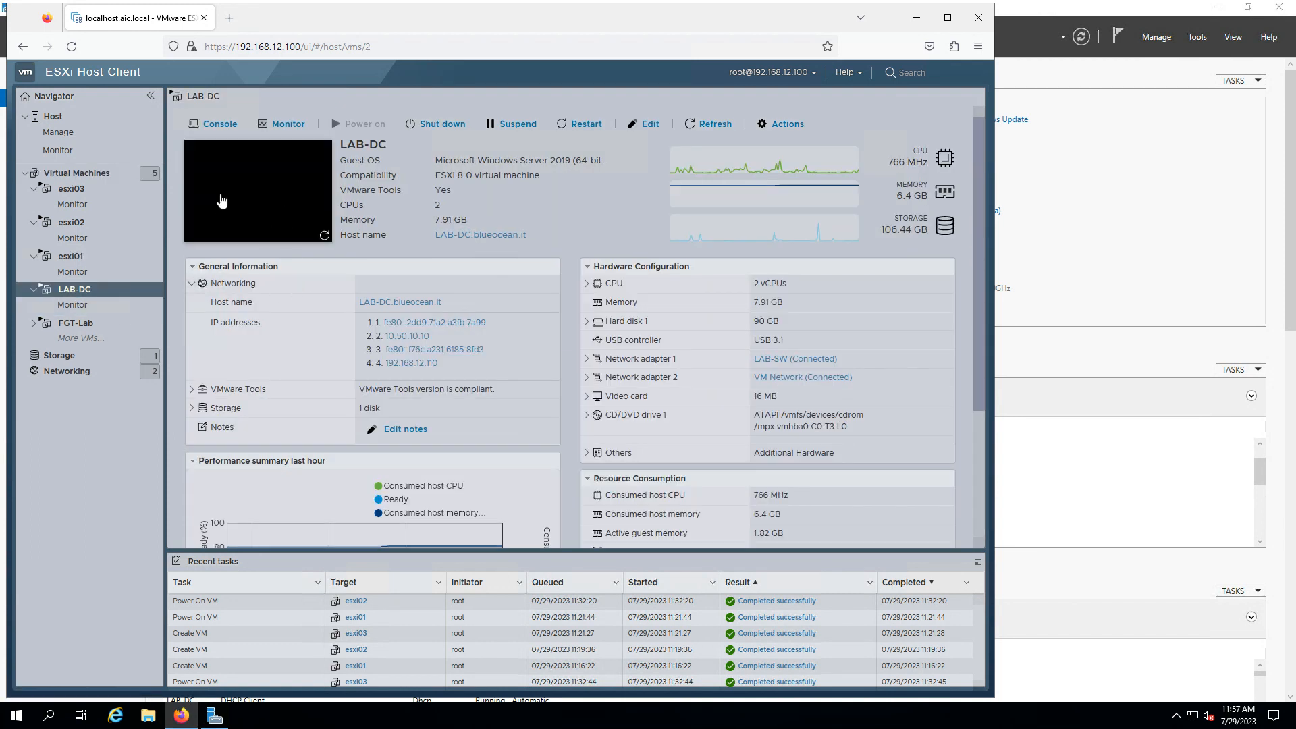
# Mount VMware-VCSA-all-8.0.1-21860503.iso from datastore1/ISOs on CD/DVD Drive 1, save, and minimize Firefox
pyautogui.click(644, 124)
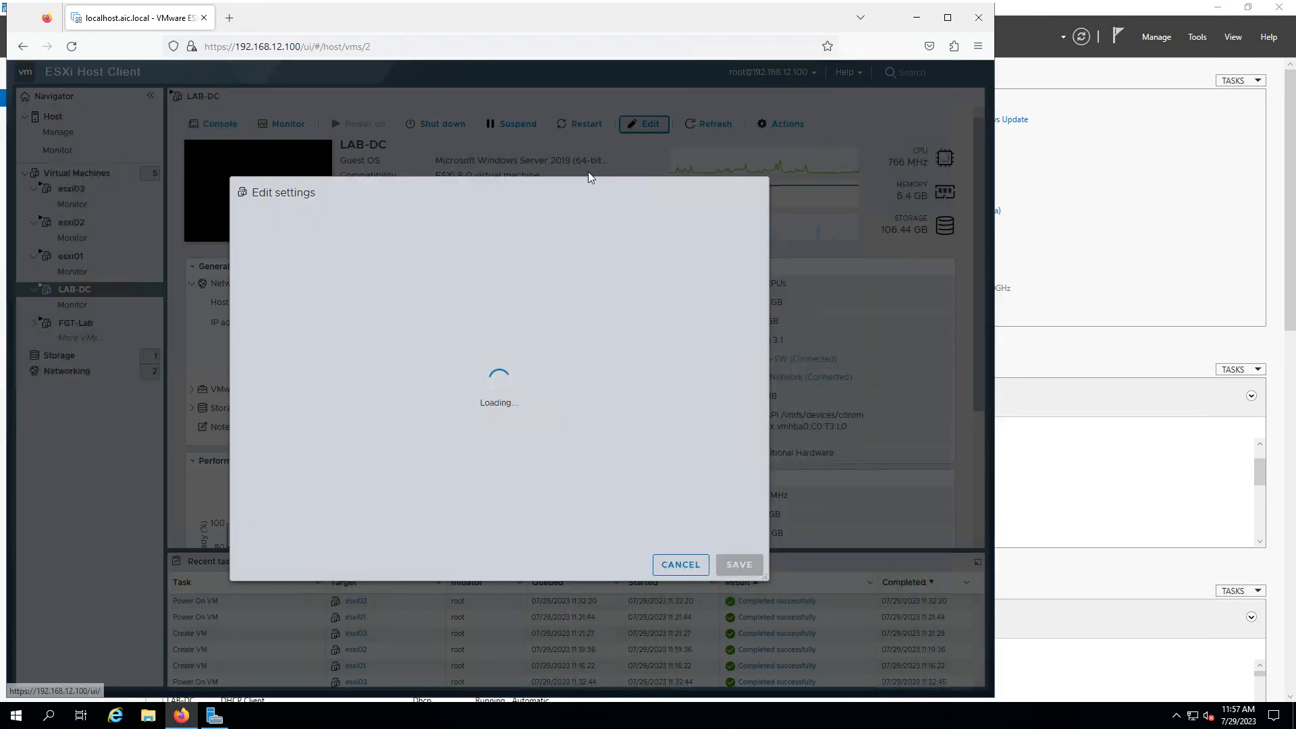
pyautogui.click(485, 533)
pyautogui.click(479, 570)
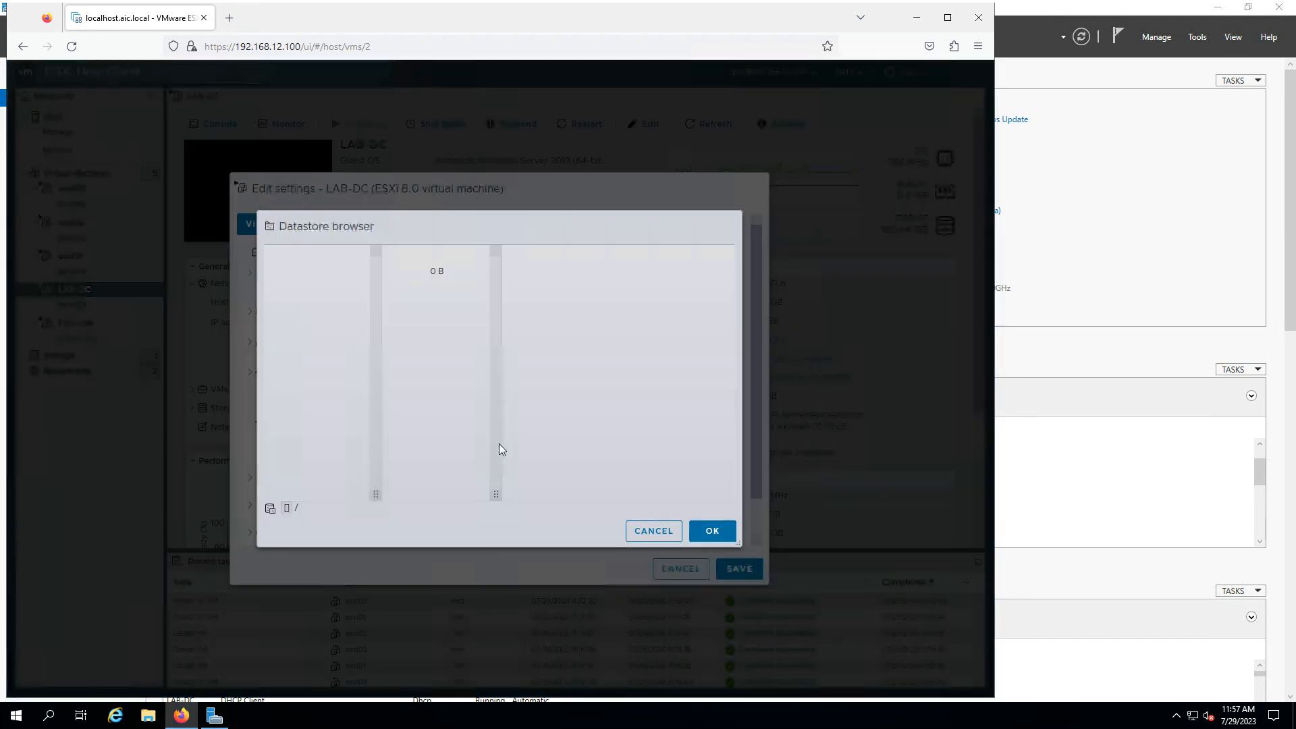
pyautogui.click(419, 371)
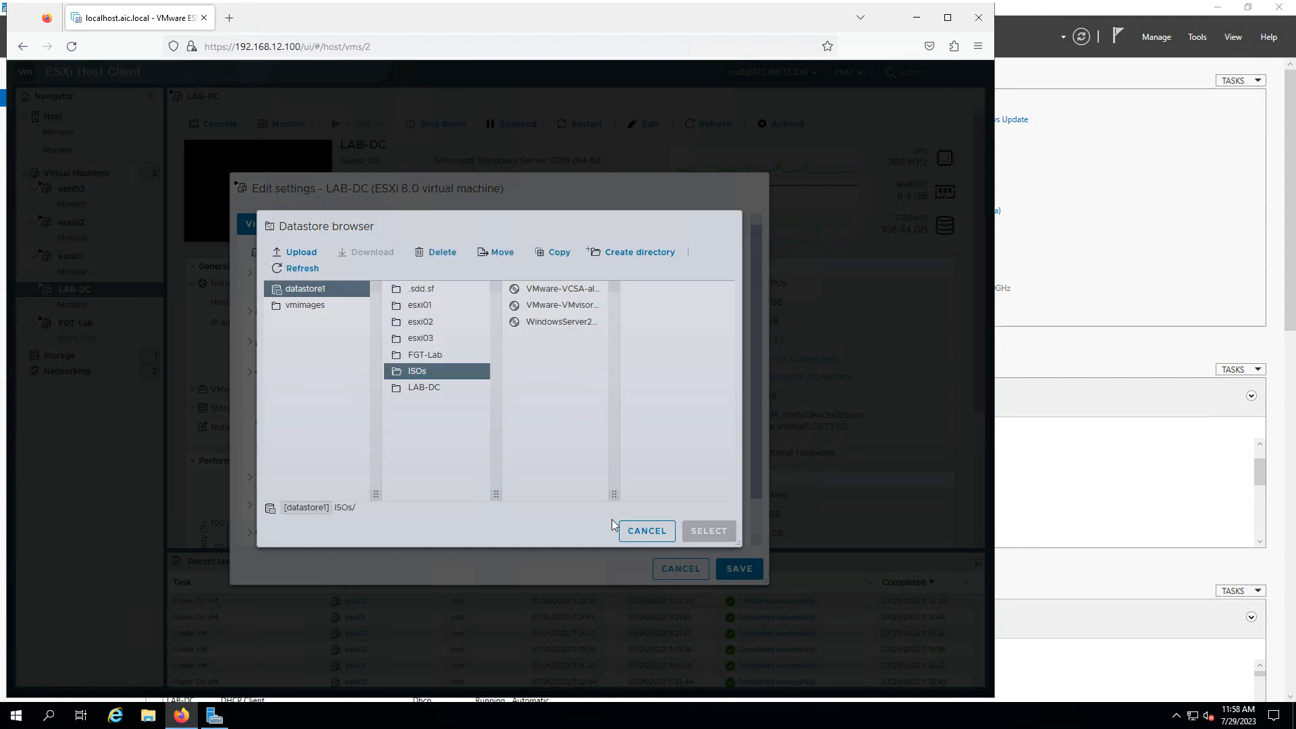
pyautogui.moveTo(614, 497); pyautogui.dragTo(698, 496)
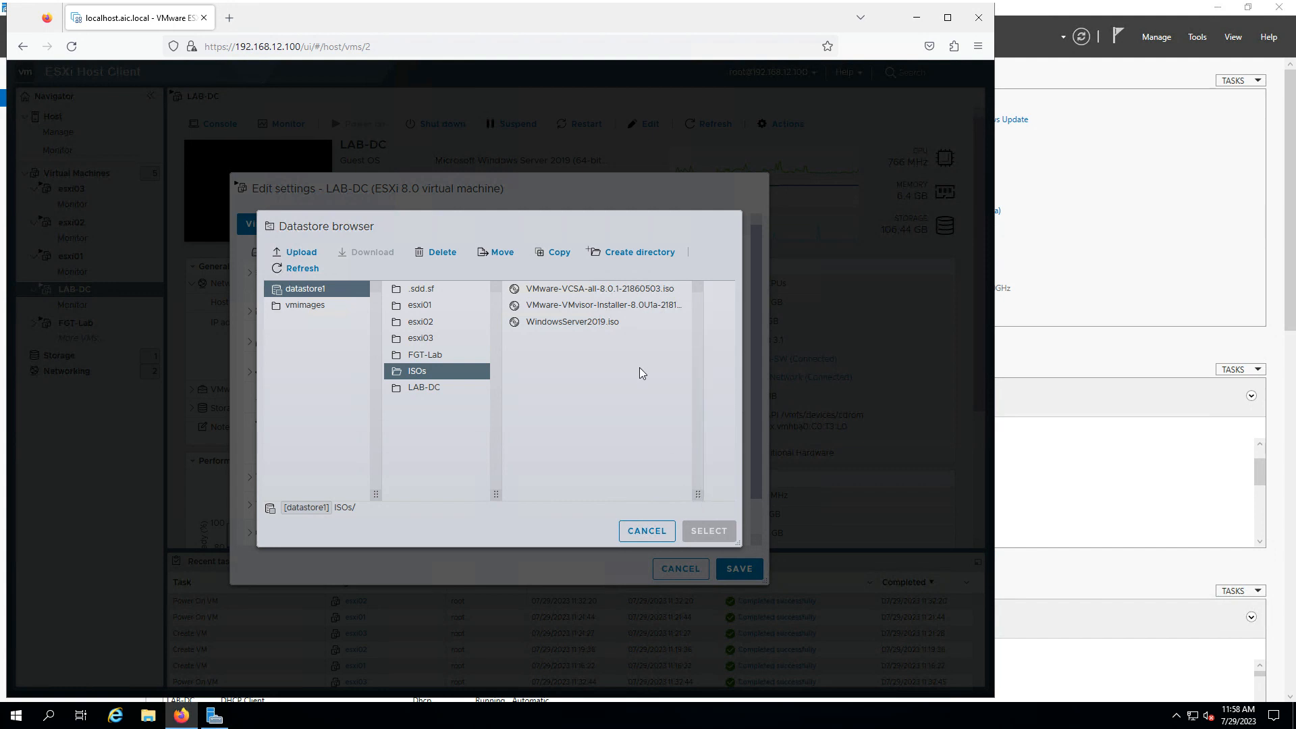
pyautogui.click(612, 307)
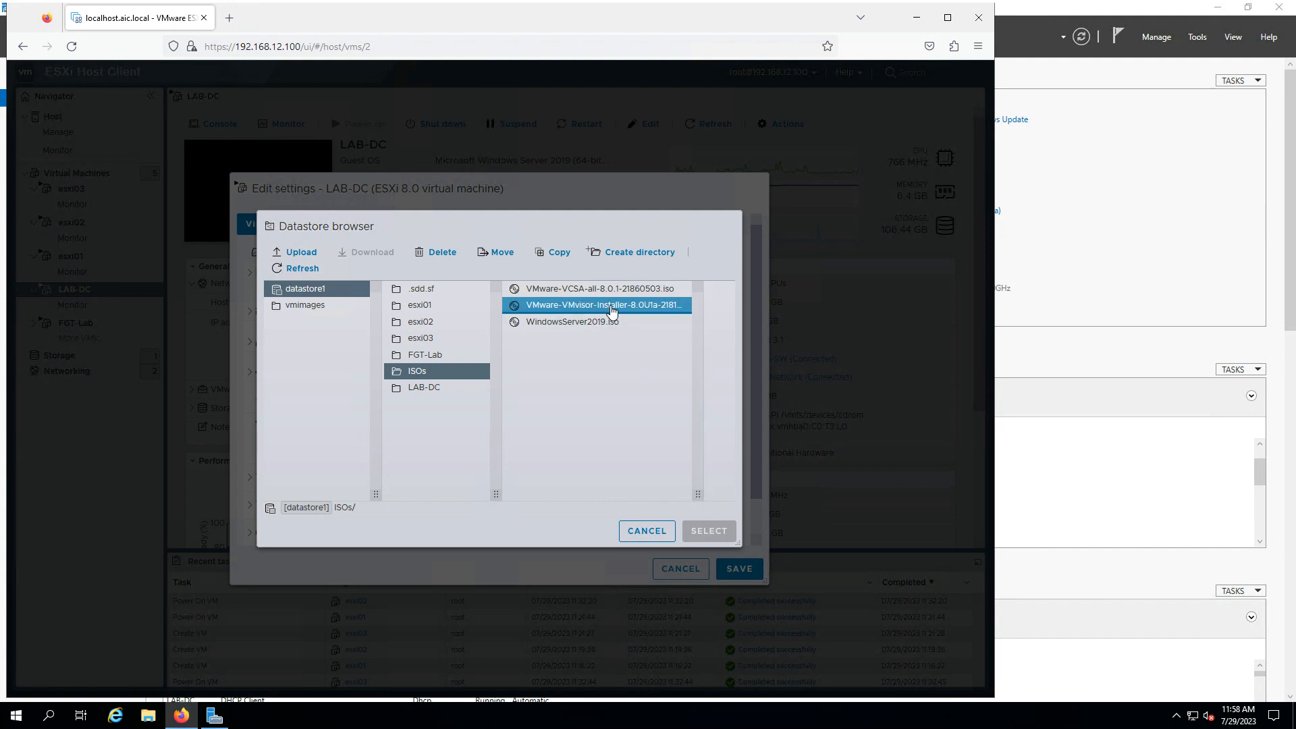
pyautogui.click(607, 290)
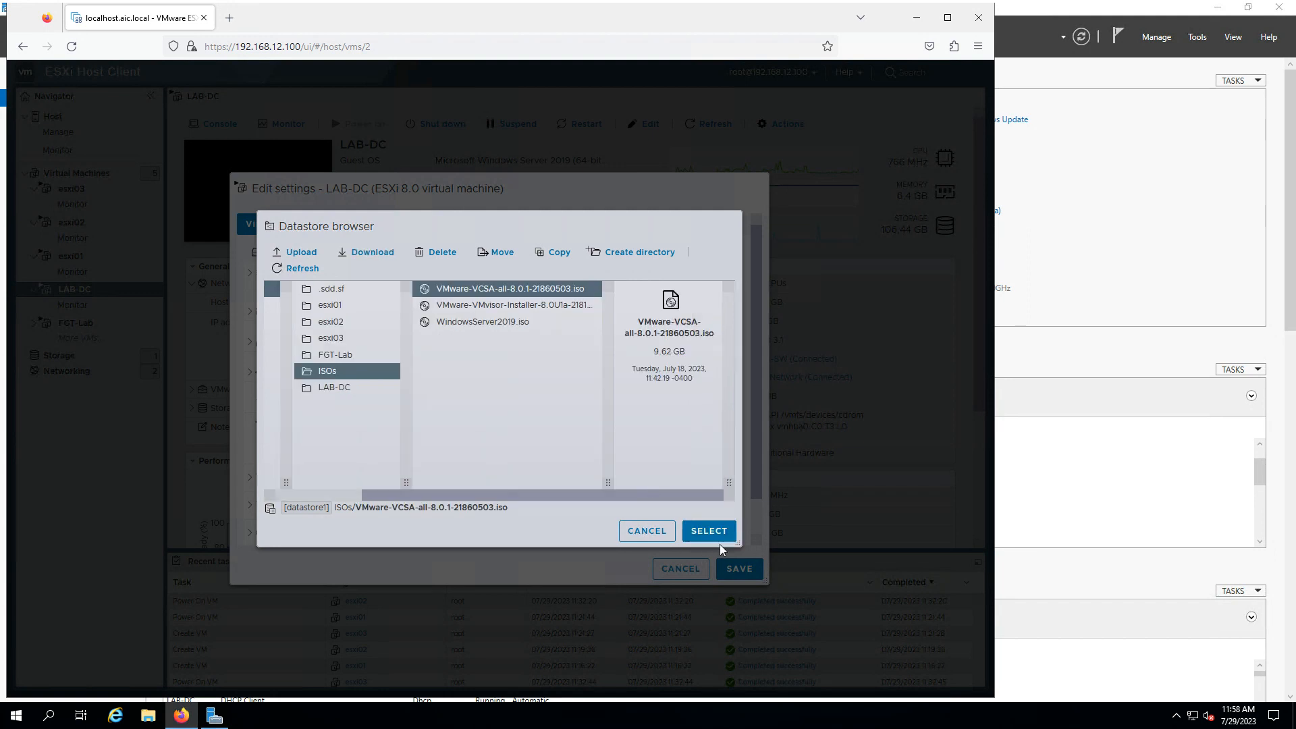
pyautogui.click(703, 531)
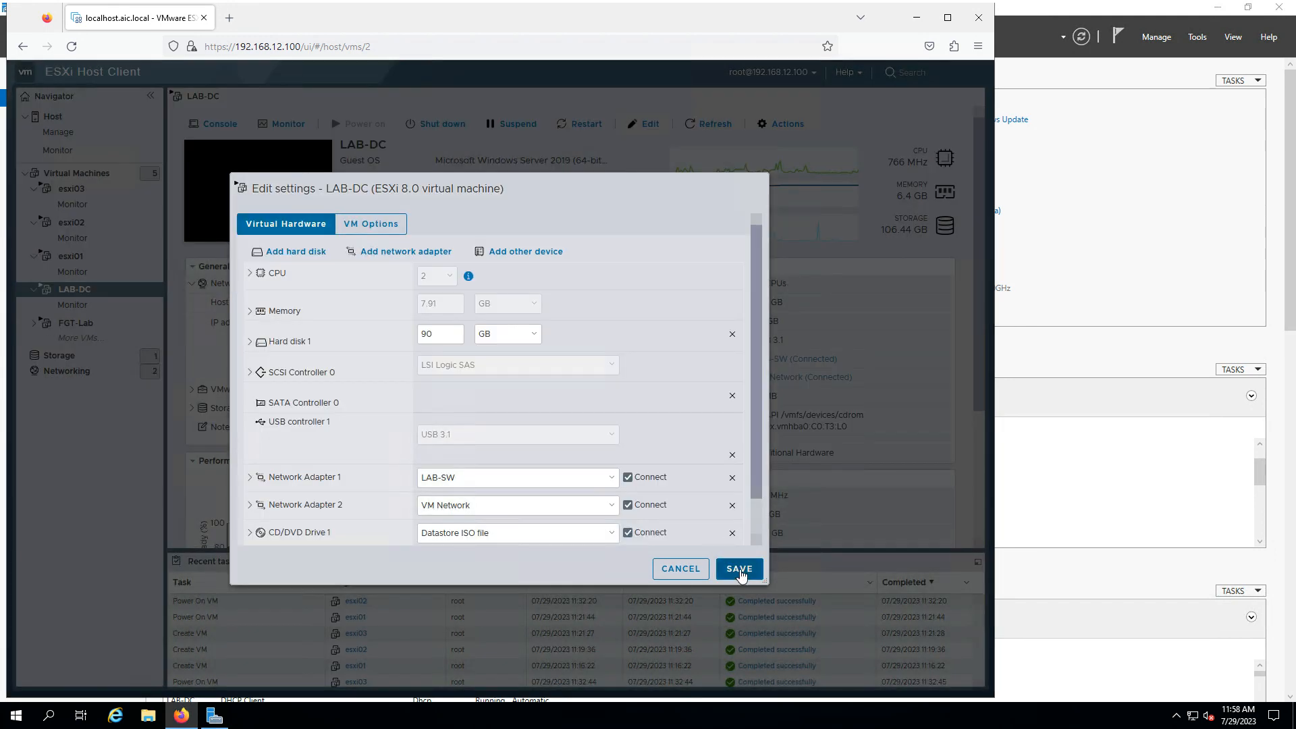
pyautogui.click(739, 571)
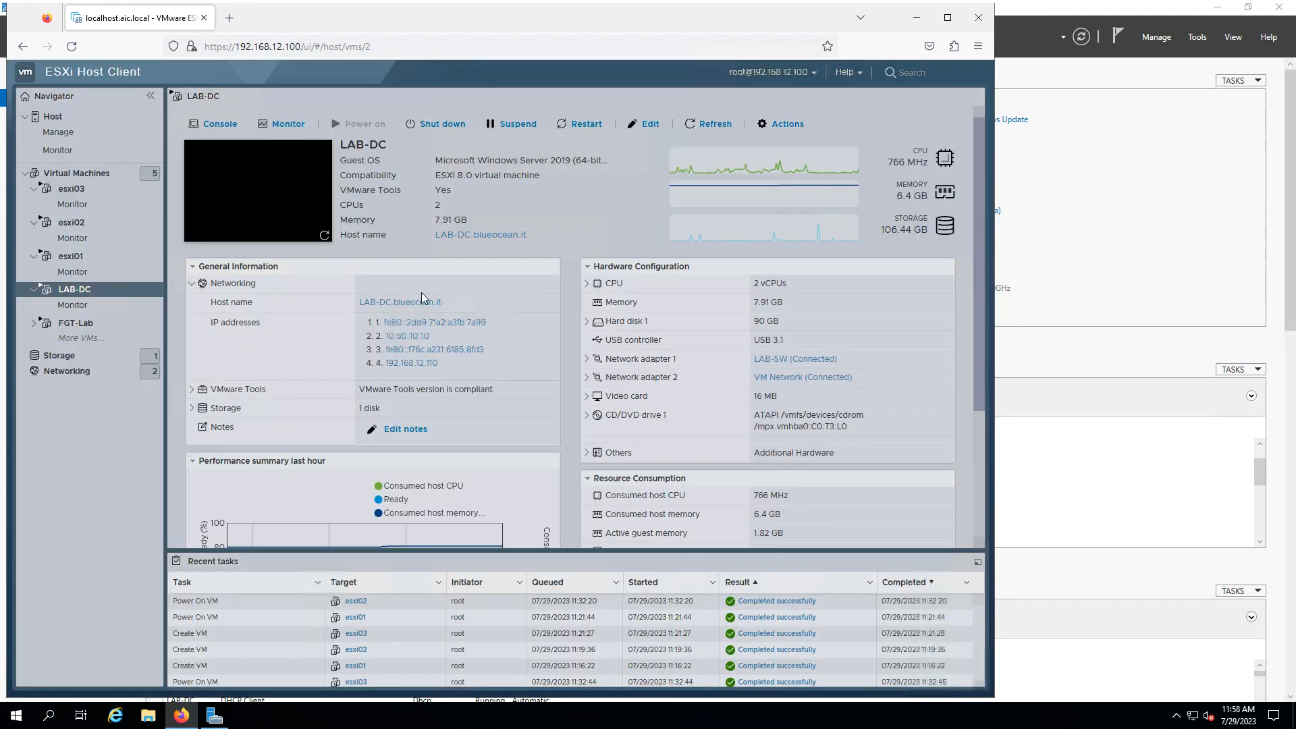
pyautogui.click(916, 17)
# In File Explorer, check the VMware VCSA DVD drive under This PC
pyautogui.click(148, 716)
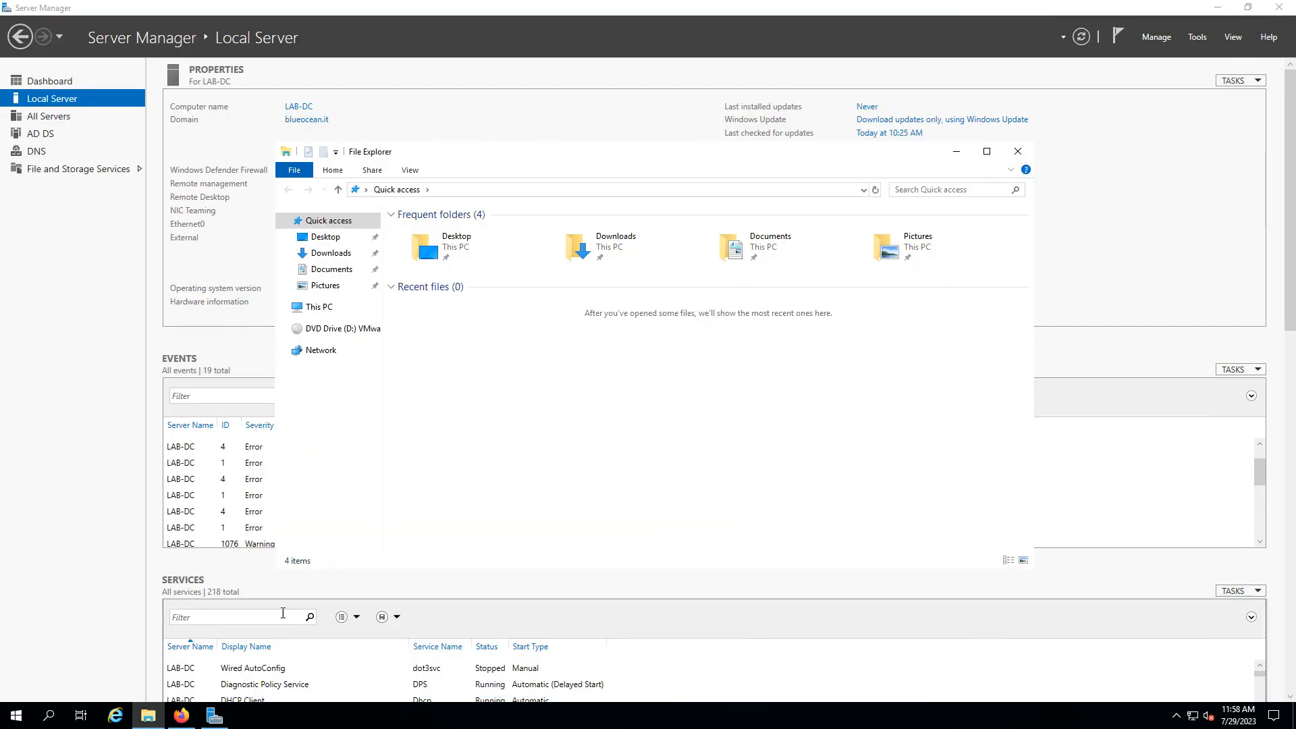
pyautogui.click(303, 331)
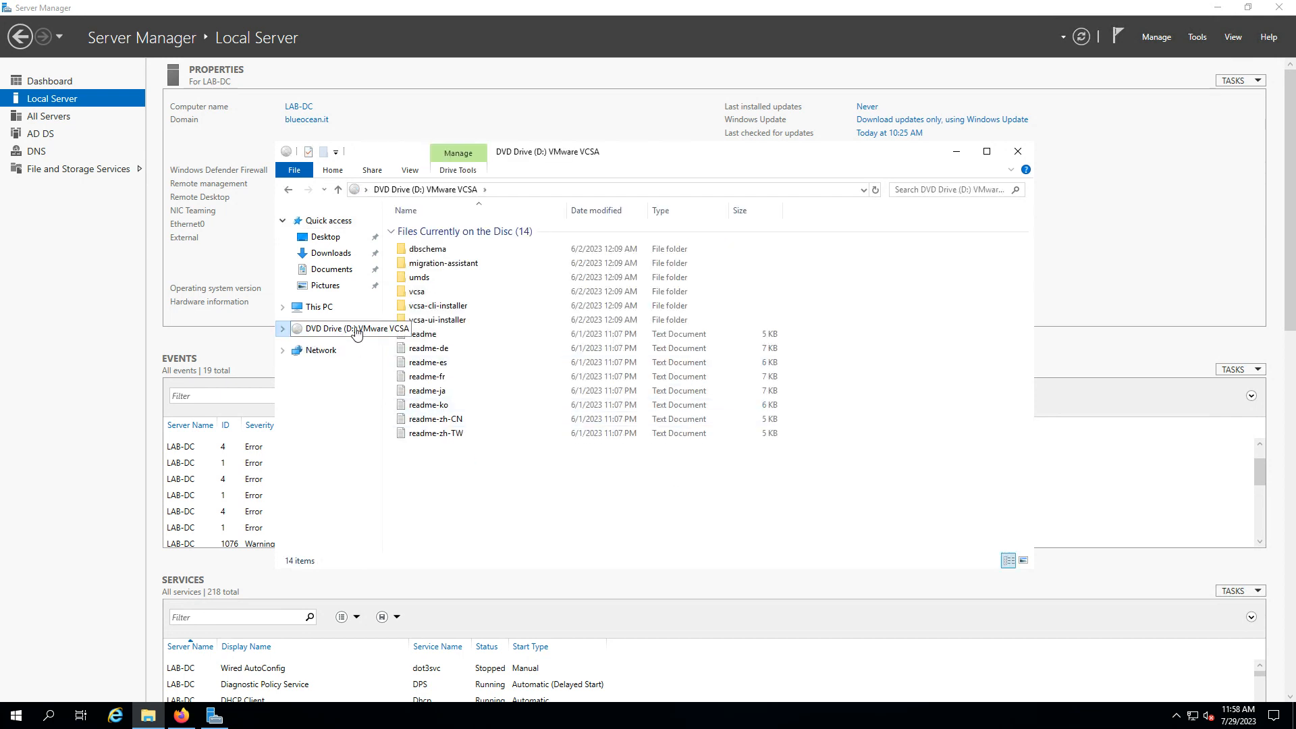
pyautogui.click(318, 307)
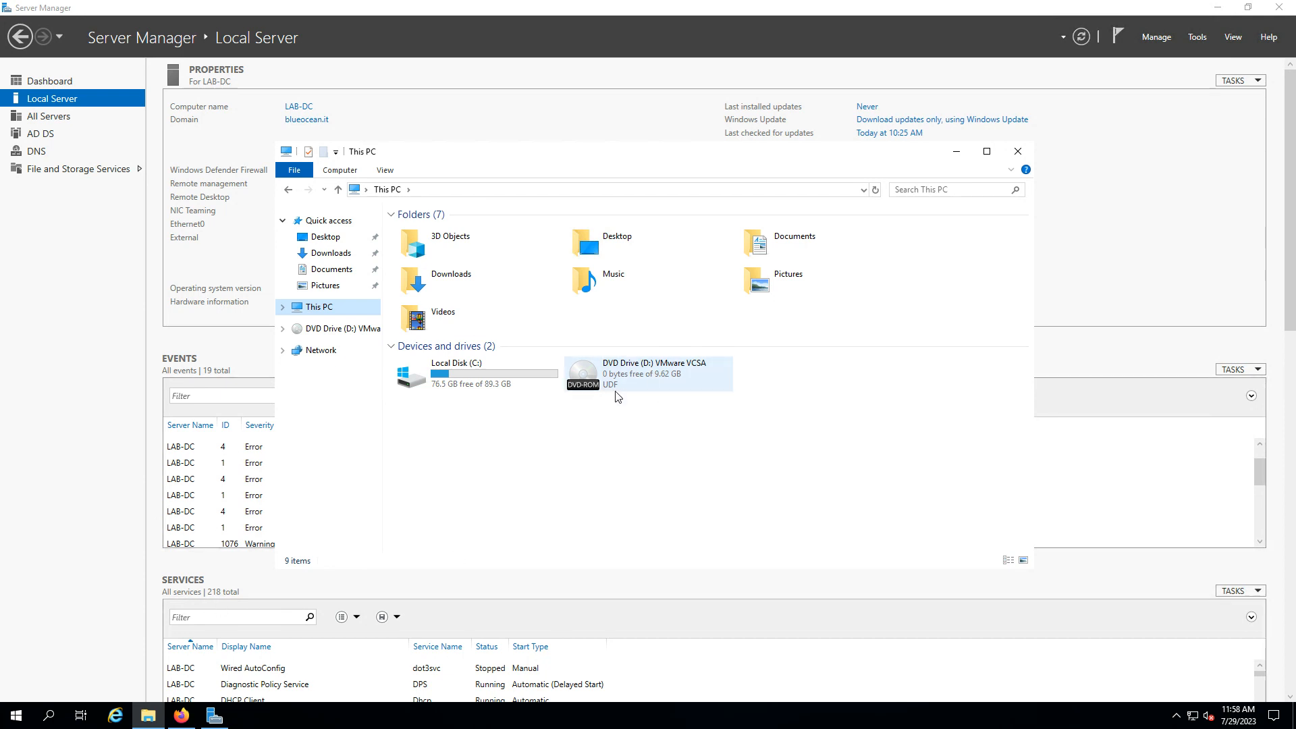
# Run hostname in an administrator Command Prompt to confirm LAB-DC, then minimize it
pyautogui.moveTo(662, 7)
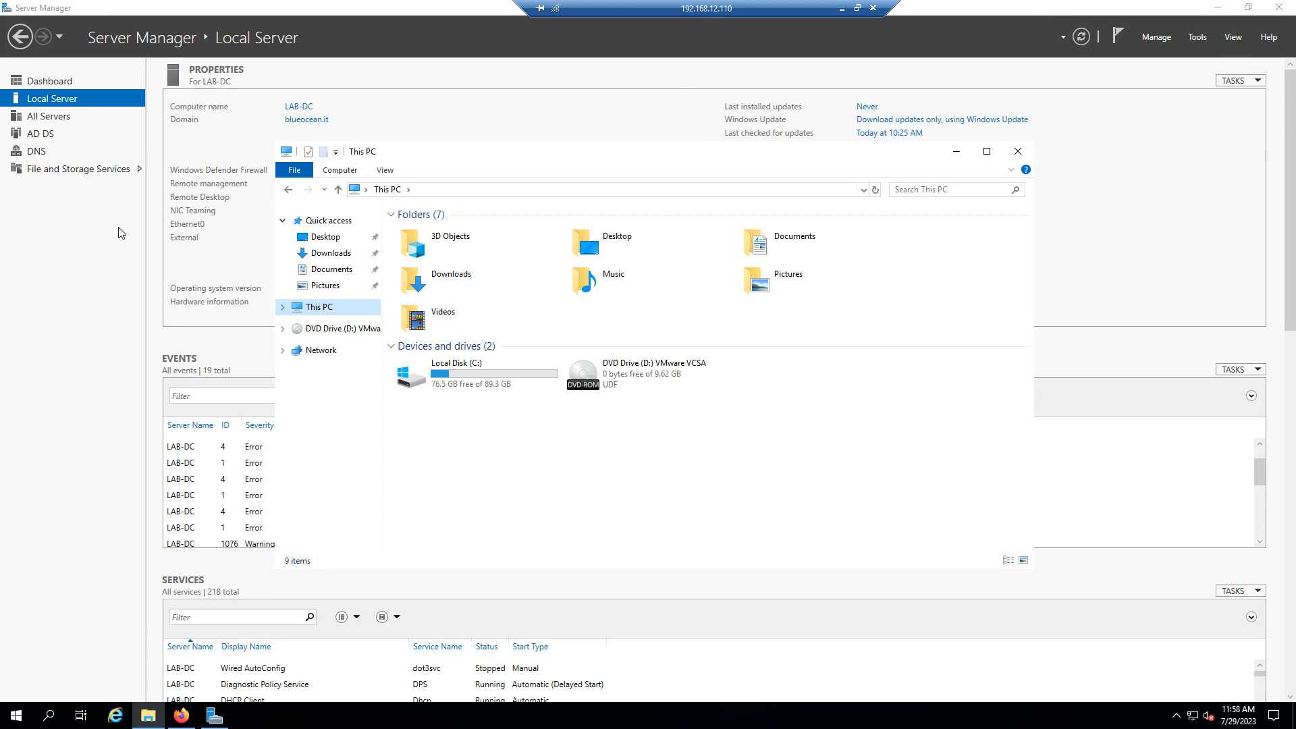
pyautogui.click(17, 719)
pyautogui.write('cmd')
pyautogui.press('Return')
pyautogui.write('hostname')
pyautogui.press('Return')
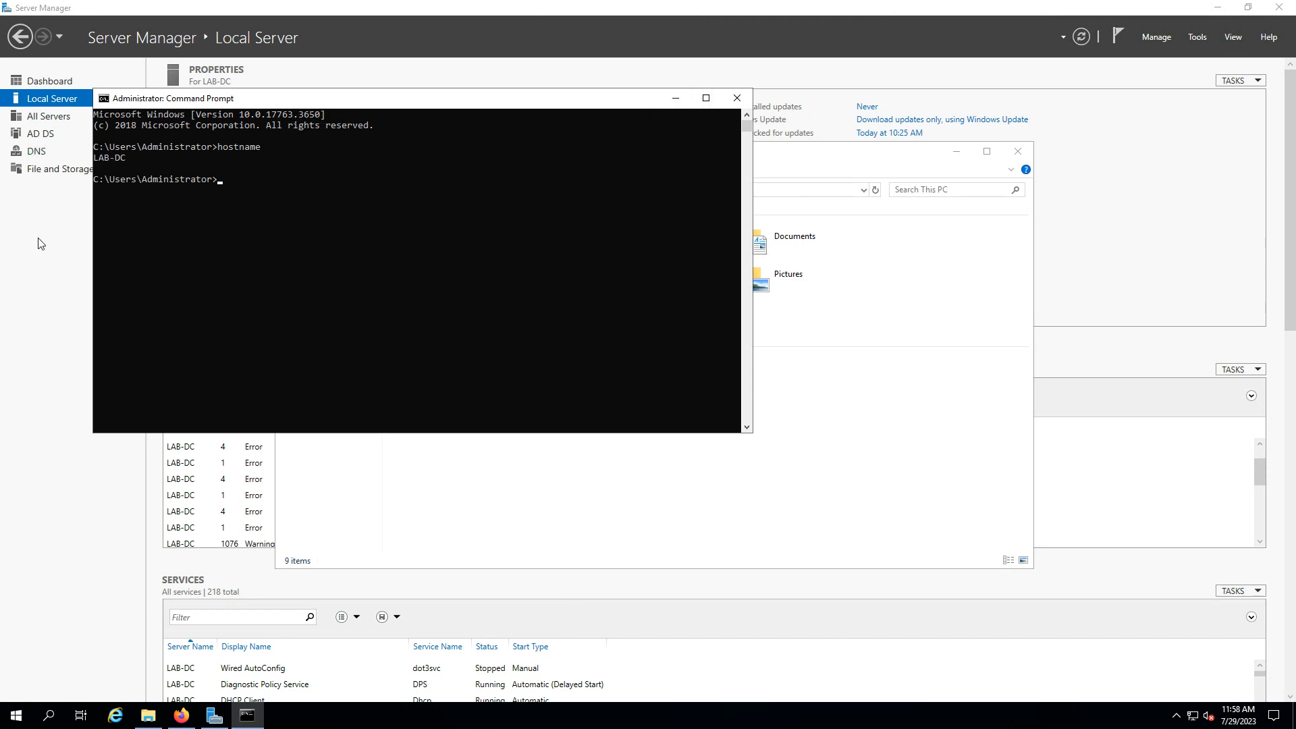
pyautogui.click(677, 99)
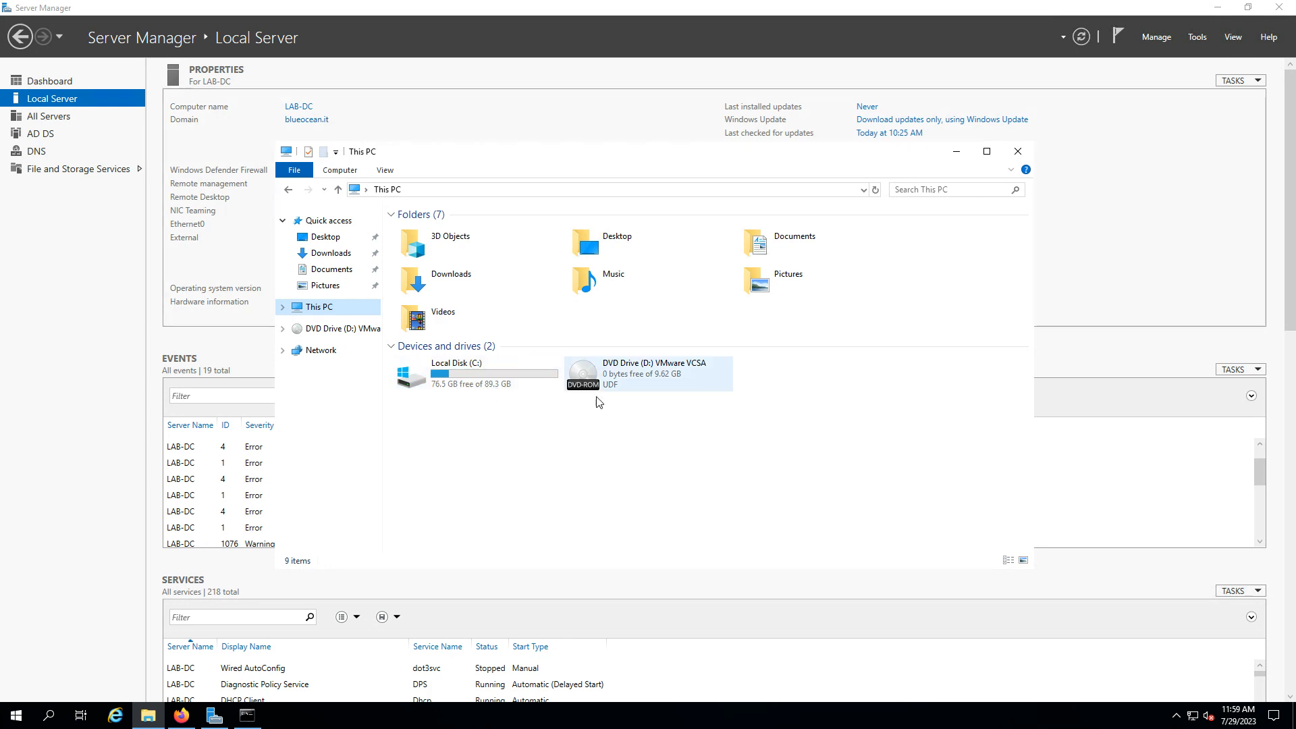
# Run installer.exe from D:\vcsa-ui-installer\win32 on the VMware VCSA DVD
pyautogui.doubleClick(669, 376)
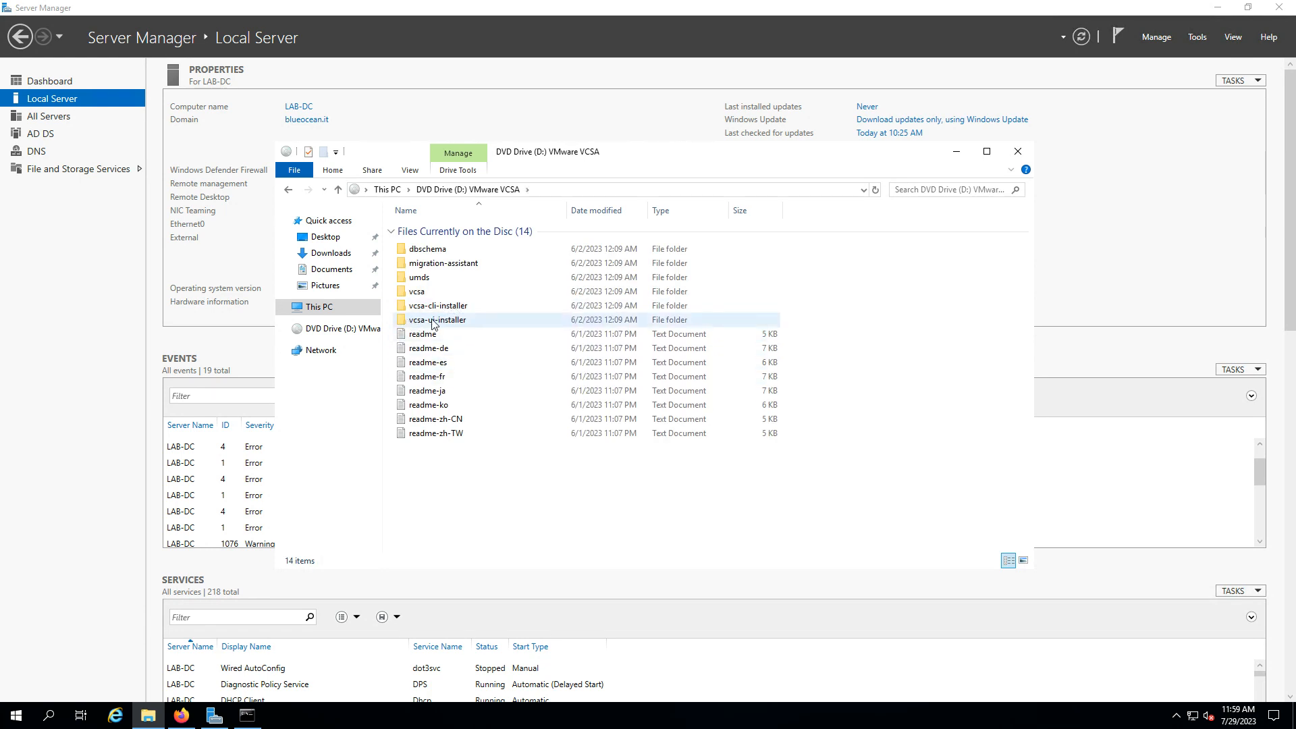
pyautogui.doubleClick(448, 321)
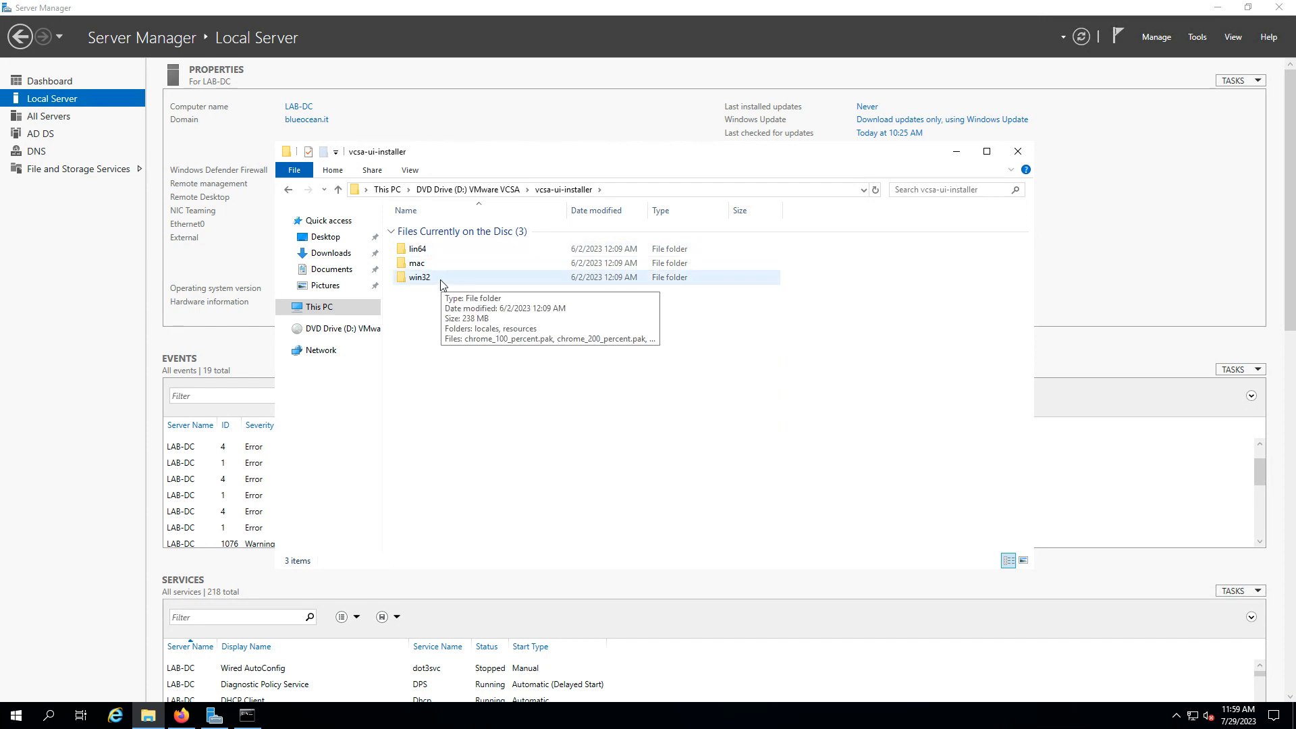
pyautogui.doubleClick(441, 280)
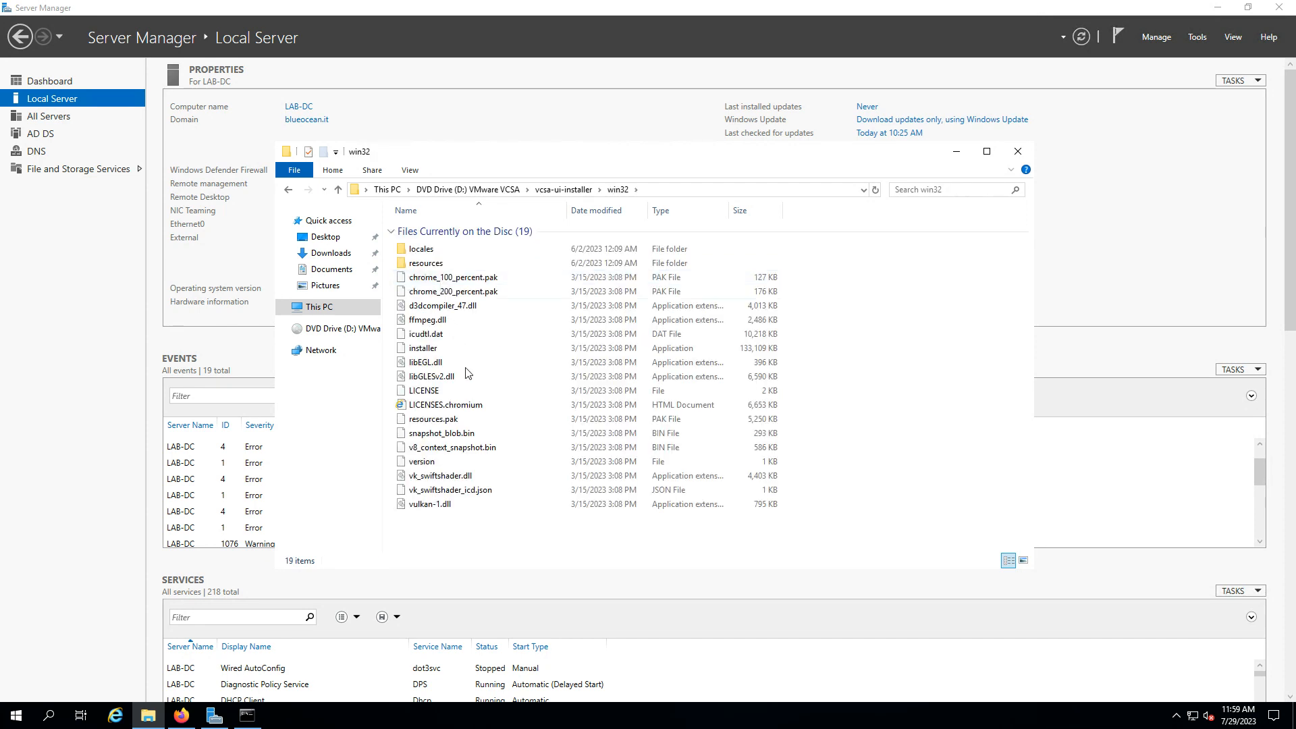
pyautogui.click(430, 350)
pyautogui.doubleClick(430, 350)
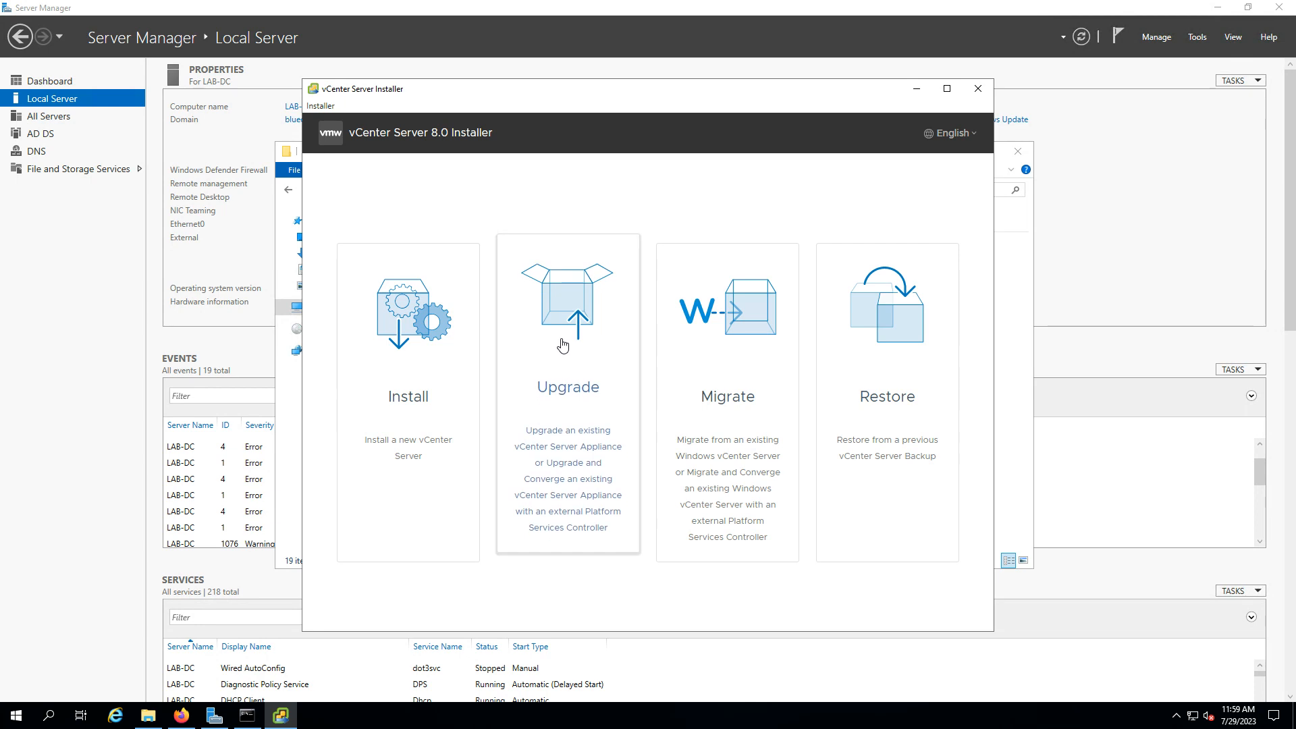
# Ping vcenter.blueocean.it to confirm it resolves to 10.50.10.100, then stop and minimize Command Prompt
pyautogui.click(255, 720)
pyautogui.click(440, 186)
pyautogui.write('ping')
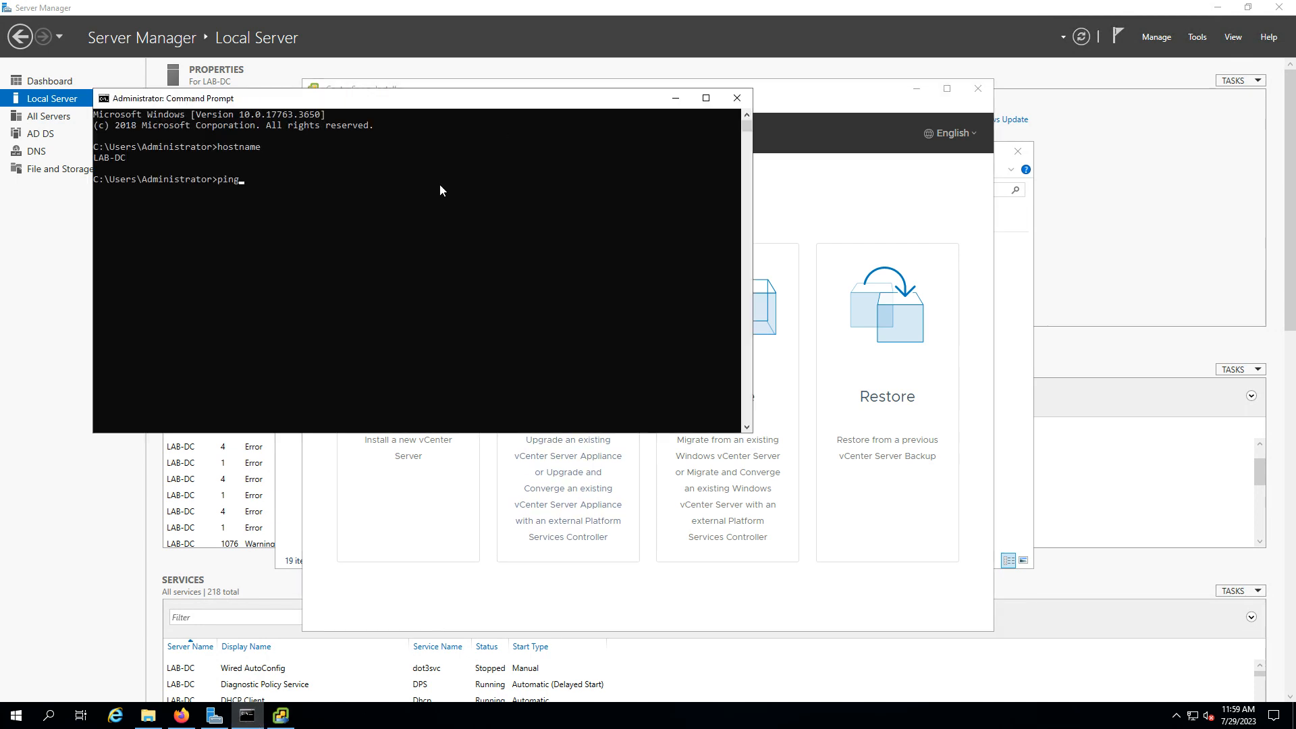
pyautogui.write(' vcenter.blueoc')
pyautogui.write('ean.it')
pyautogui.press('Return')
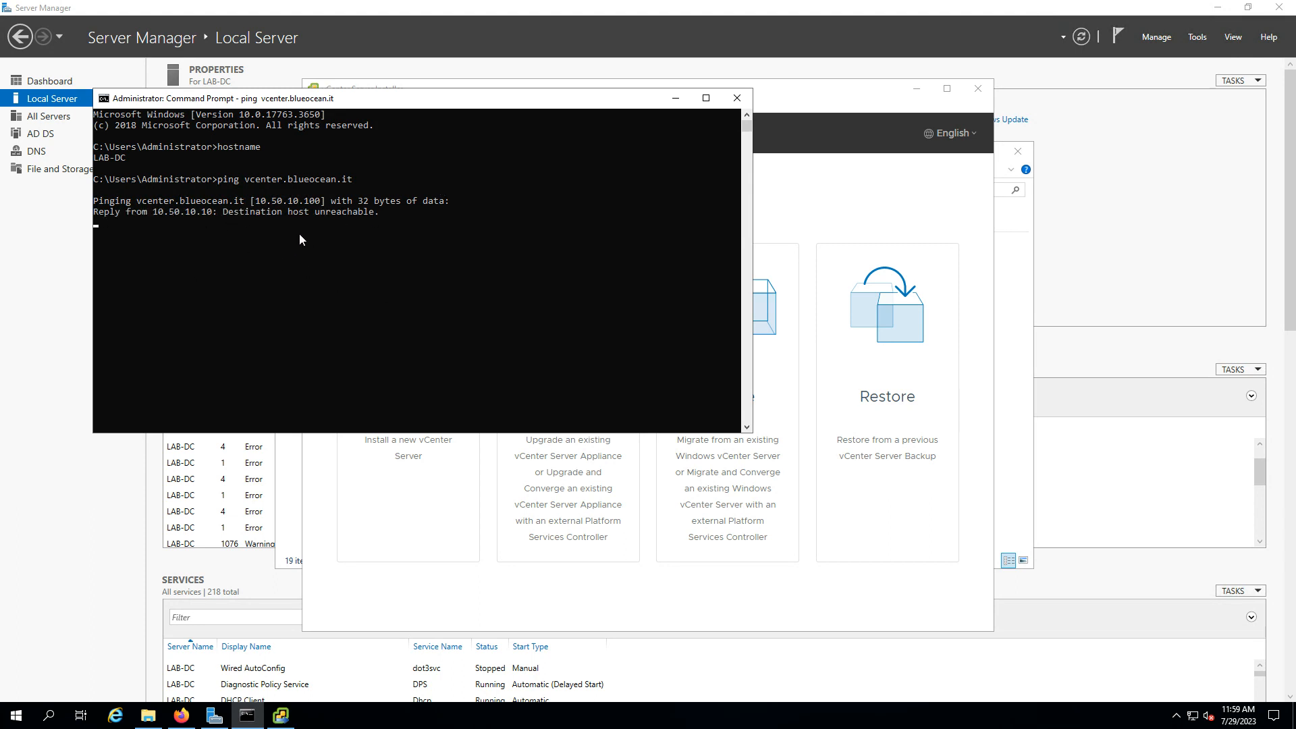
pyautogui.hotkey('ctrl', 'c')
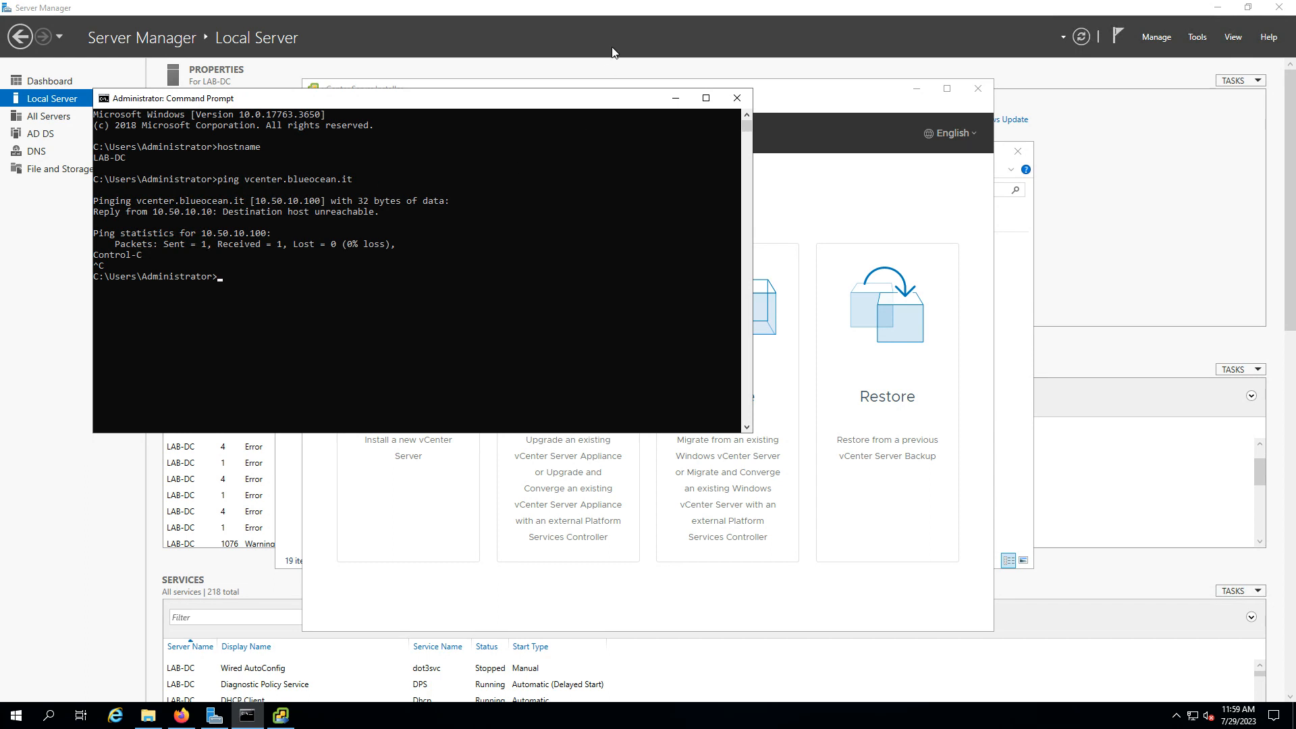
pyautogui.click(677, 100)
# Choose Install, pass the introduction, accept the license agreement terms and continue
pyautogui.click(407, 364)
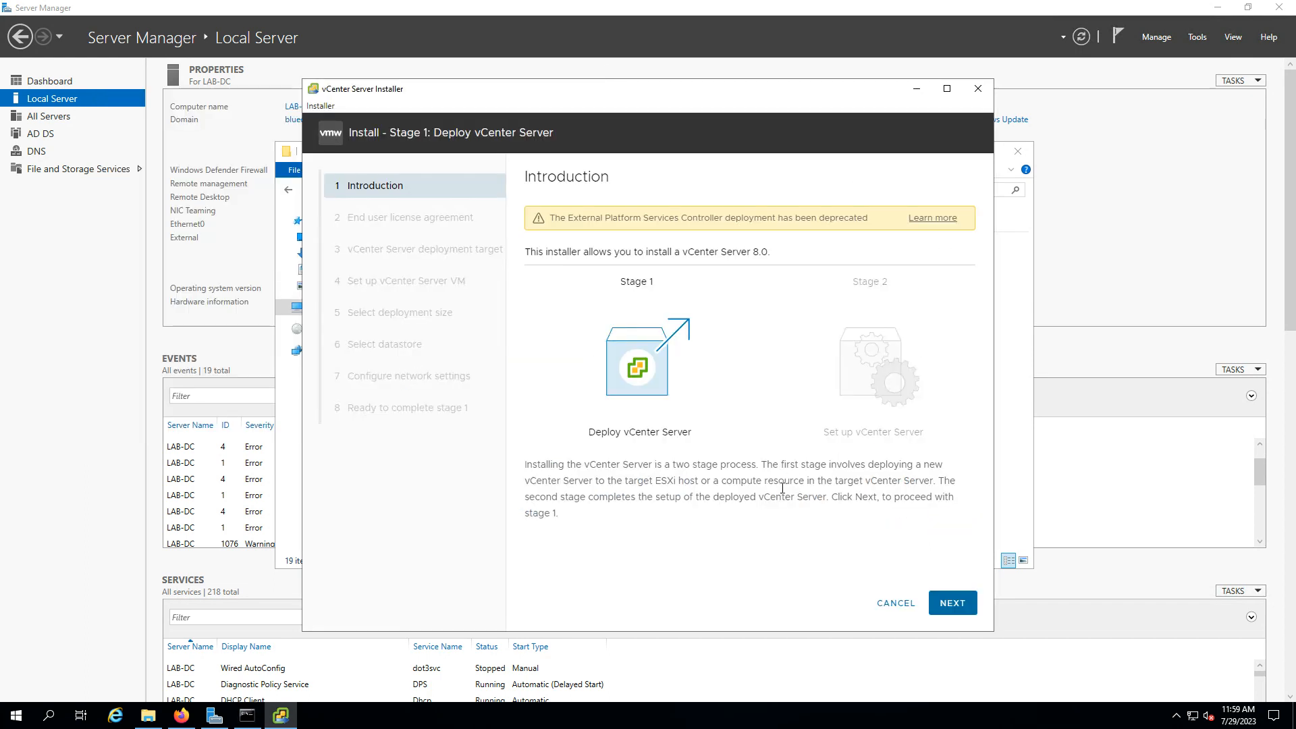
pyautogui.click(952, 602)
pyautogui.click(568, 454)
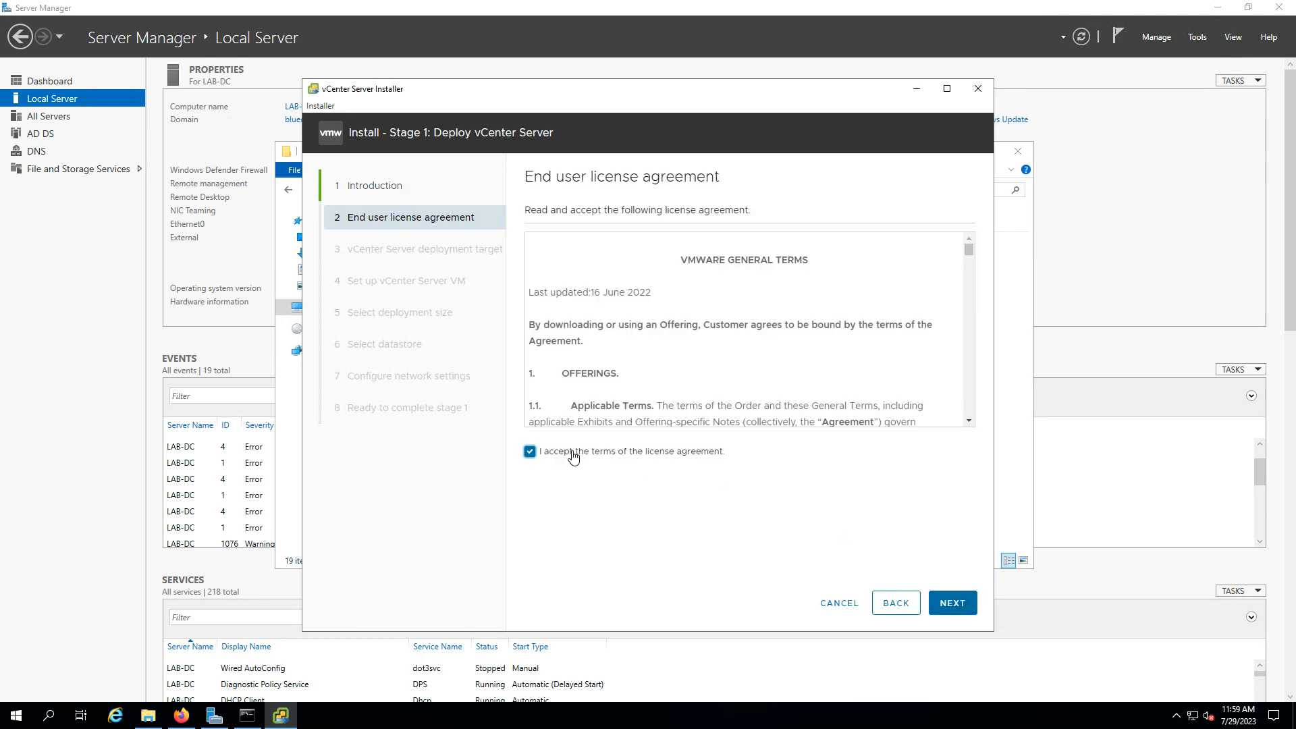
pyautogui.click(952, 604)
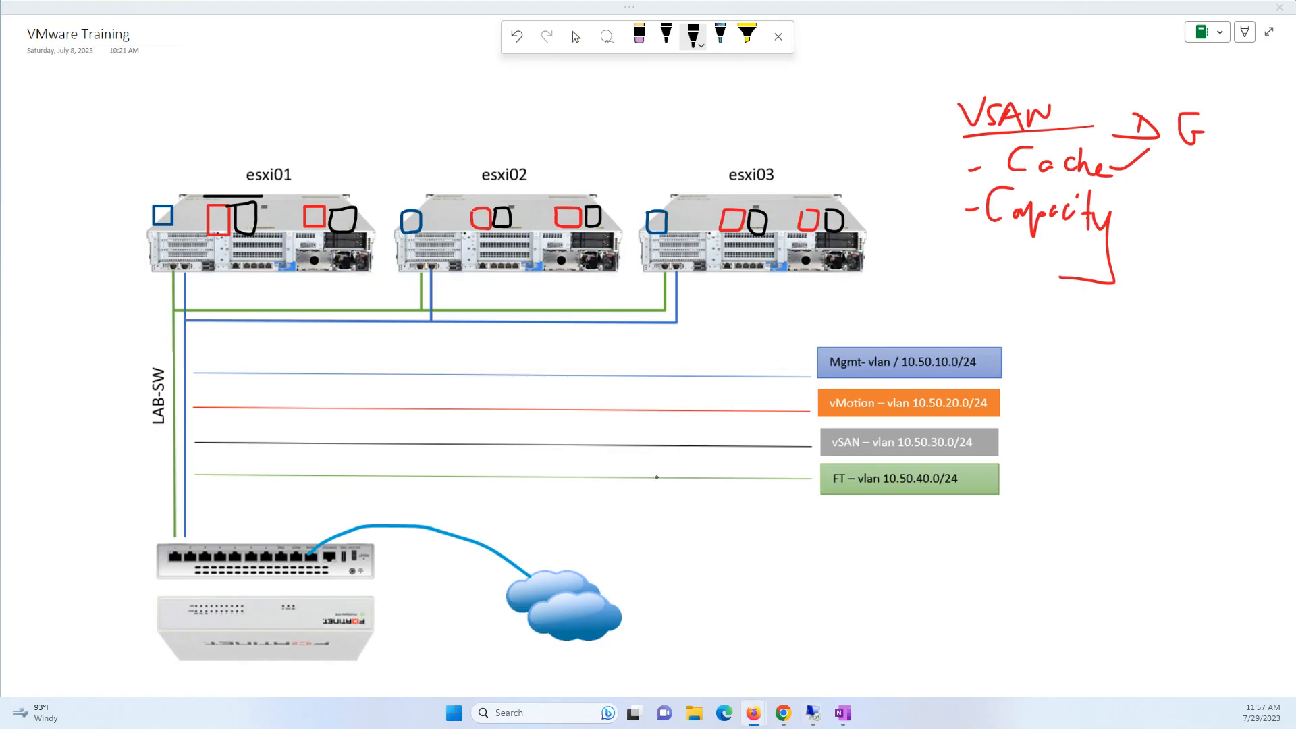
# Erase all ink annotations from the OneNote lab diagram, then reselect the black pen
pyautogui.click(642, 42)
pyautogui.moveTo(117, 215); pyautogui.dragTo(433, 238)
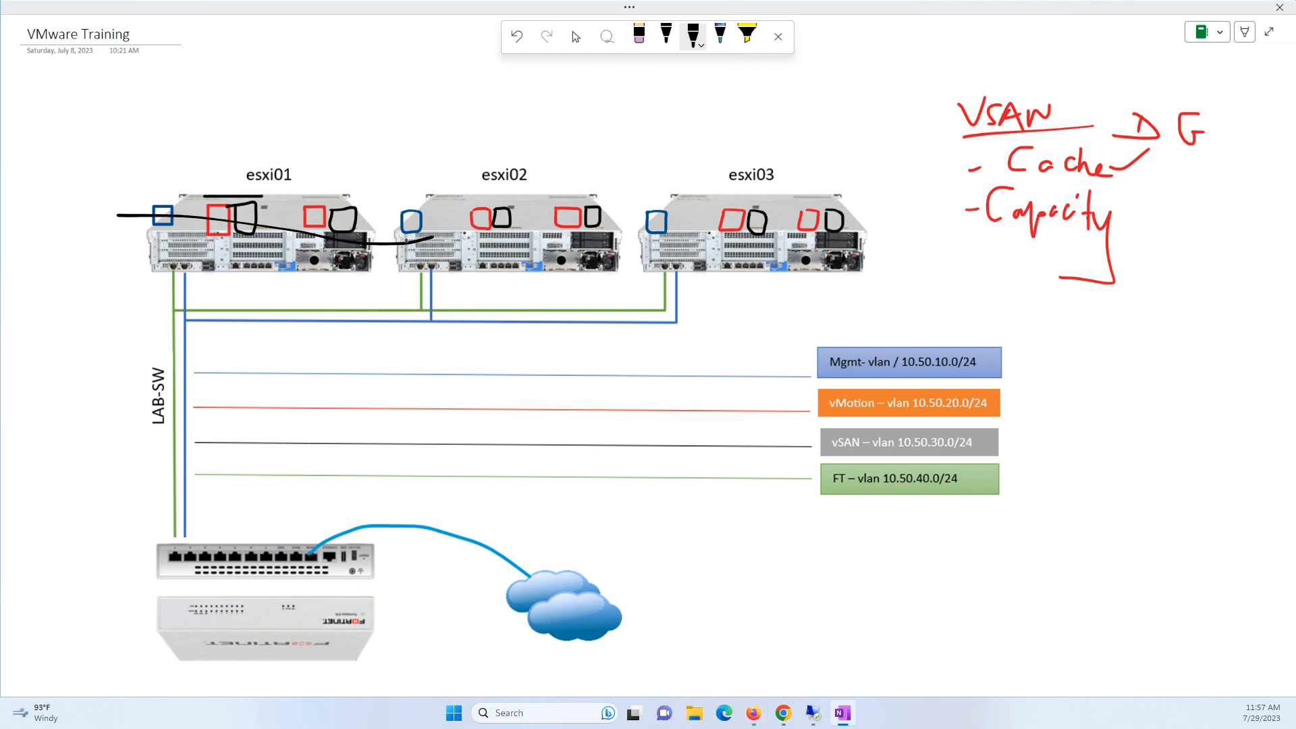
pyautogui.click(639, 35)
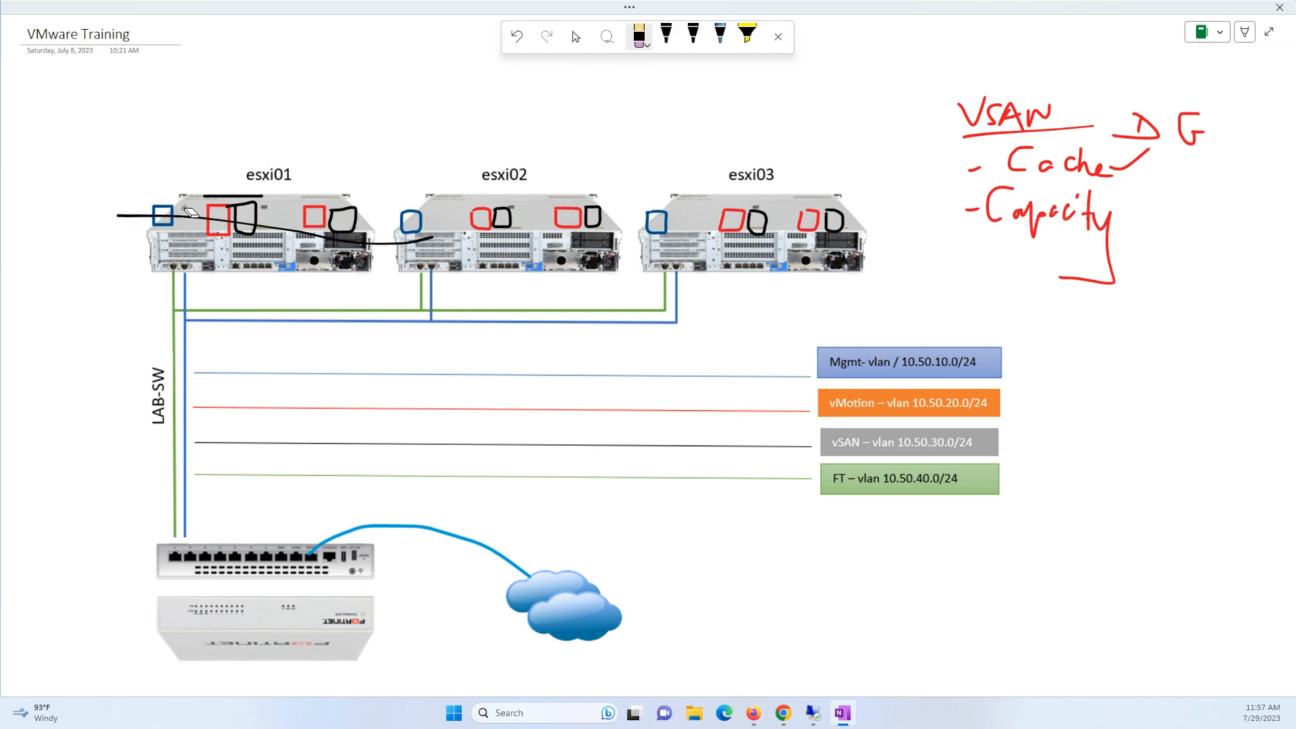
pyautogui.moveTo(67, 186)
pyautogui.mouseDown()
pyautogui.moveTo(256, 220)
pyautogui.moveTo(58, 214)
pyautogui.moveTo(209, 230)
pyautogui.moveTo(1249, 216)
pyautogui.moveTo(958, 120)
pyautogui.moveTo(1194, 132)
pyautogui.moveTo(980, 165)
pyautogui.moveTo(1088, 159)
pyautogui.moveTo(1099, 240)
pyautogui.mouseUp()
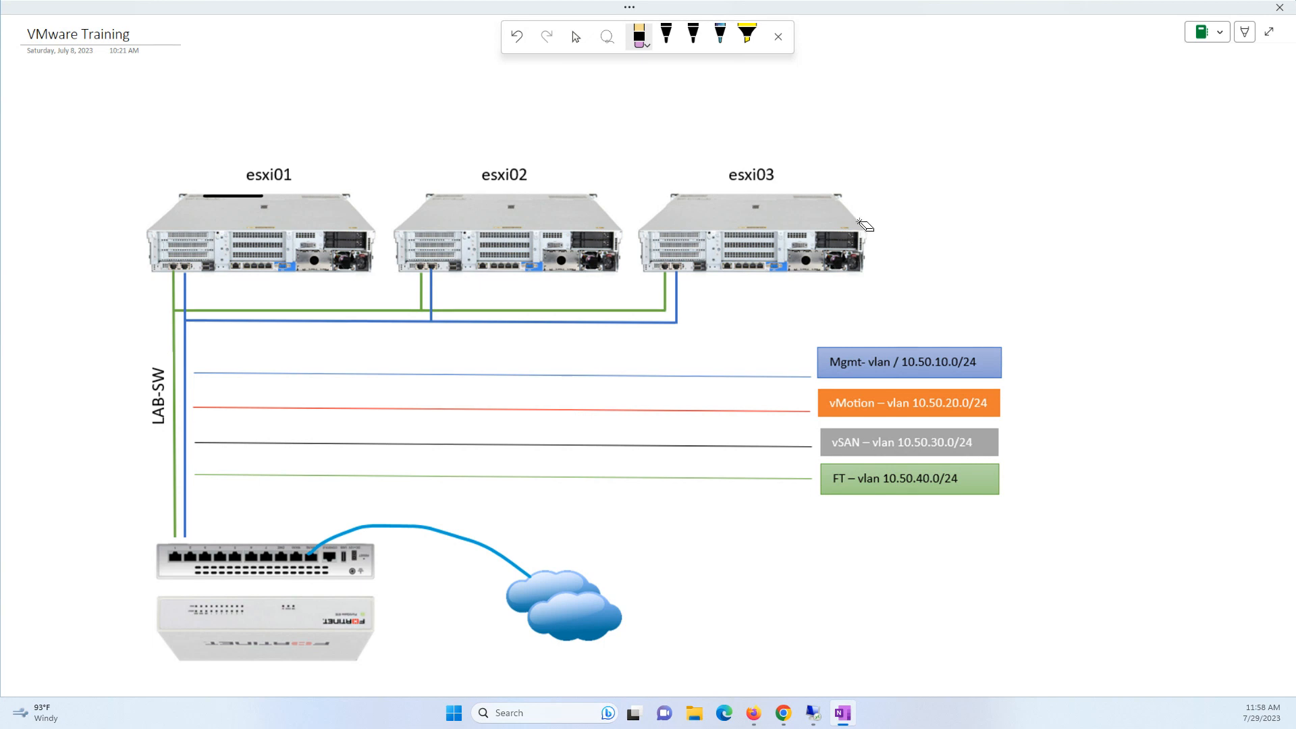
pyautogui.click(666, 35)
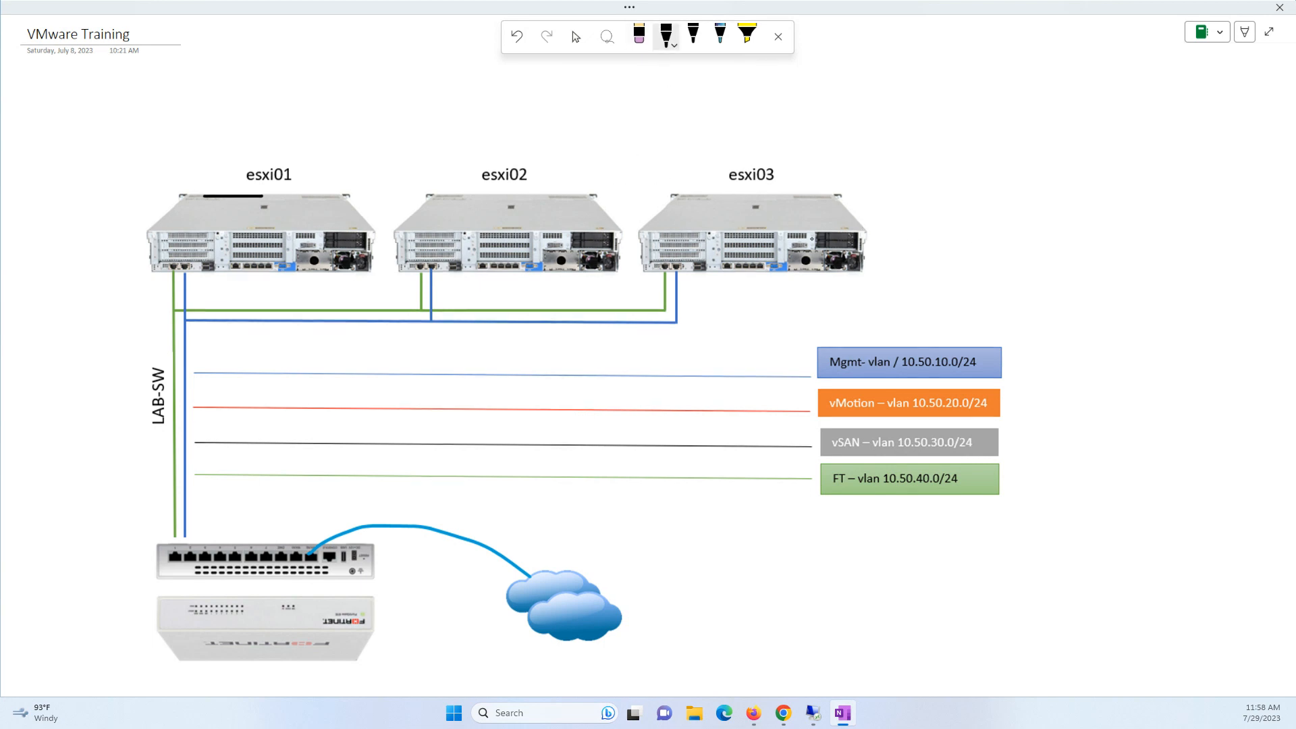
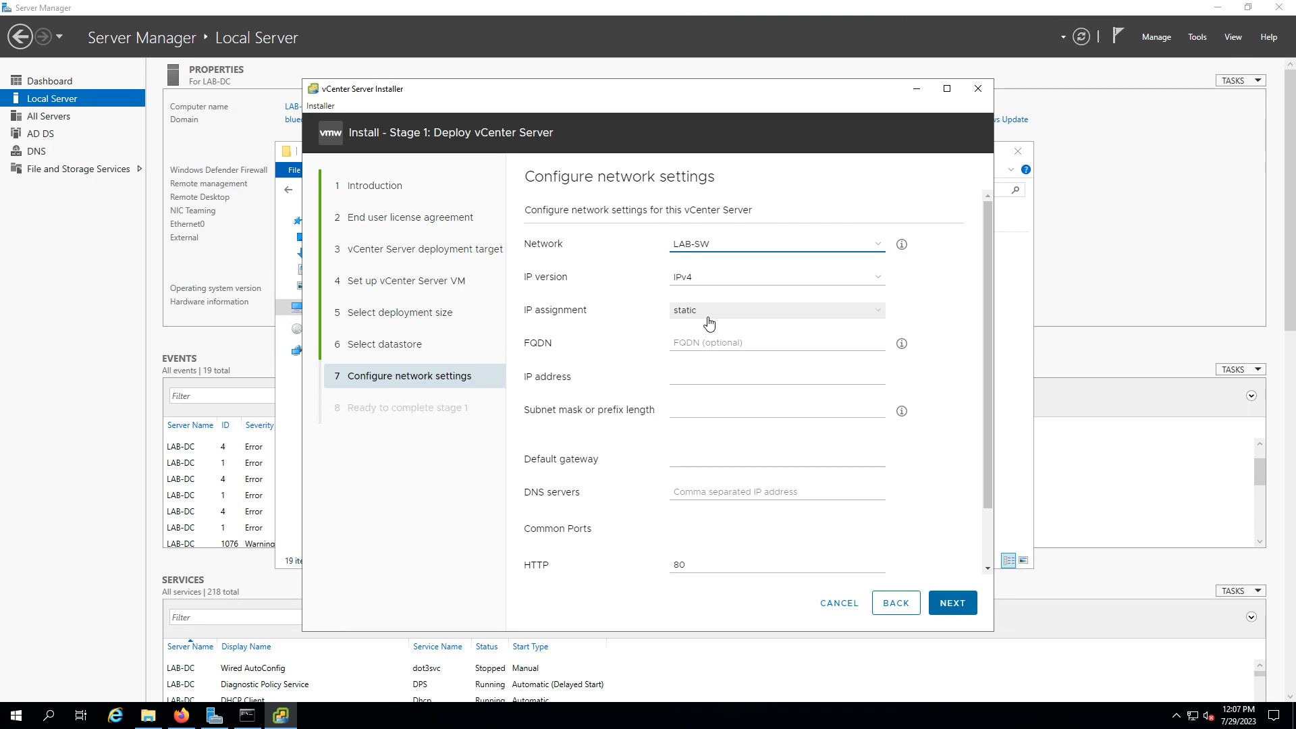
# Place the cursor in the FQDN field, then minimize the remote session to view the diagram
pyautogui.click(746, 344)
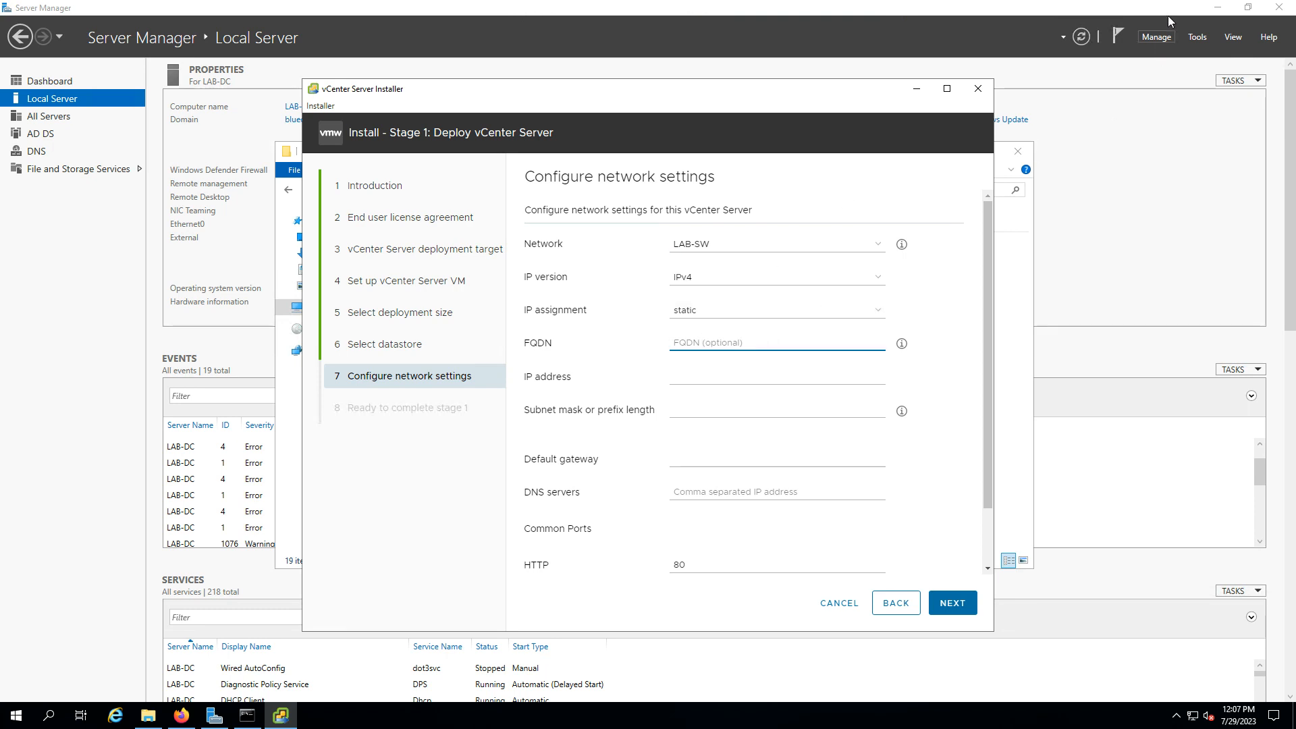
pyautogui.moveTo(898, 2)
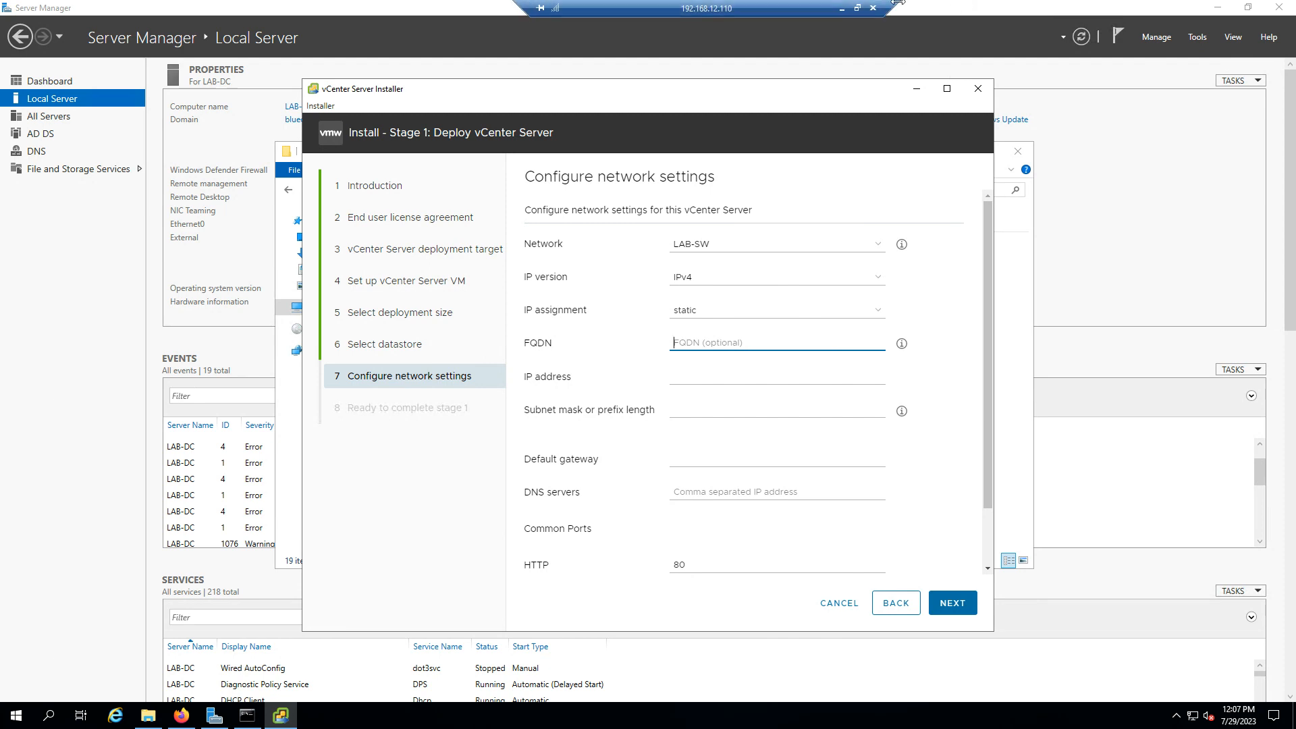
pyautogui.click(842, 9)
# Tick the Mgmt-vlan box, circle the 10.50.10.0 subnet on the diagram, and restore the remote session
pyautogui.moveTo(990, 335); pyautogui.dragTo(1026, 316)
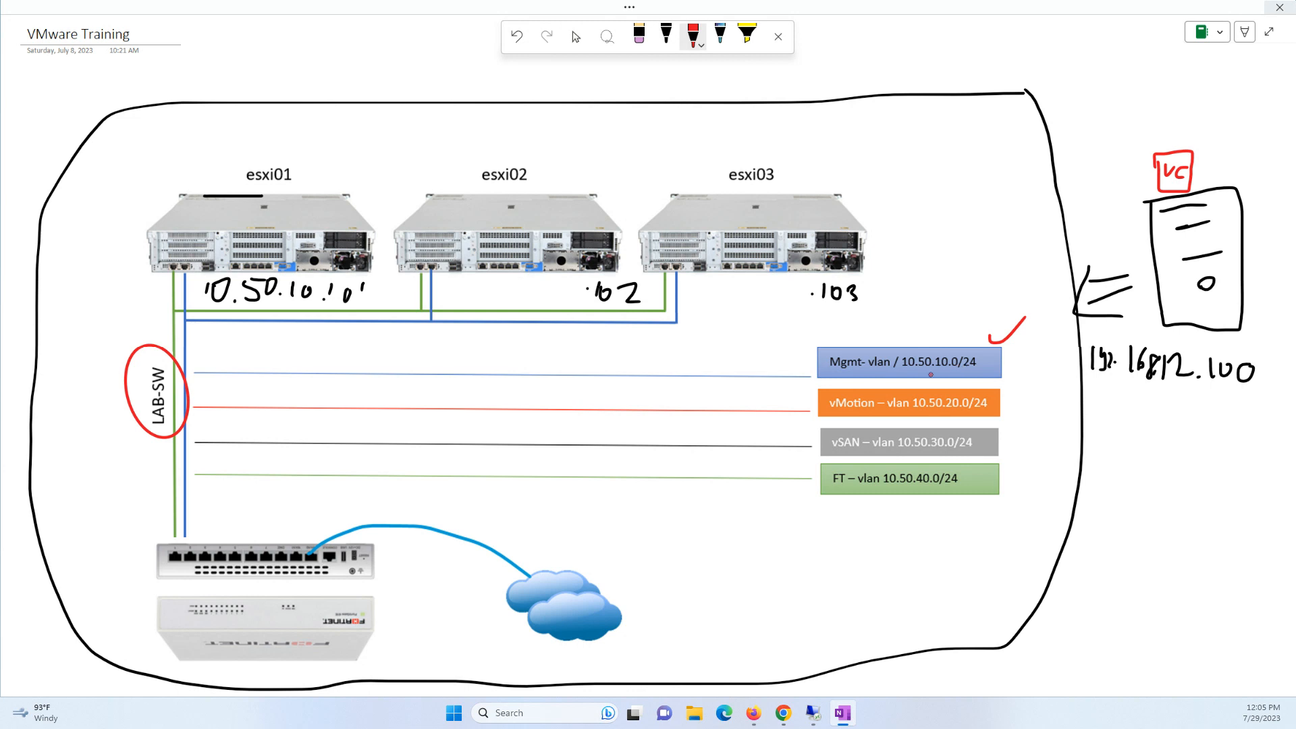
pyautogui.moveTo(907, 351)
pyautogui.mouseDown()
pyautogui.moveTo(901, 371)
pyautogui.moveTo(969, 361)
pyautogui.moveTo(865, 350)
pyautogui.mouseUp()
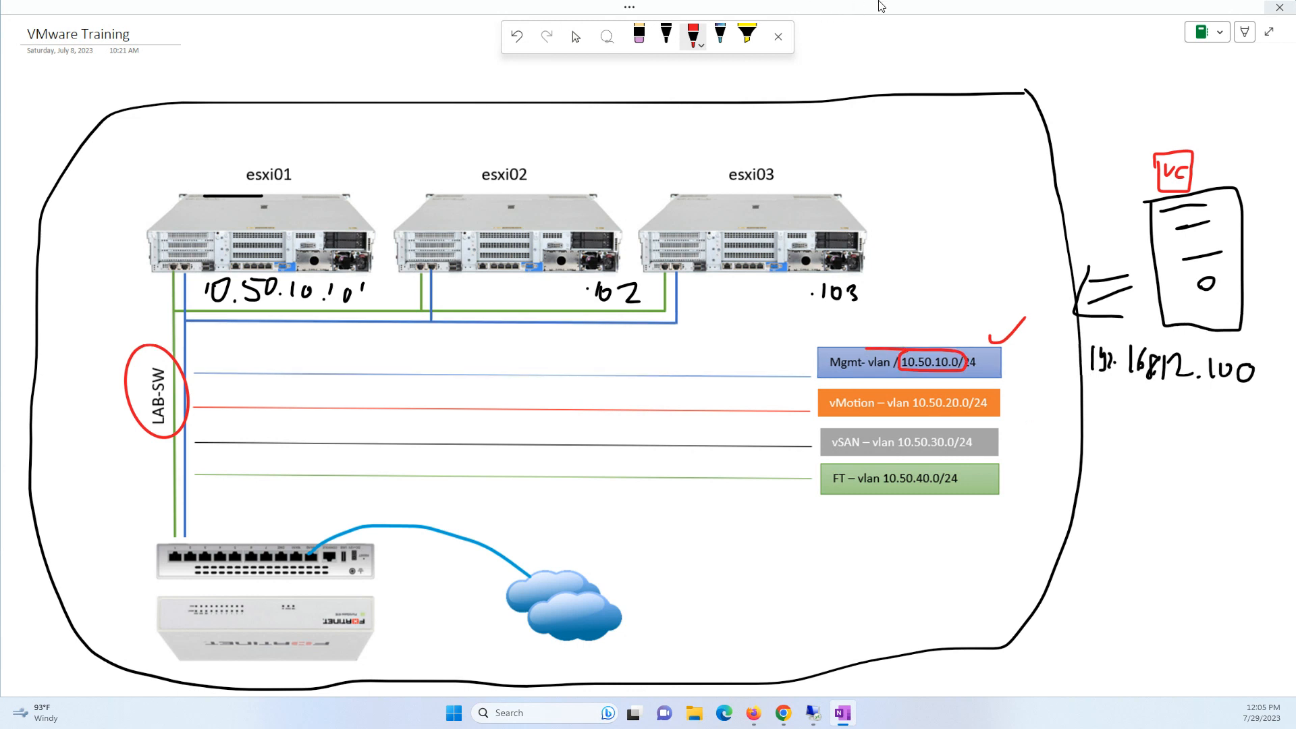
pyautogui.moveTo(812, 715)
pyautogui.click(709, 634)
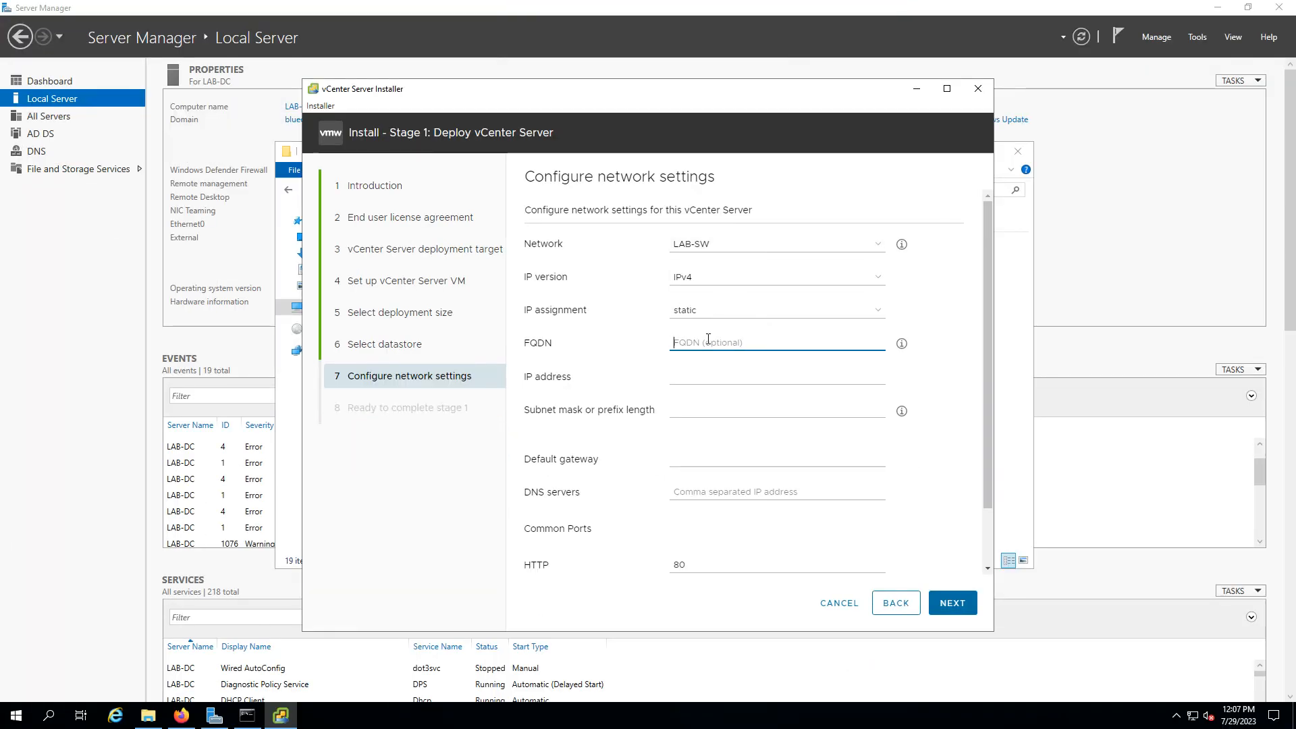
# Enter FQDN vcenter.blueocean.it and IP address 10.50.10.100
pyautogui.write('vcenter')
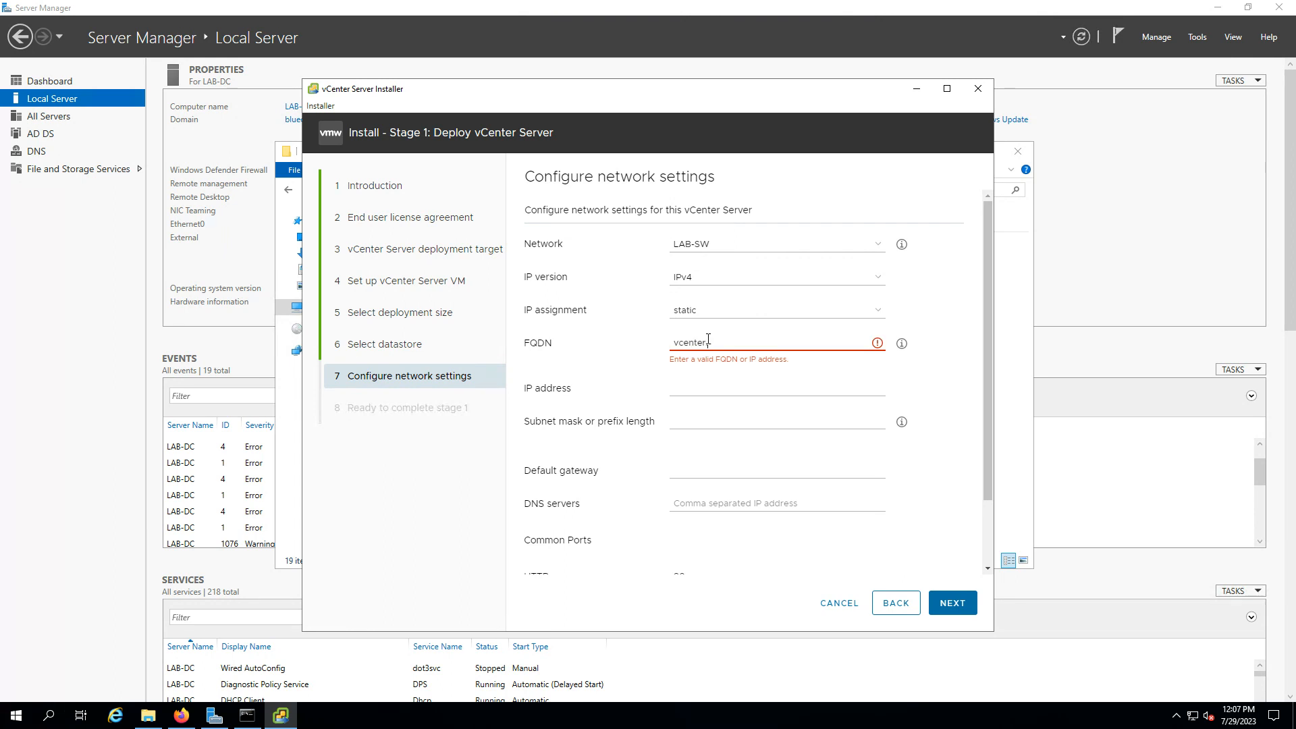
pyautogui.write('.blueocean.io')
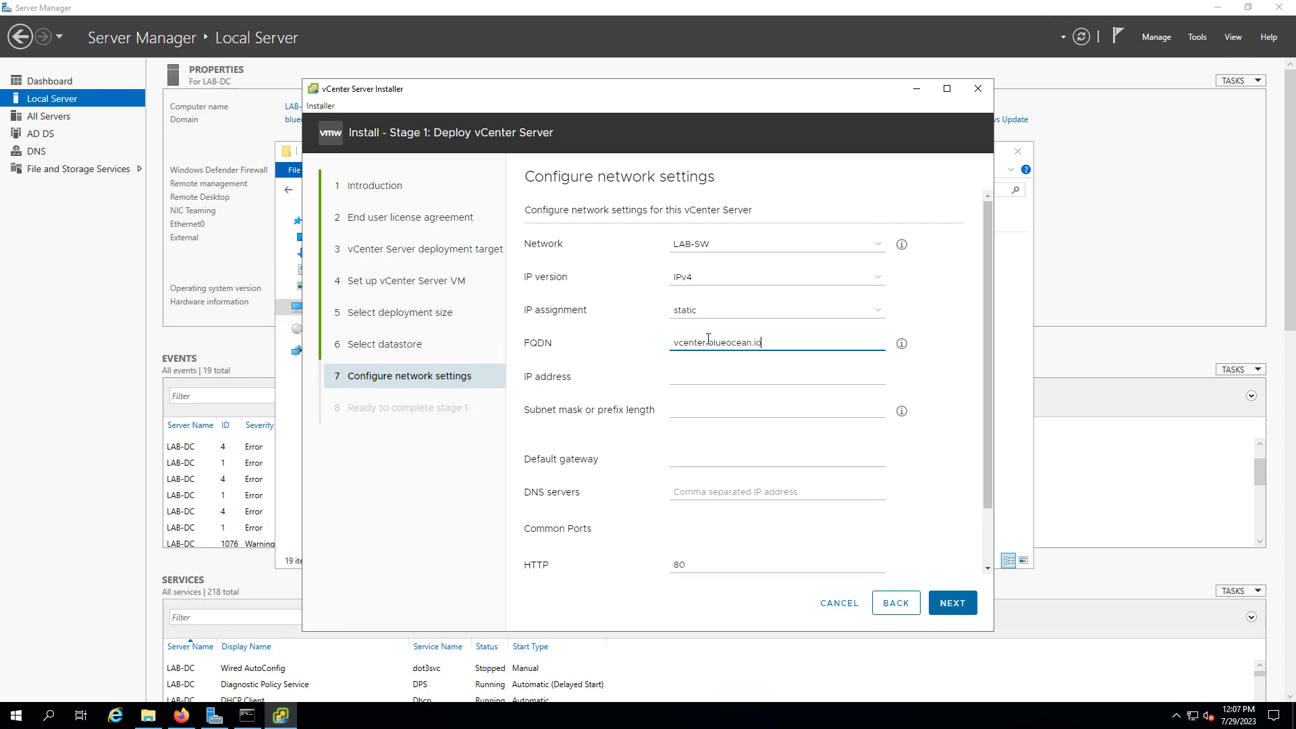
pyautogui.click(716, 380)
pyautogui.write('10.5')
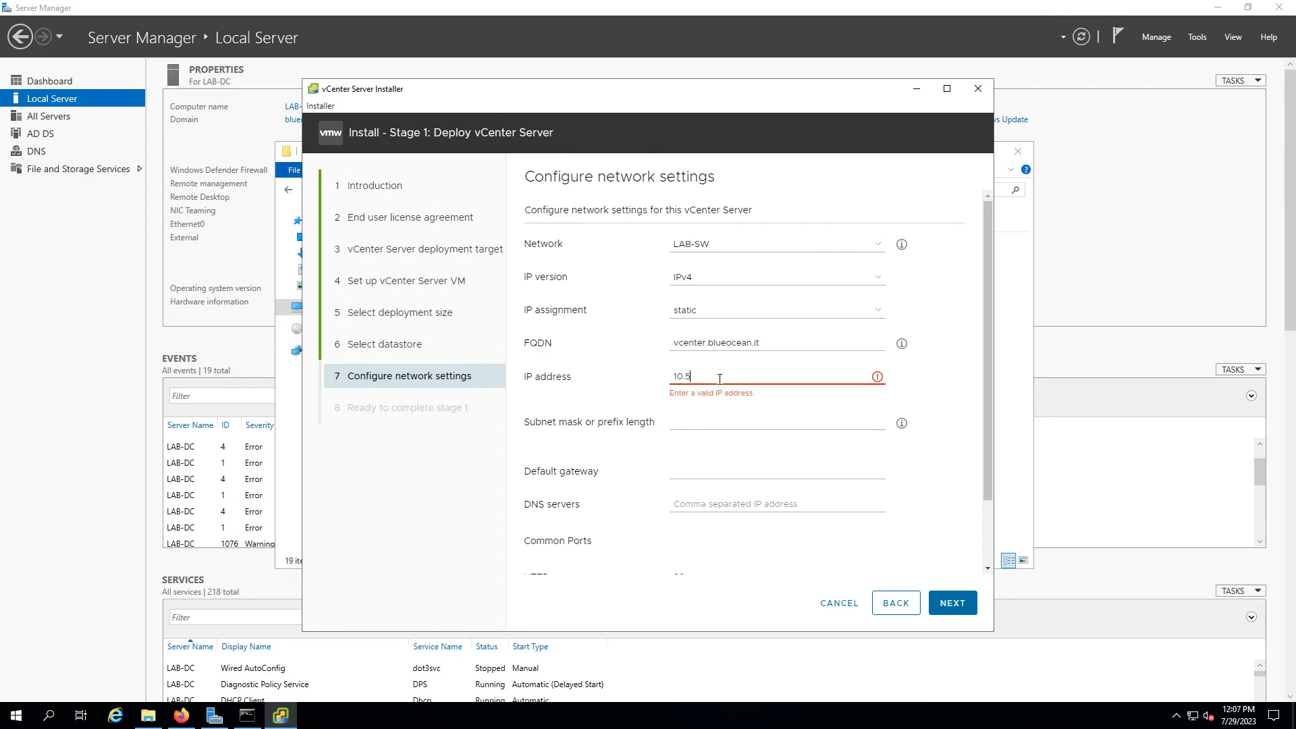
pyautogui.write('0.10.100')
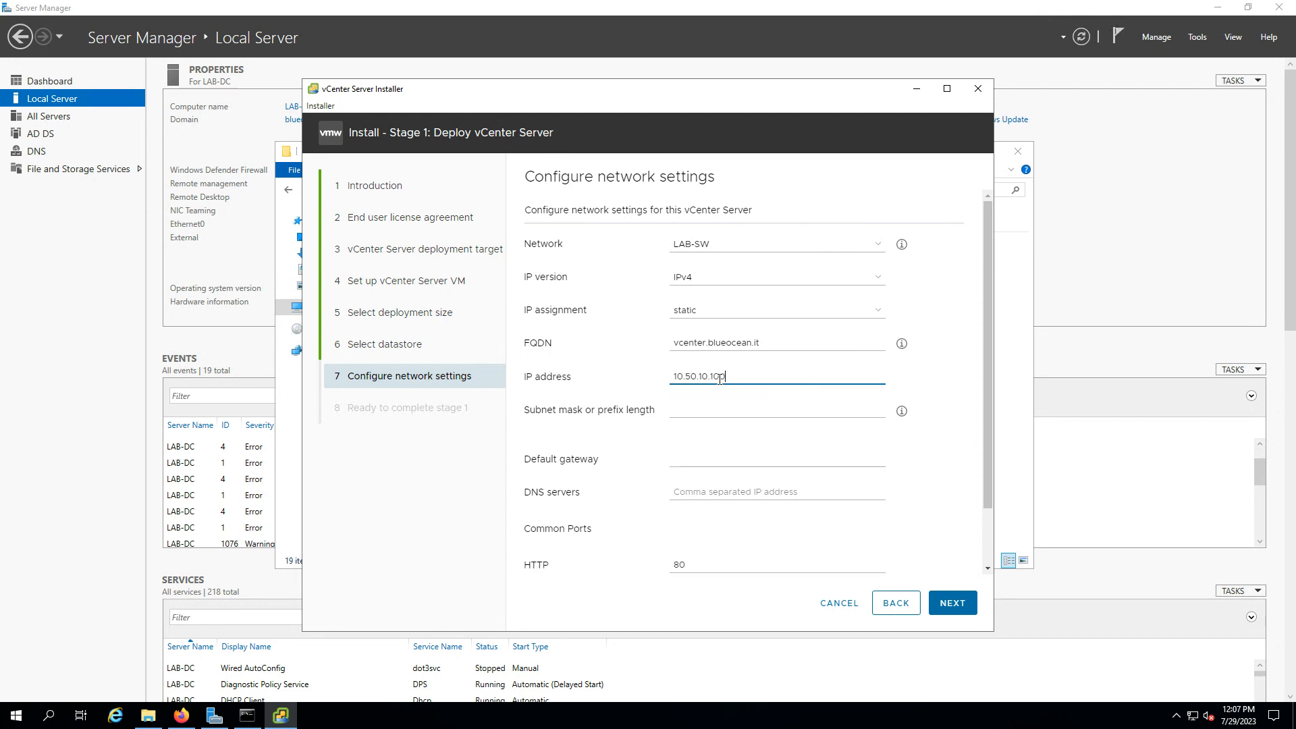
# Fill subnet mask 255.255.255.0, default gateway 10.50.10.1 and DNS server 10.50.10.10
pyautogui.click(720, 409)
pyautogui.write('255.255.255.0')
pyautogui.click(691, 457)
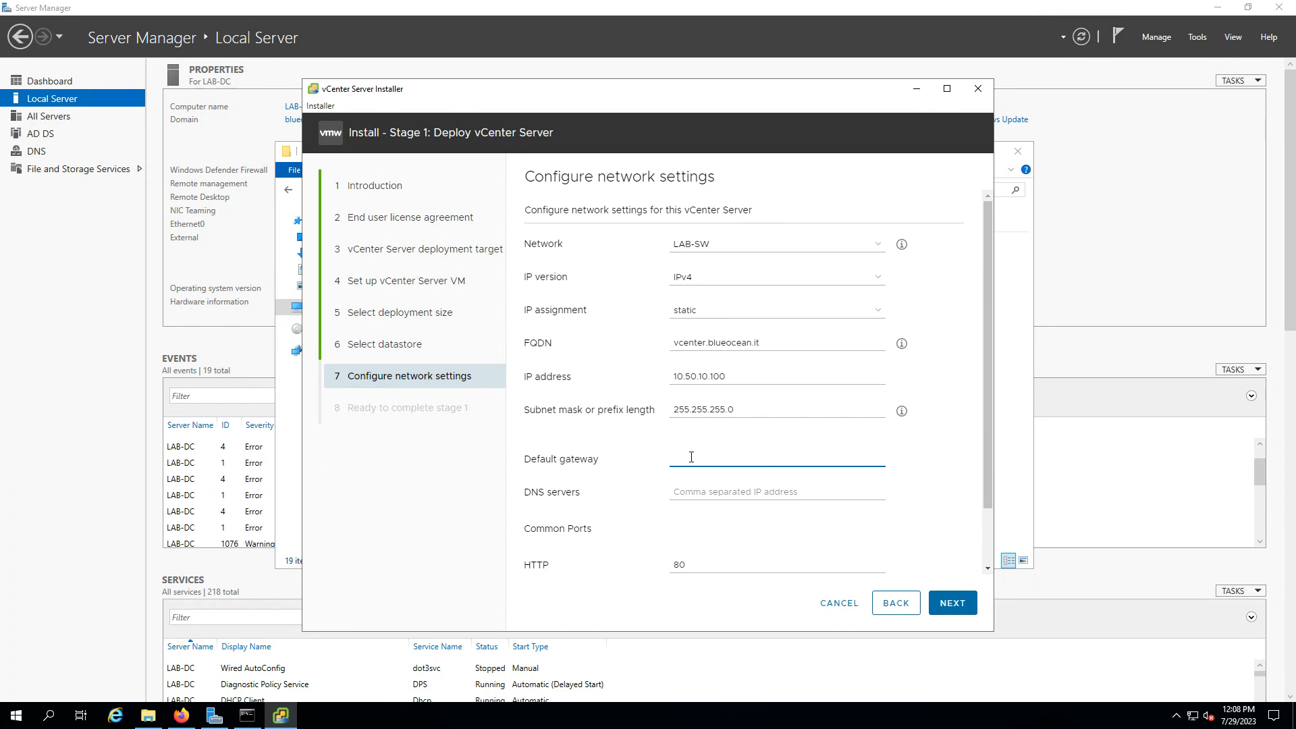
pyautogui.write('10.50.10.1')
pyautogui.click(687, 494)
pyautogui.write('10.50')
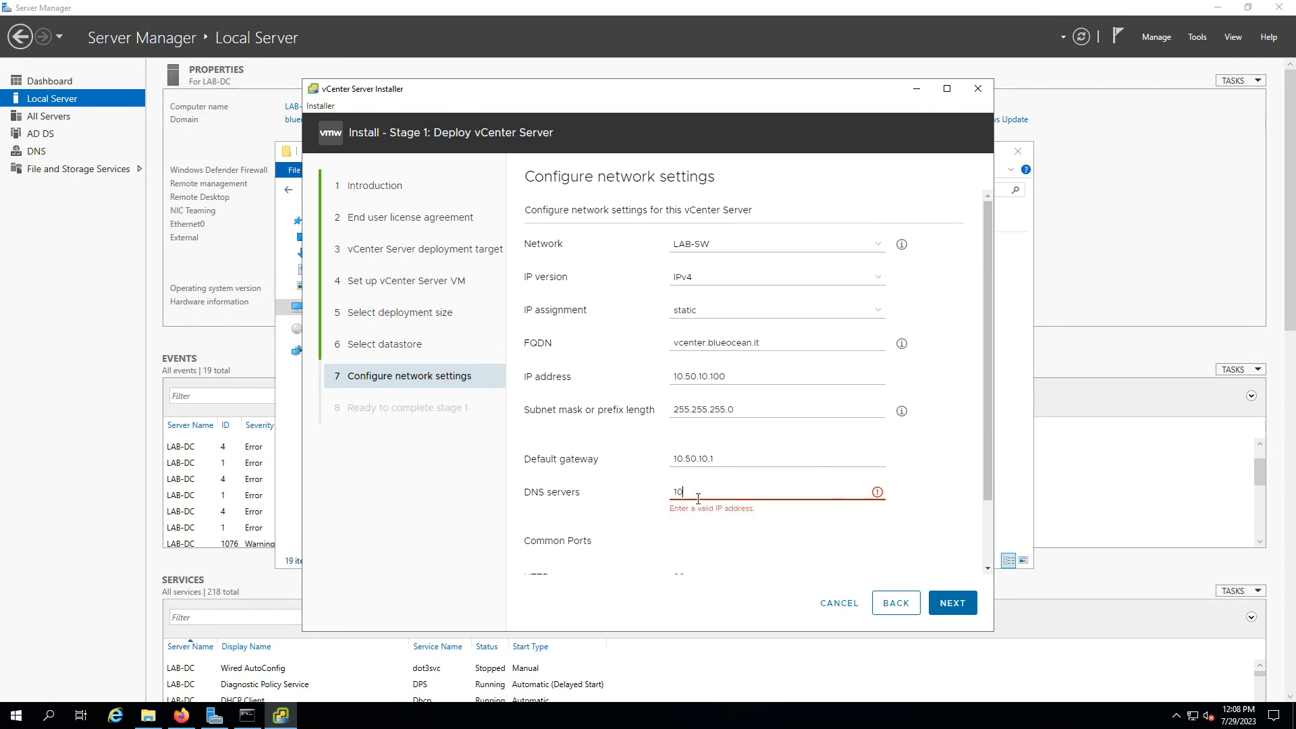
pyautogui.write('.10.10')
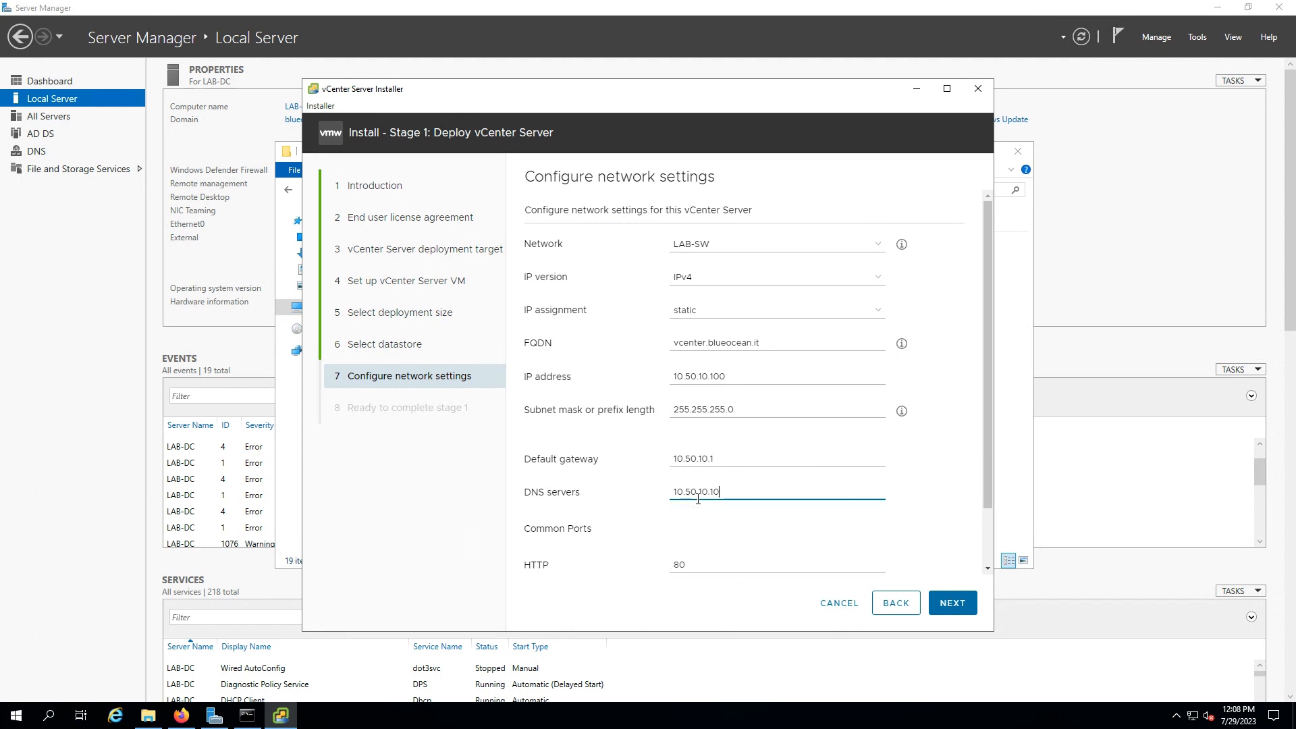
pyautogui.scroll(-1, 701, 513)
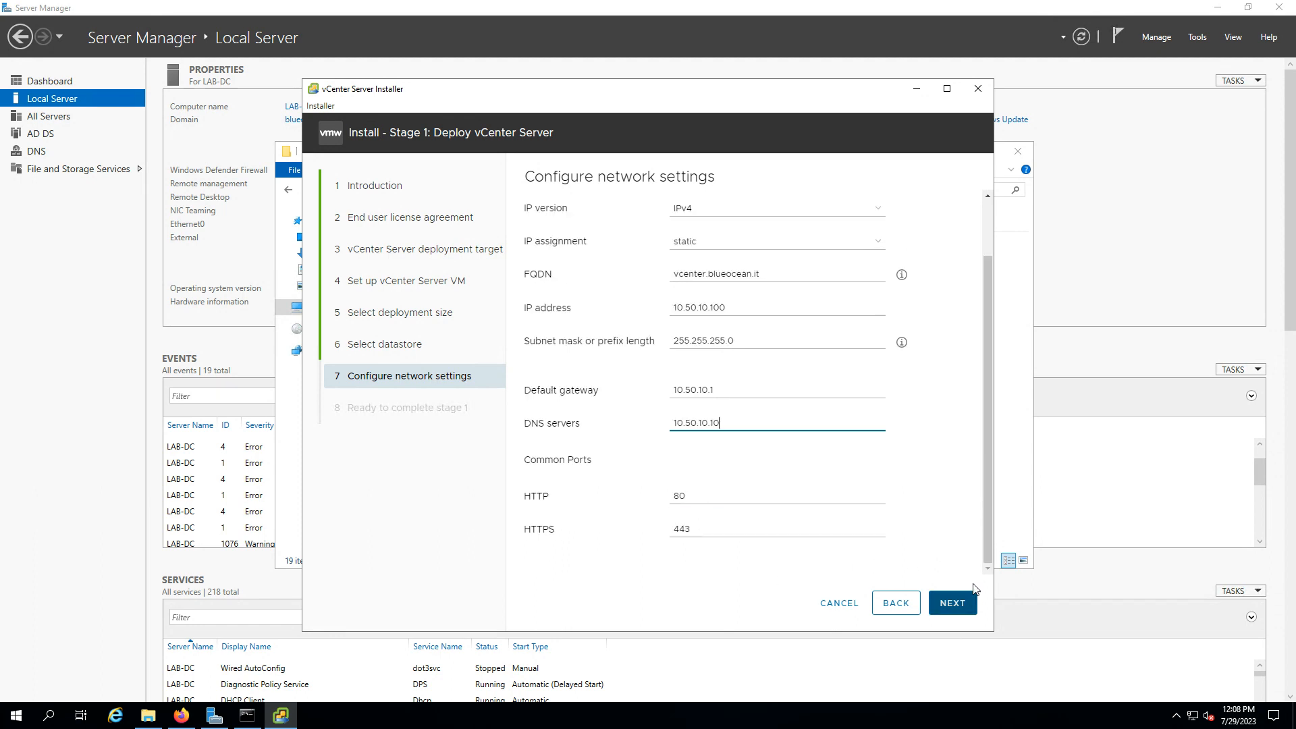
# Review the Ready to complete stage 1 summary and finish to begin deploying vCenter Server
pyautogui.click(955, 609)
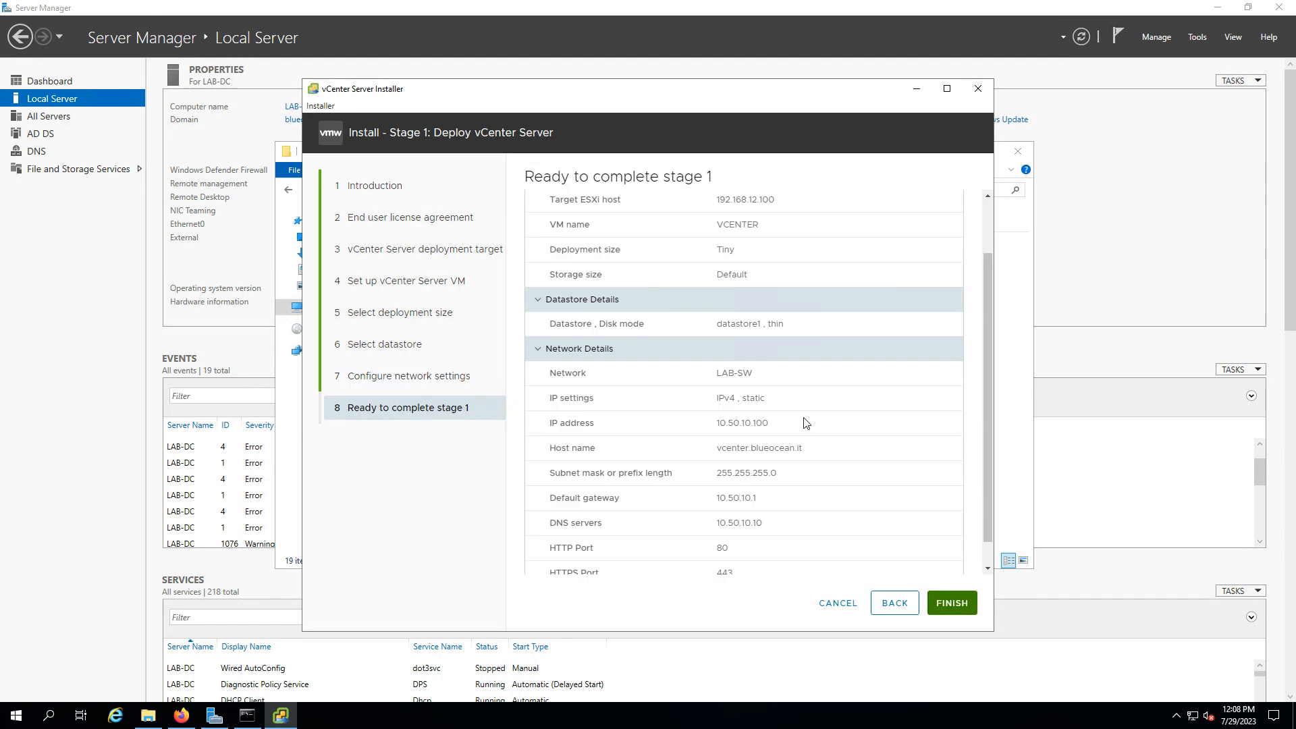
pyautogui.scroll(-1, 802, 346)
pyautogui.scroll(2, 781, 356)
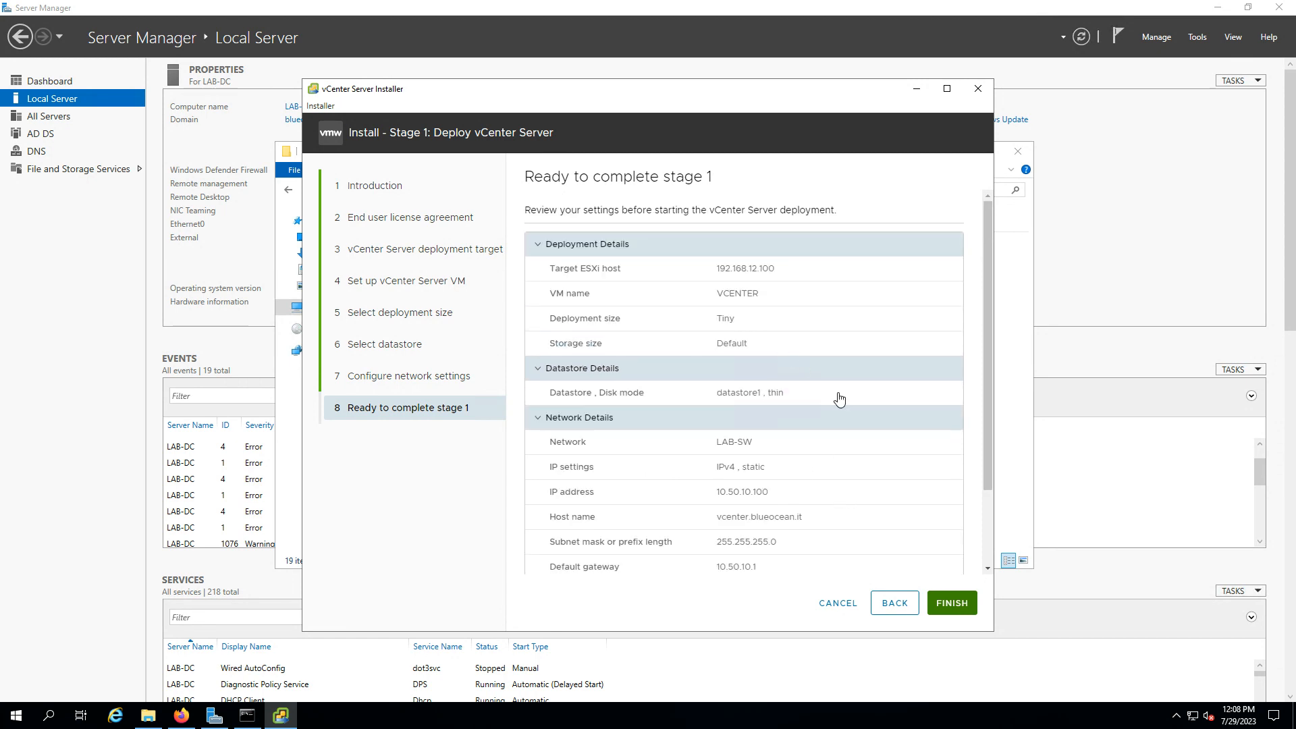
pyautogui.scroll(-3, 911, 496)
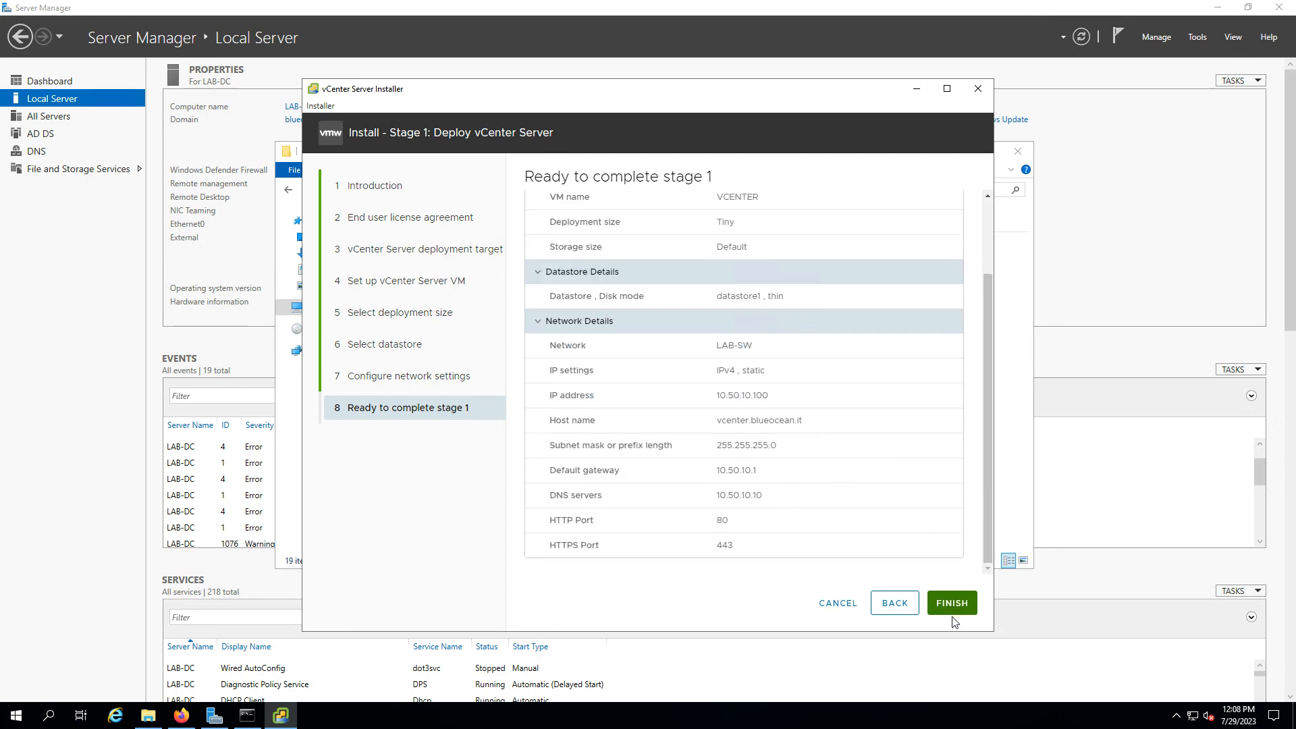
pyautogui.click(956, 609)
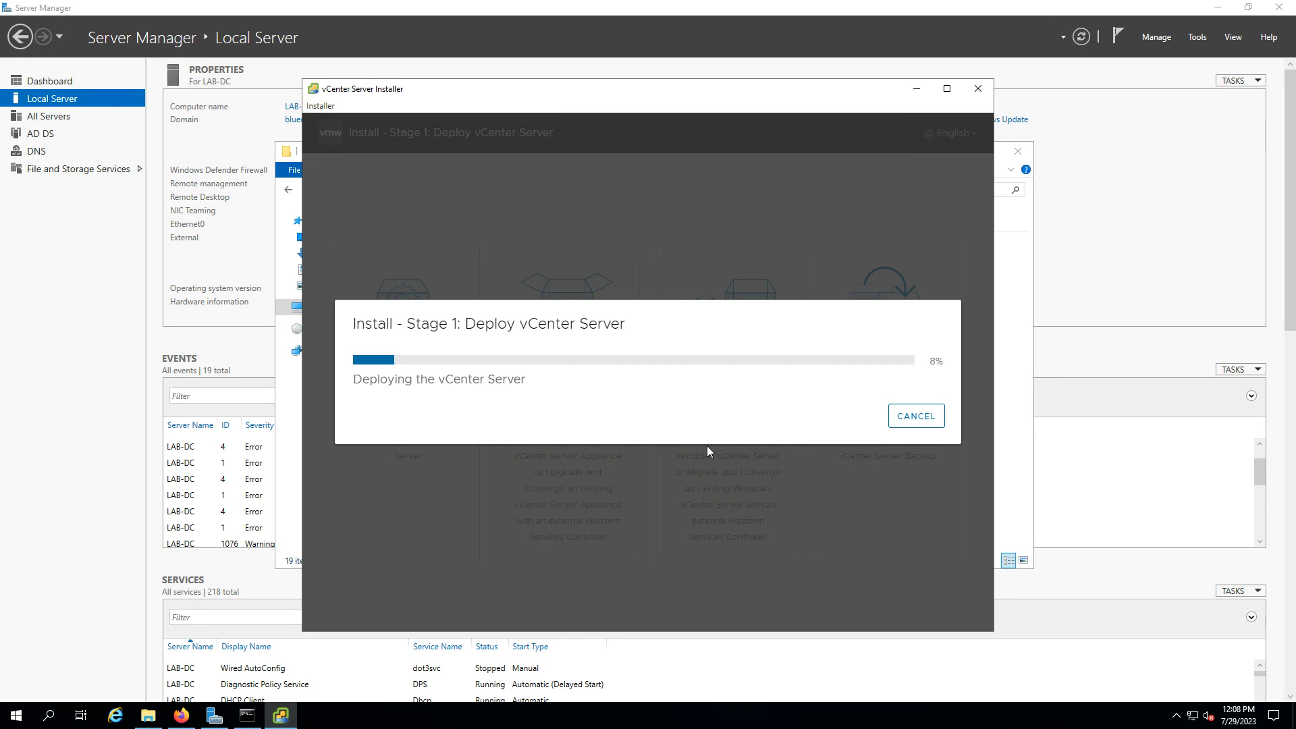
# Minimize the deploying installer and bring the ESXi Host Client browser forward
pyautogui.click(283, 721)
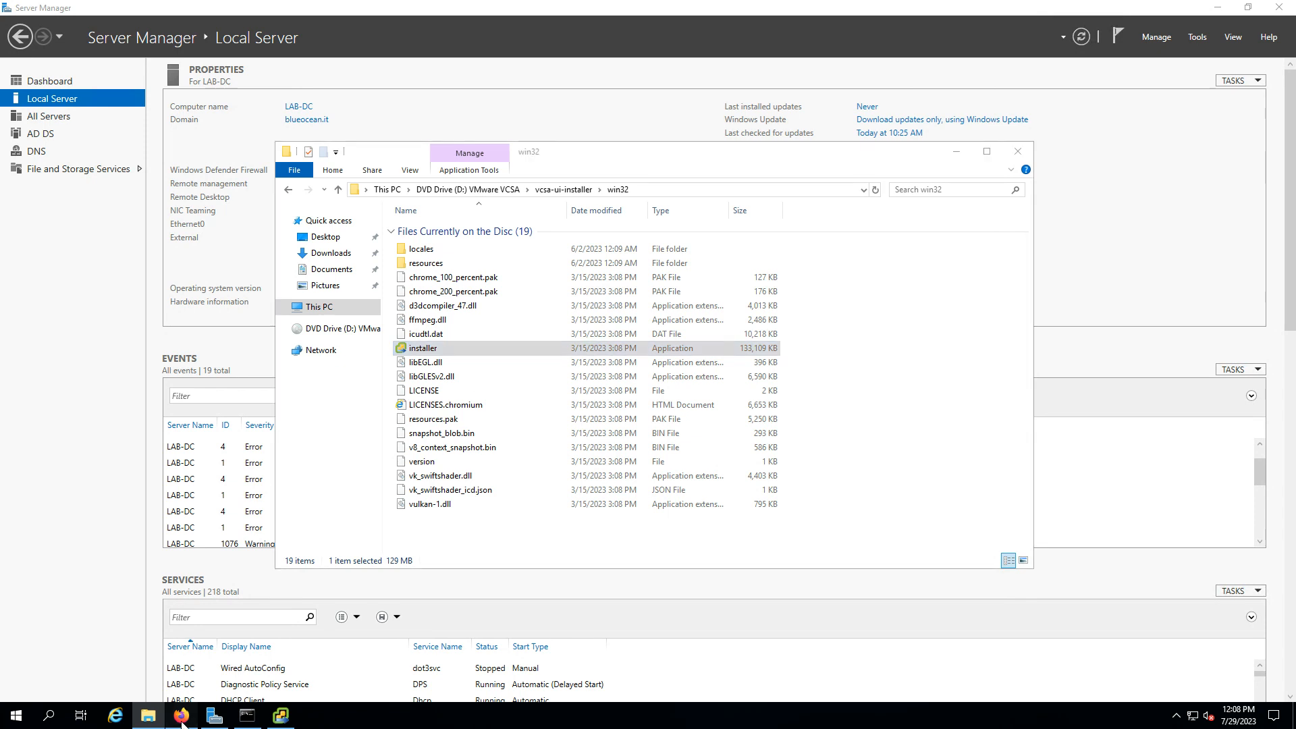
pyautogui.click(181, 718)
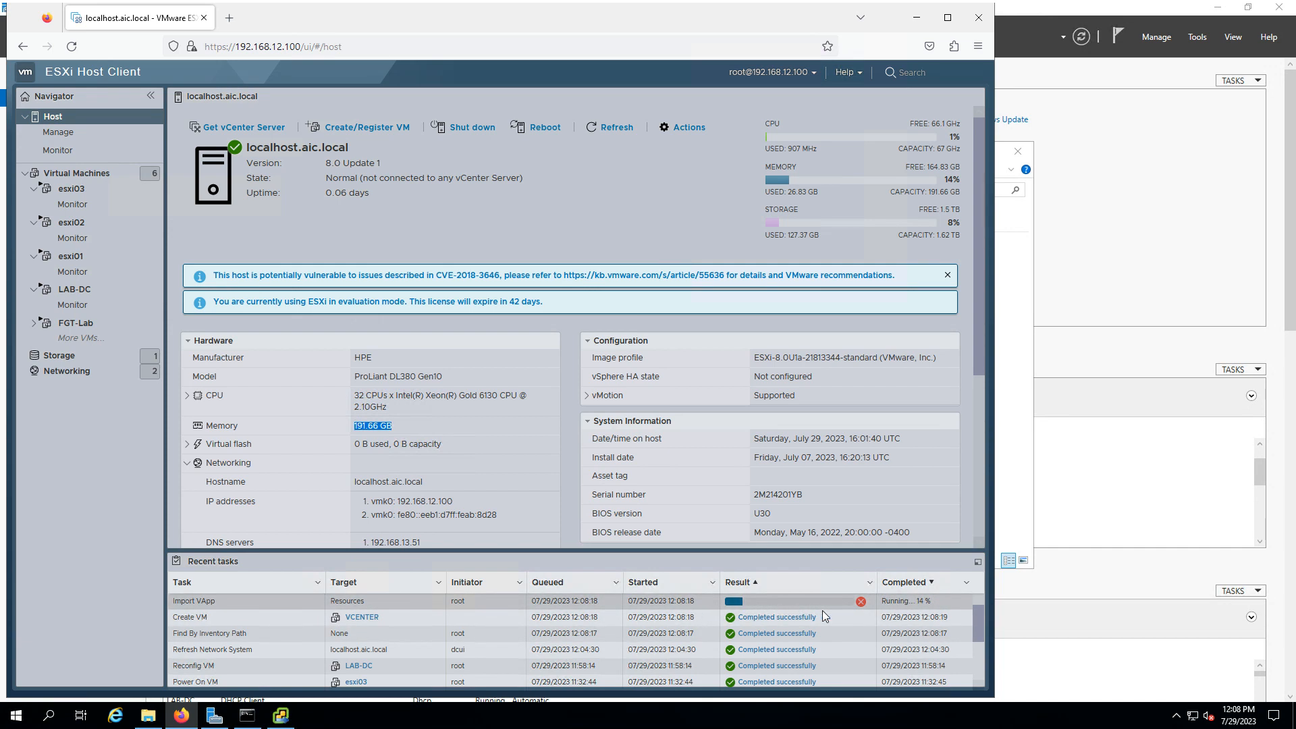
# Check the running Import VApp task, glance at the diagram, and restore the remote session
pyautogui.click(800, 602)
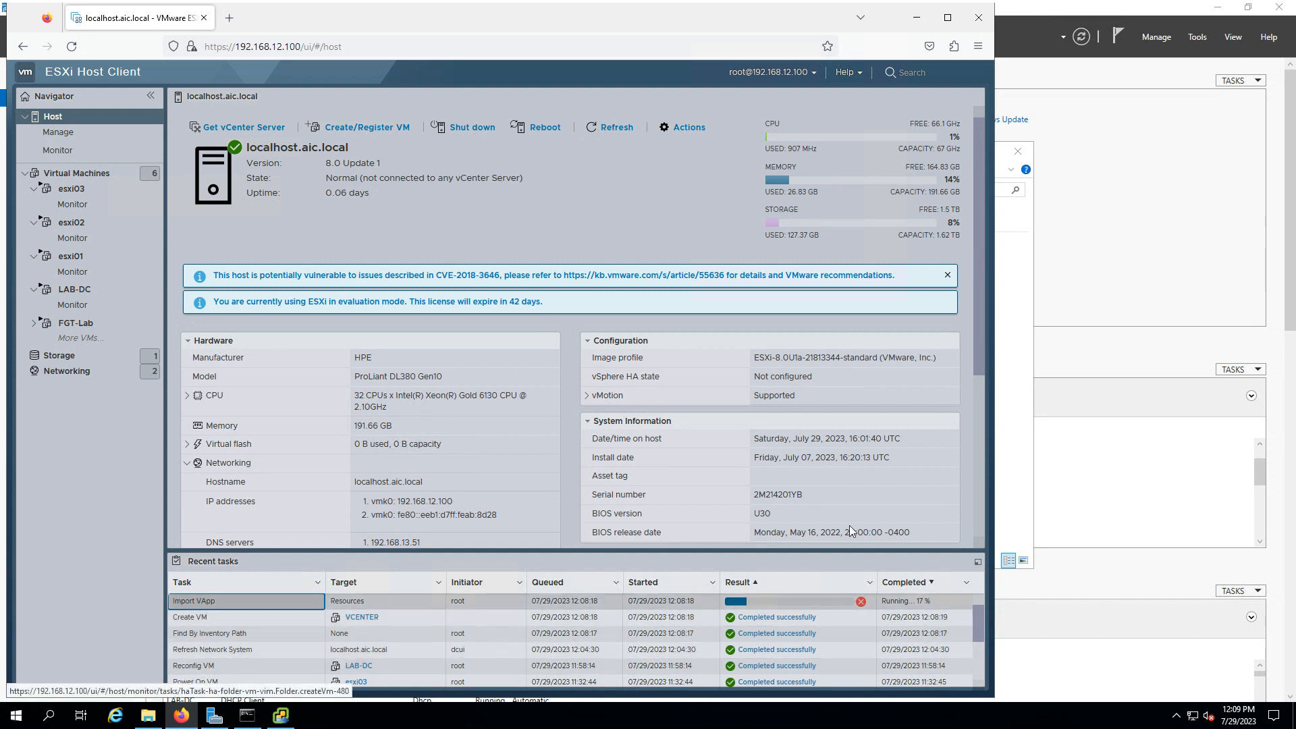
pyautogui.moveTo(924, 2)
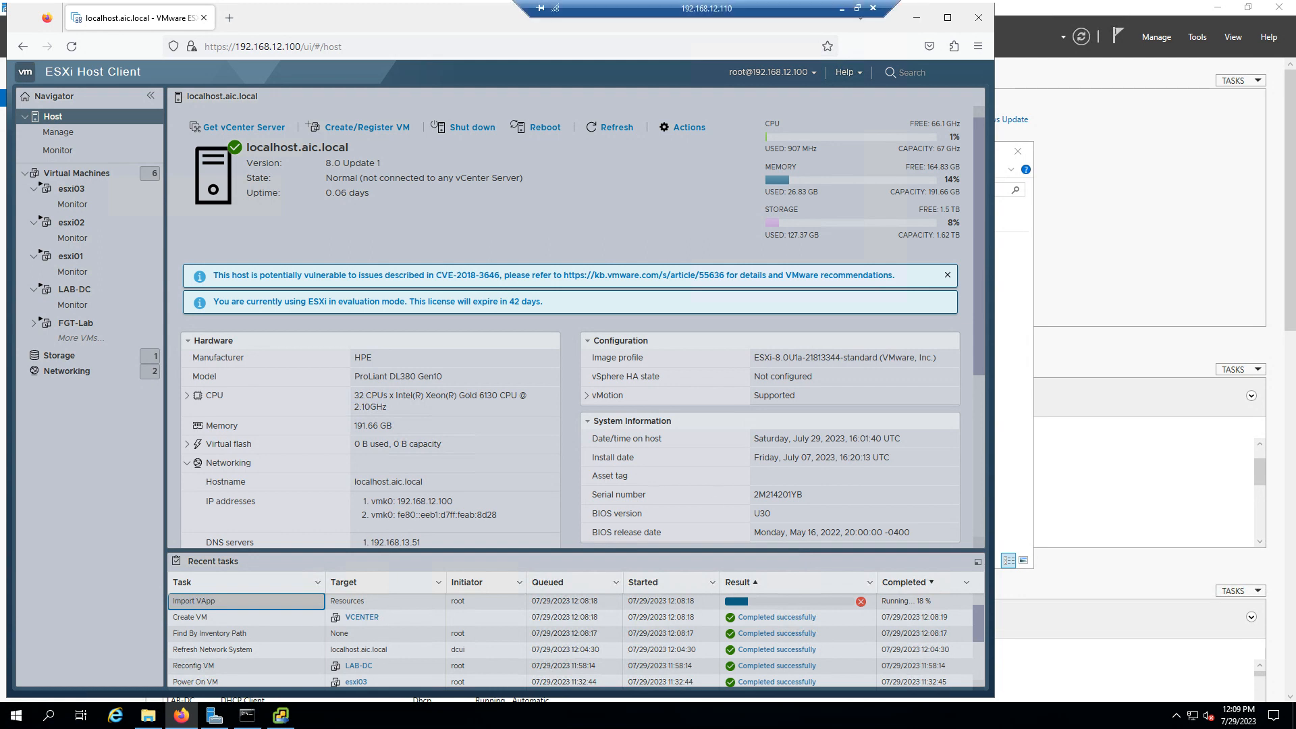
pyautogui.click(848, 10)
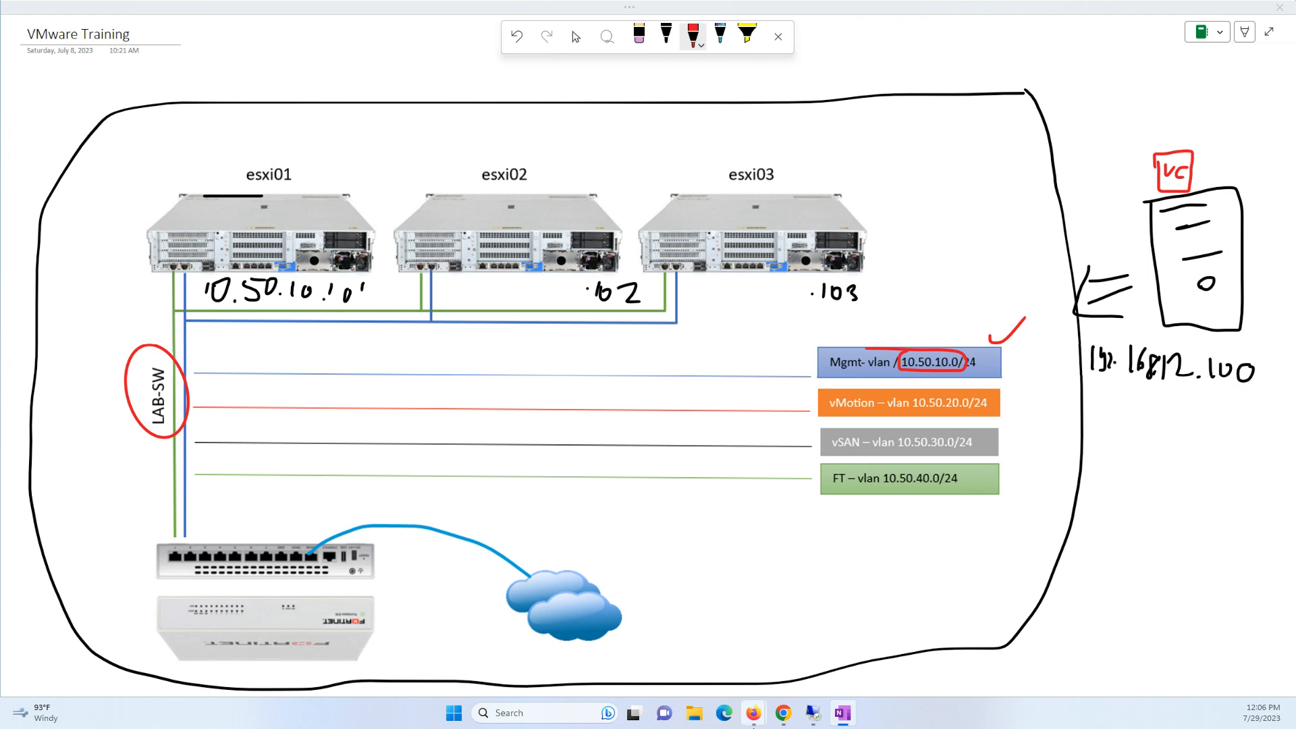
pyautogui.click(813, 713)
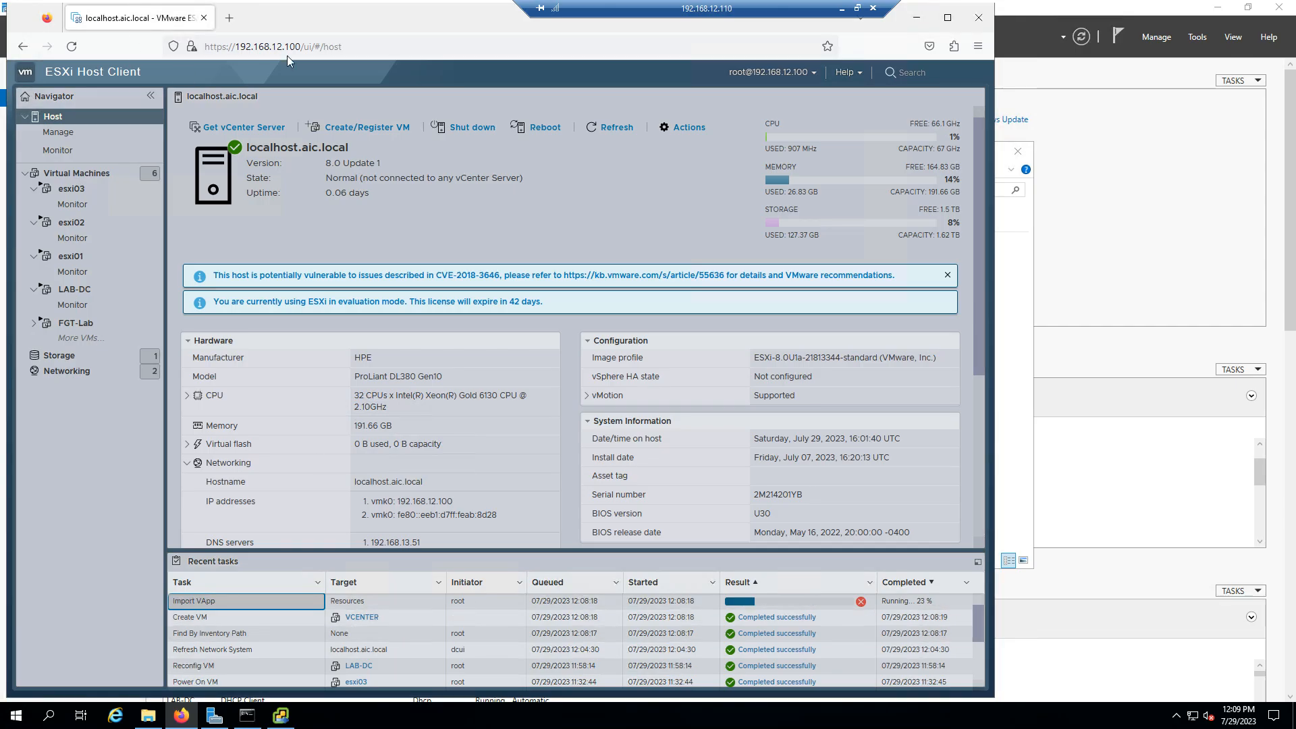
# Open the Create VM task details, return to the host summary, and bring the installer forward
pyautogui.click(287, 48)
pyautogui.click(702, 616)
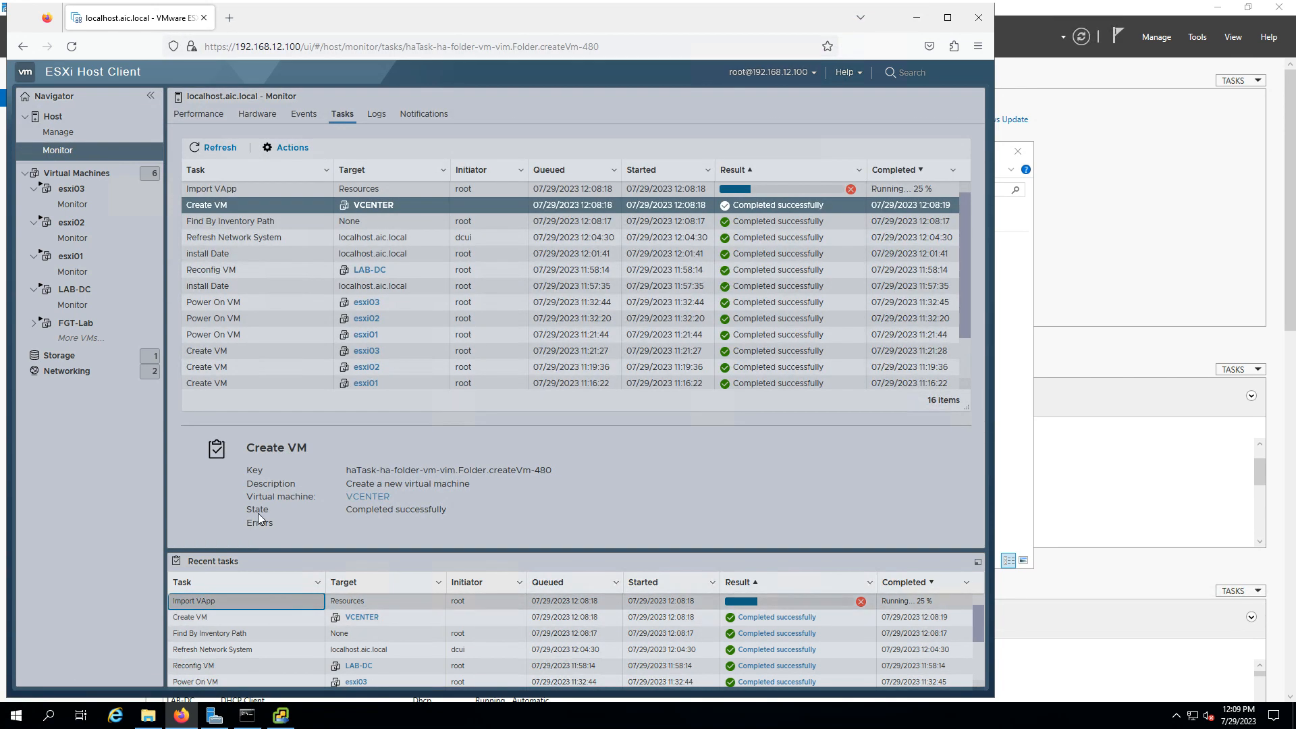
pyautogui.click(83, 127)
pyautogui.click(84, 119)
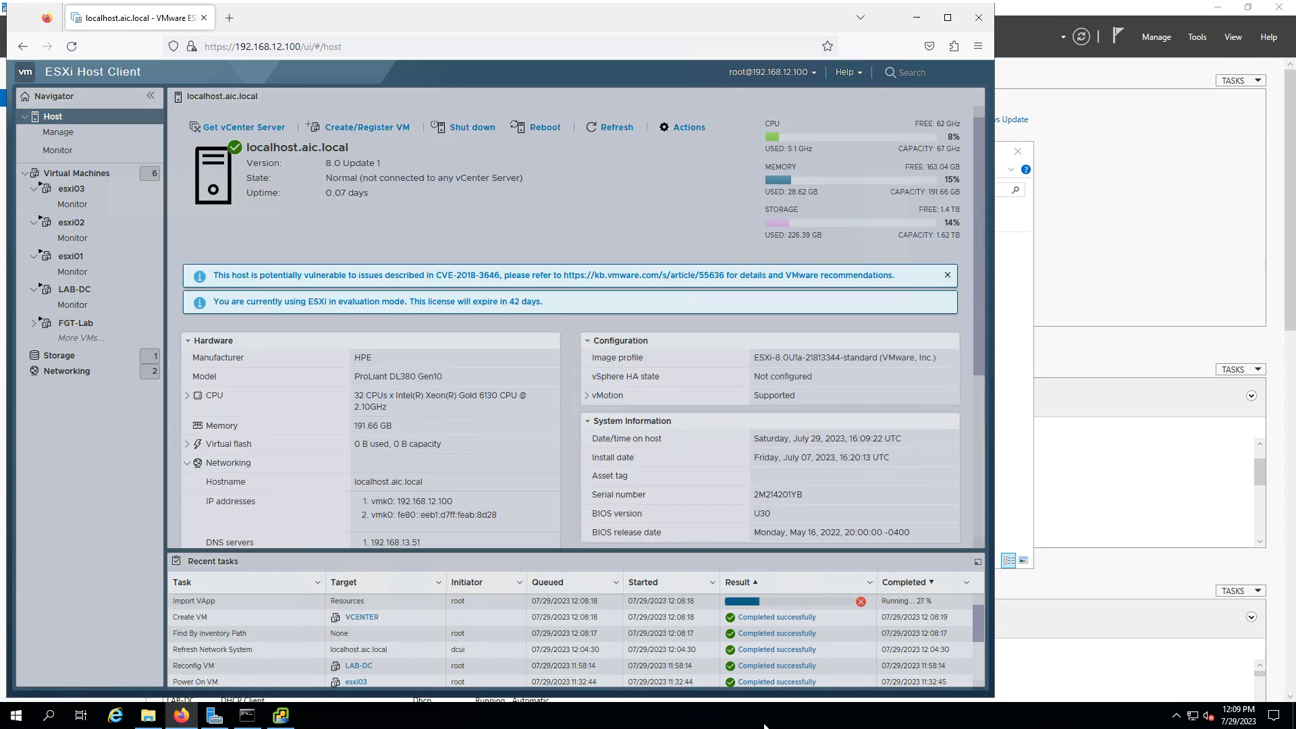
pyautogui.click(281, 716)
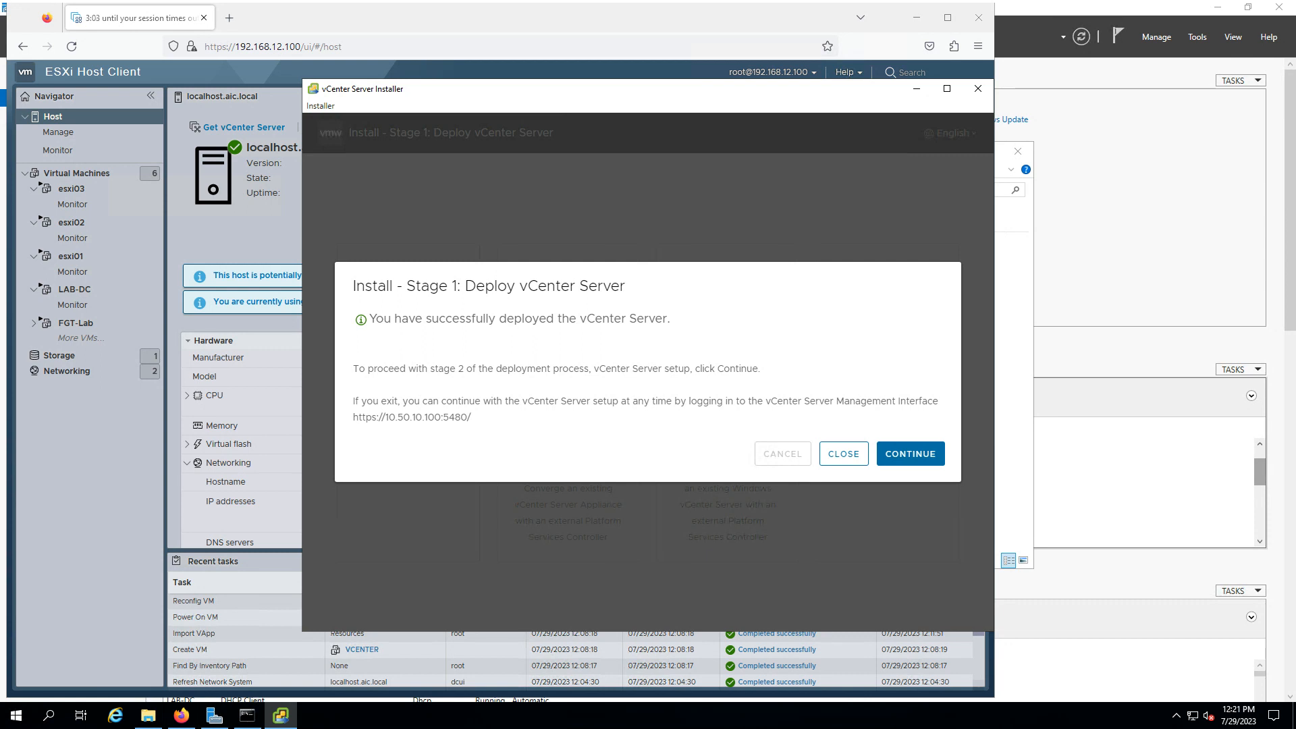
# Start stage 2, shift the installer window left, and advance past the introduction
pyautogui.click(912, 452)
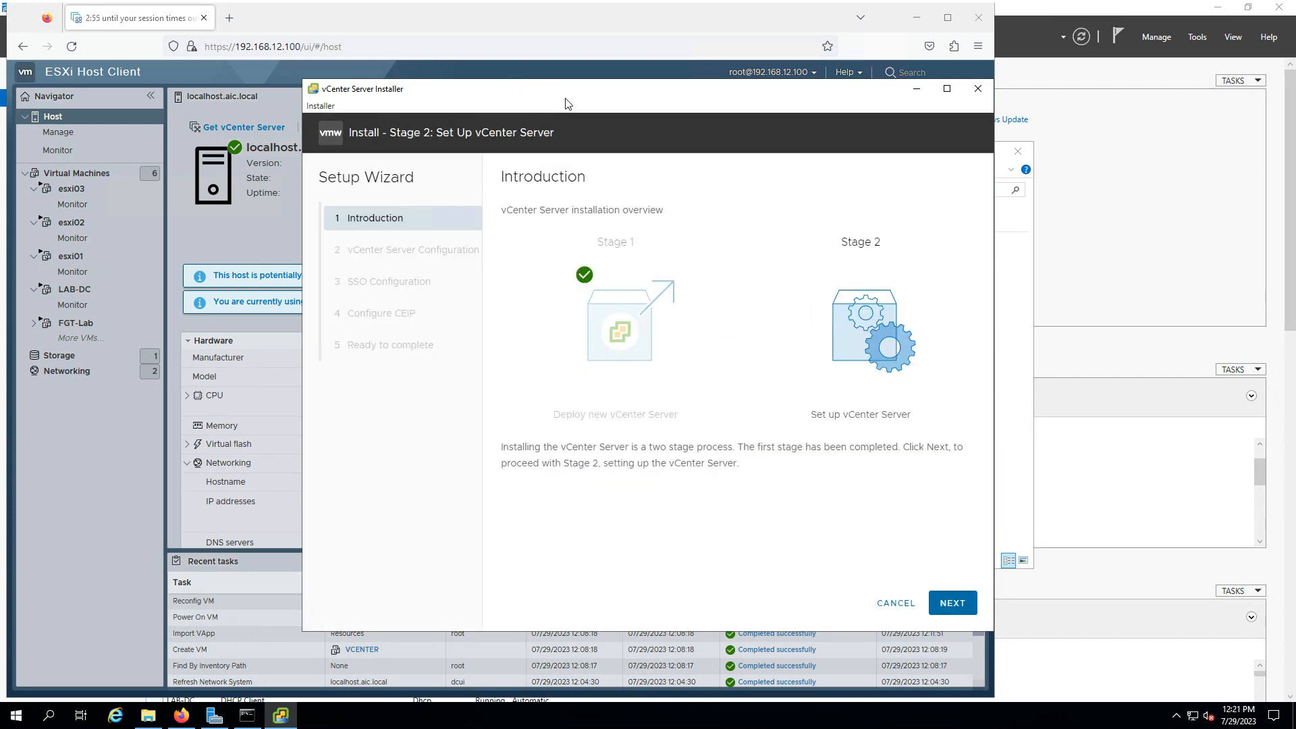
pyautogui.moveTo(566, 95); pyautogui.dragTo(419, 95)
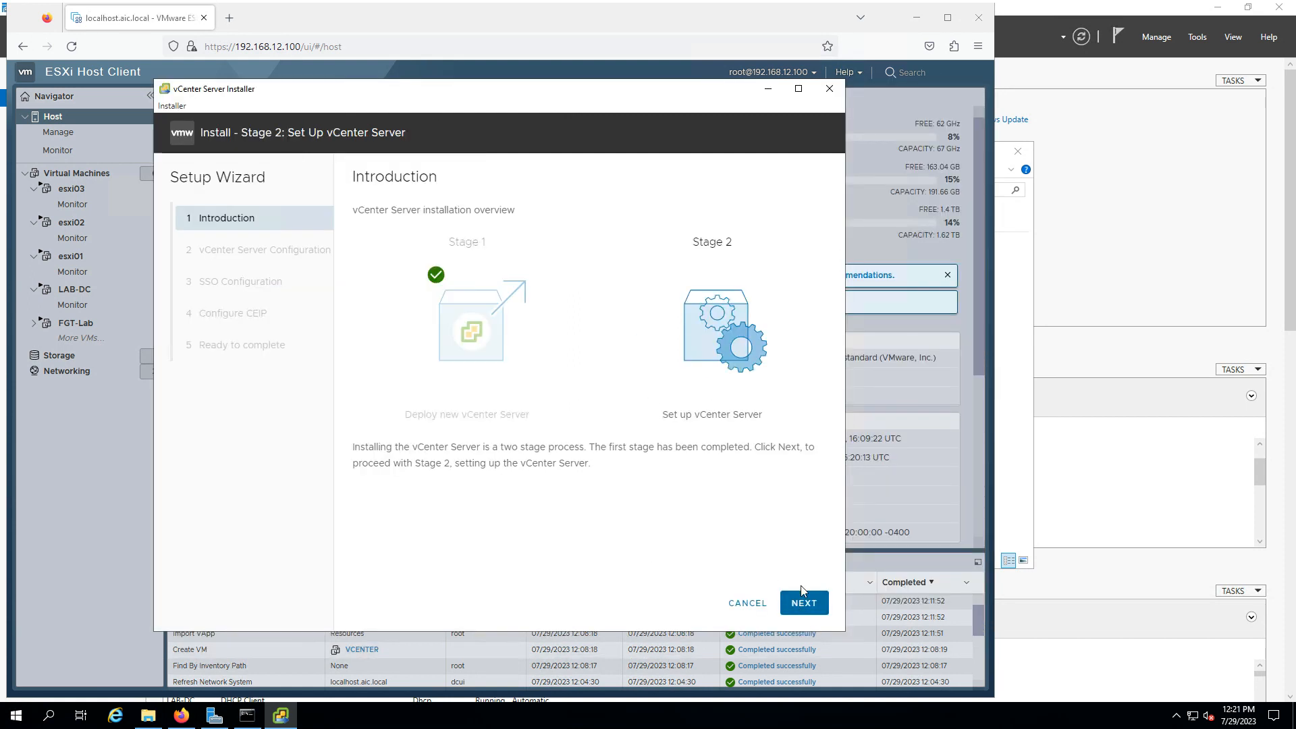
pyautogui.click(803, 603)
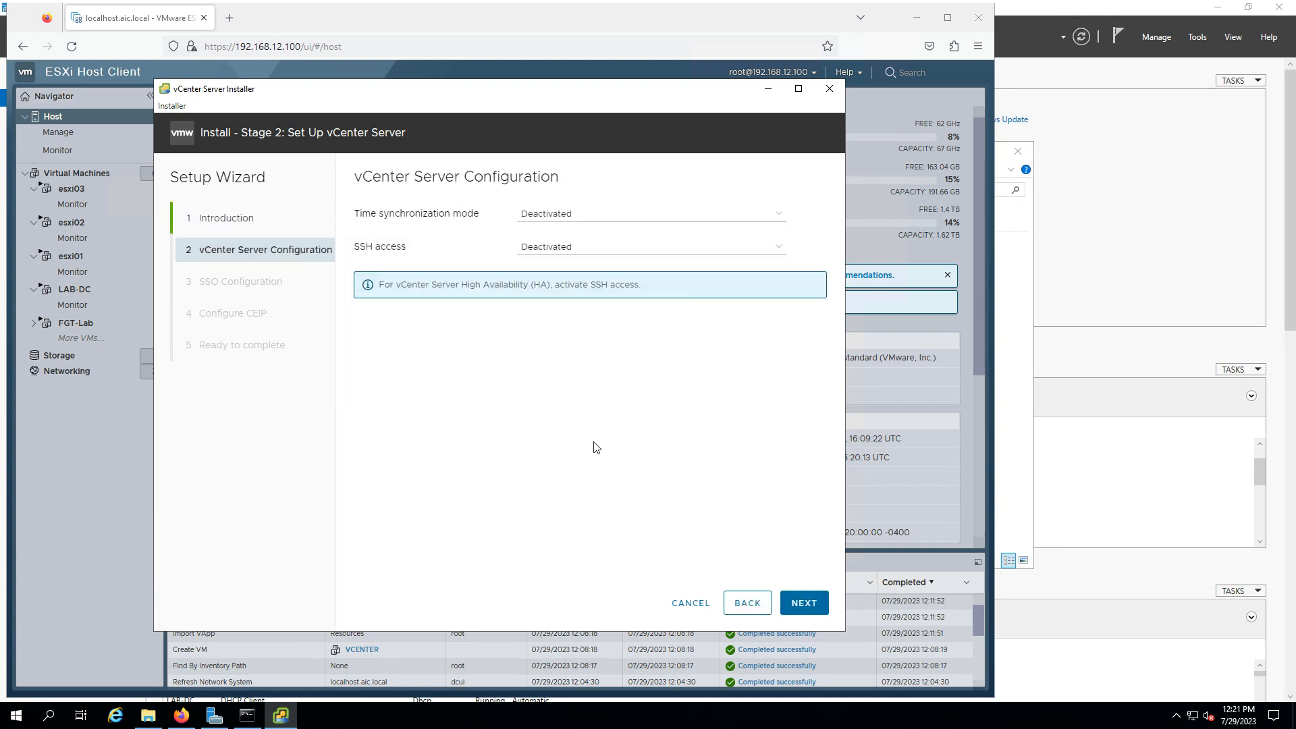
# Synchronize time with the ESXi host and set SSH access to Activated, then continue
pyautogui.click(638, 220)
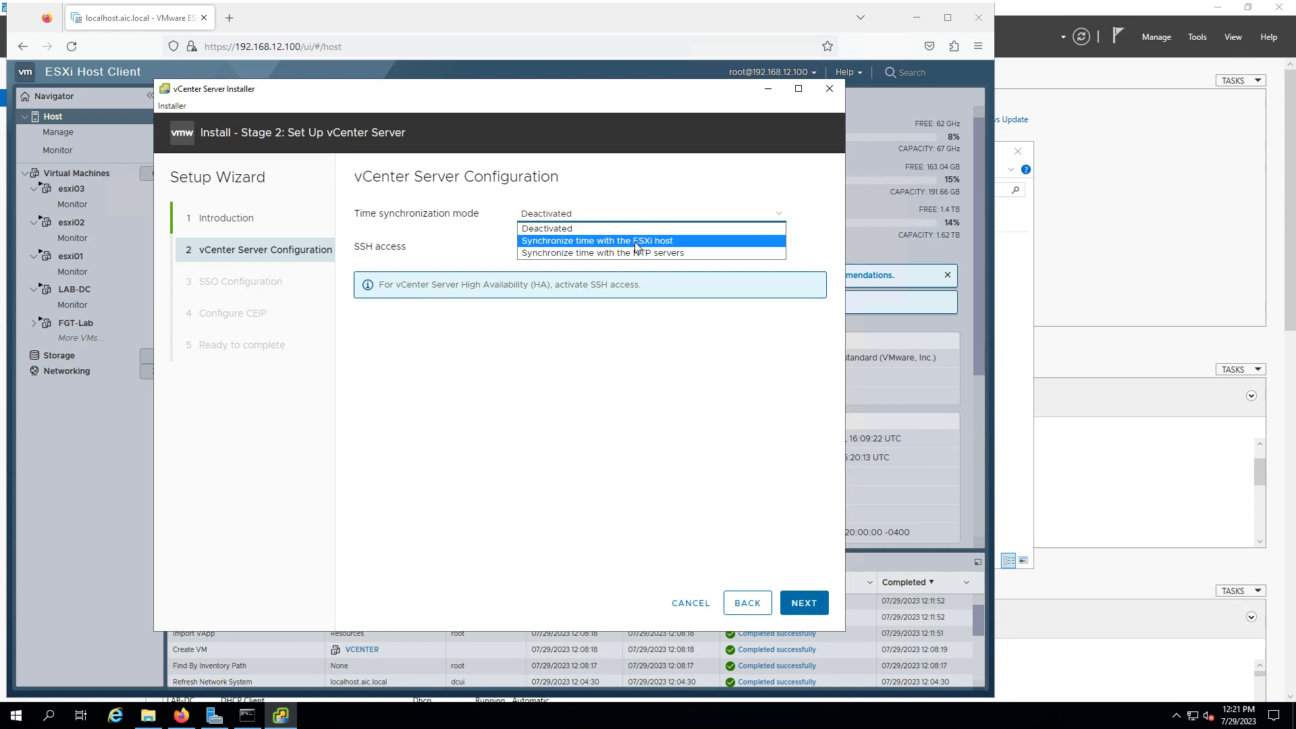
pyautogui.click(660, 246)
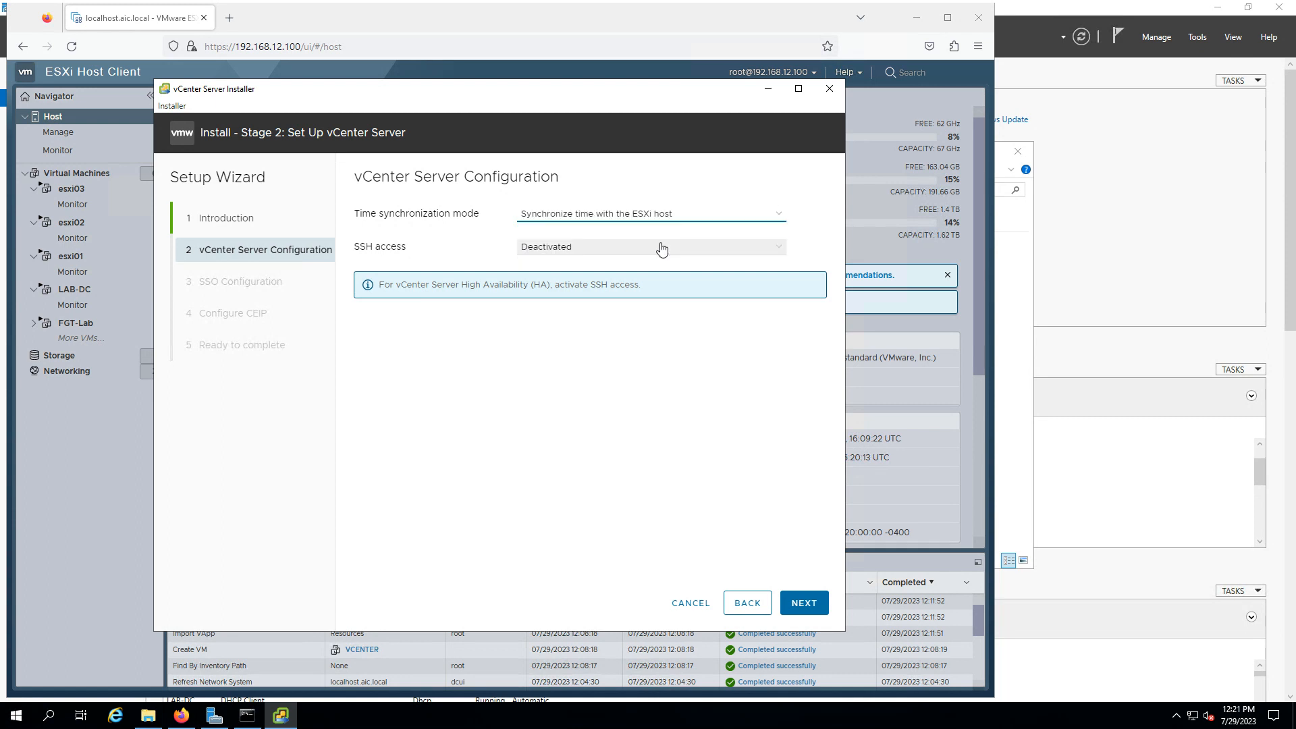
pyautogui.click(612, 248)
pyautogui.click(540, 262)
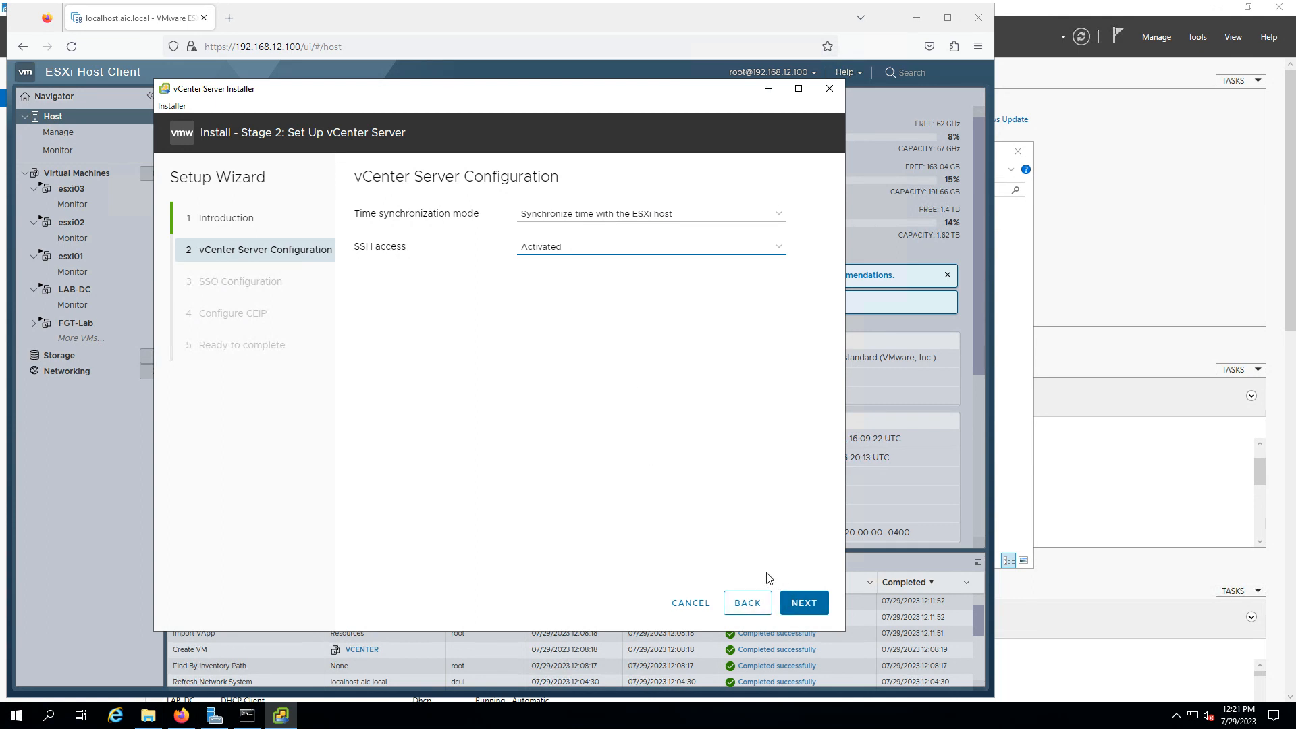
pyautogui.click(803, 605)
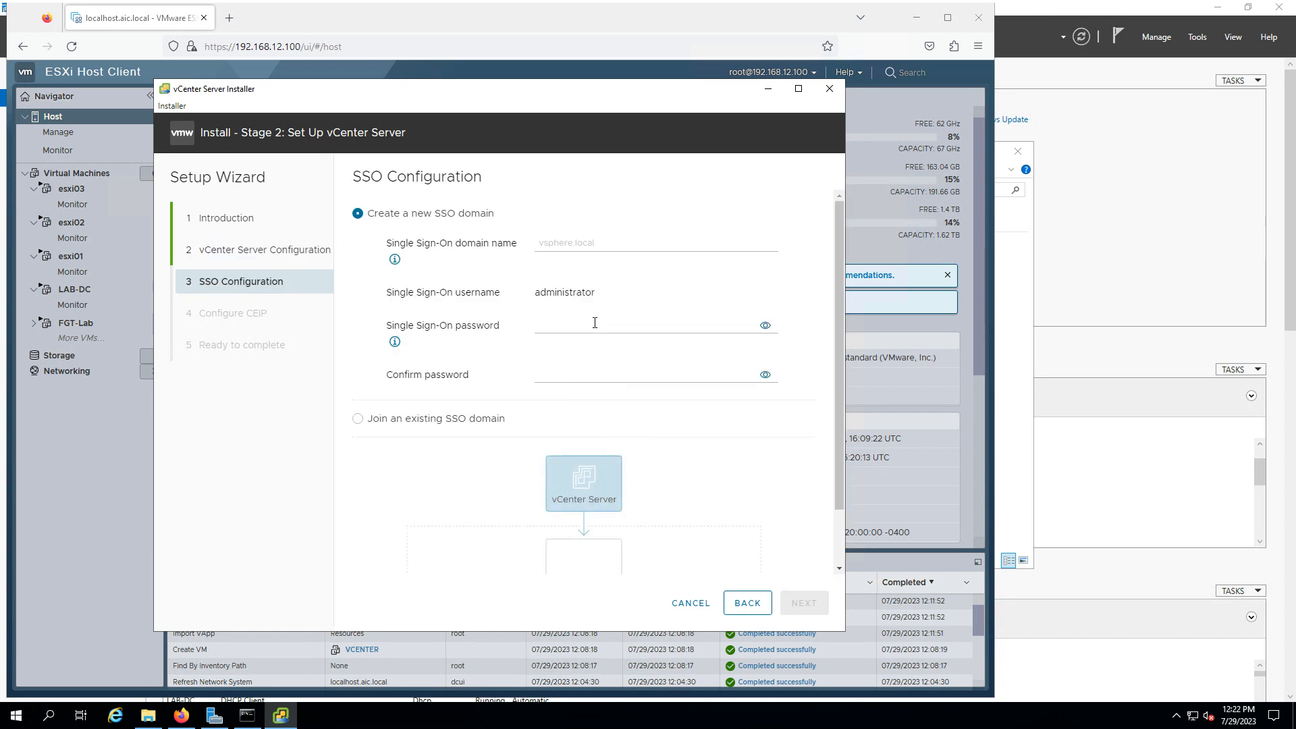
# Create the SSO domain vsphere.local, enter and confirm the administrator password, and continue
pyautogui.scroll(-1, 627, 442)
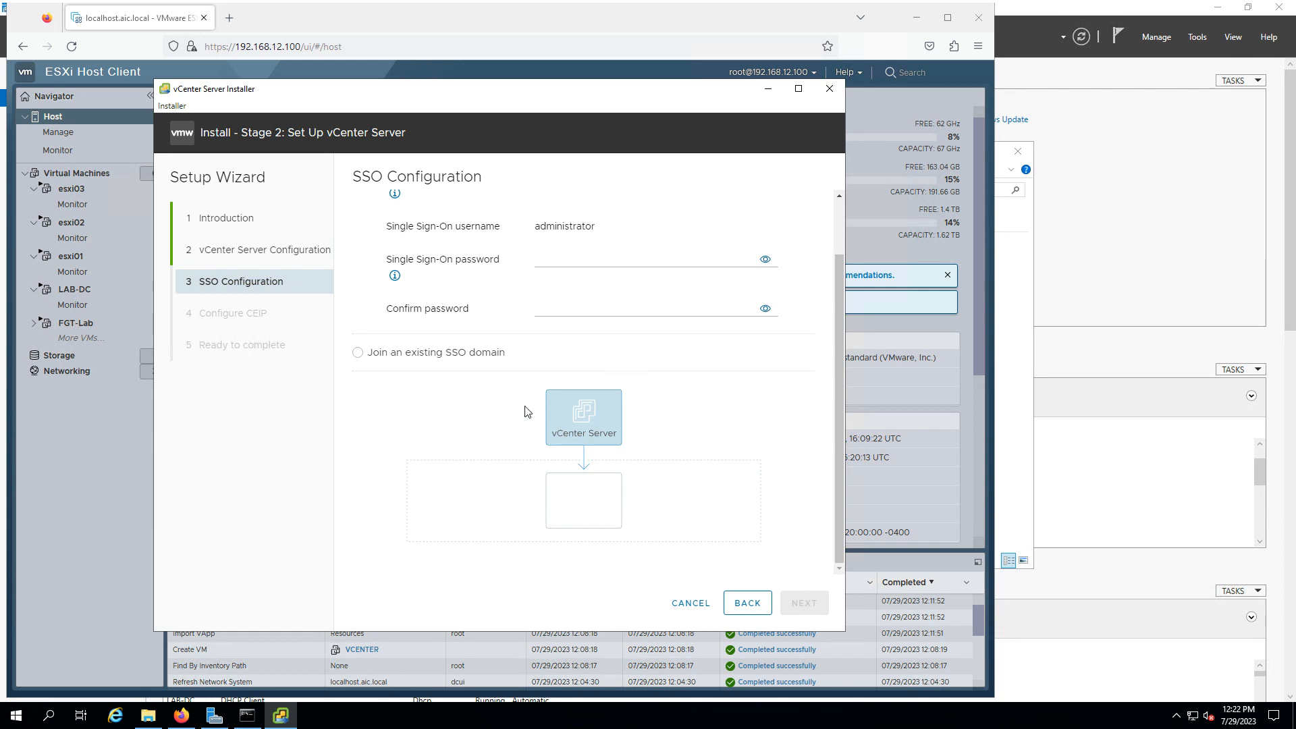
pyautogui.scroll(1, 527, 411)
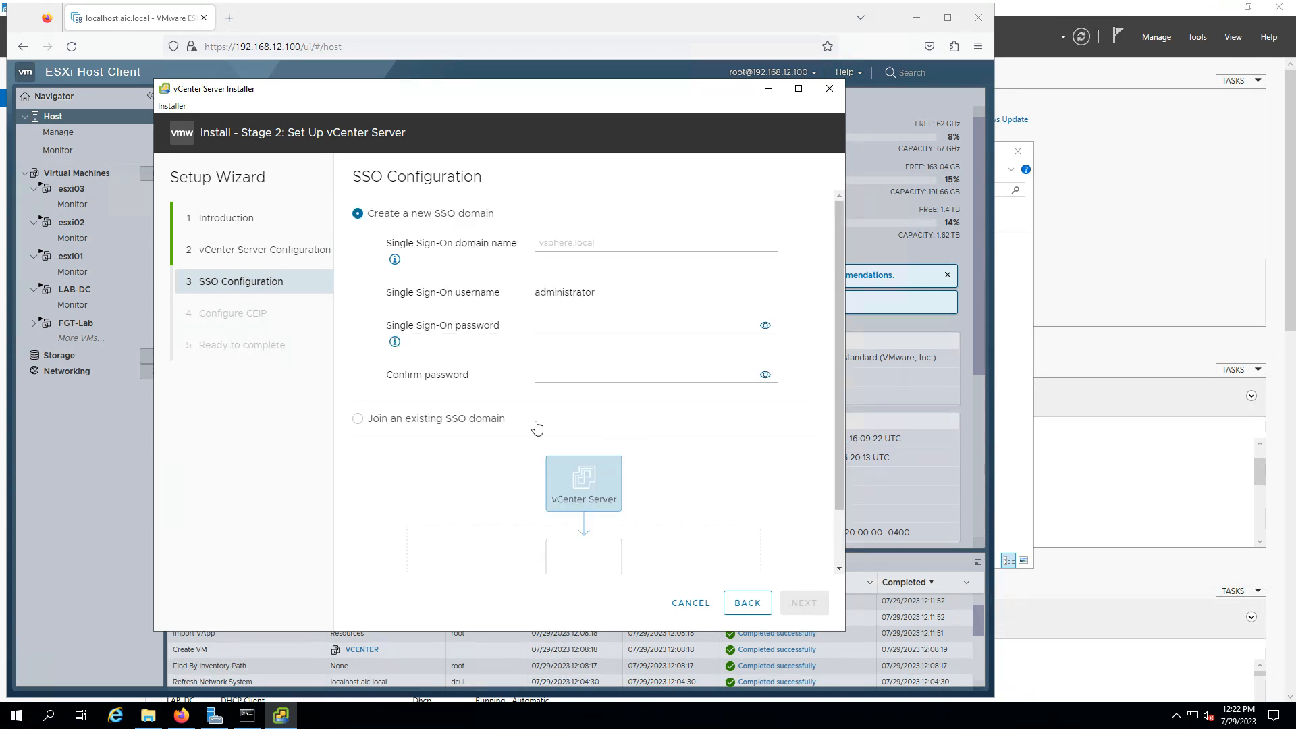
pyautogui.scroll(-1, 523, 430)
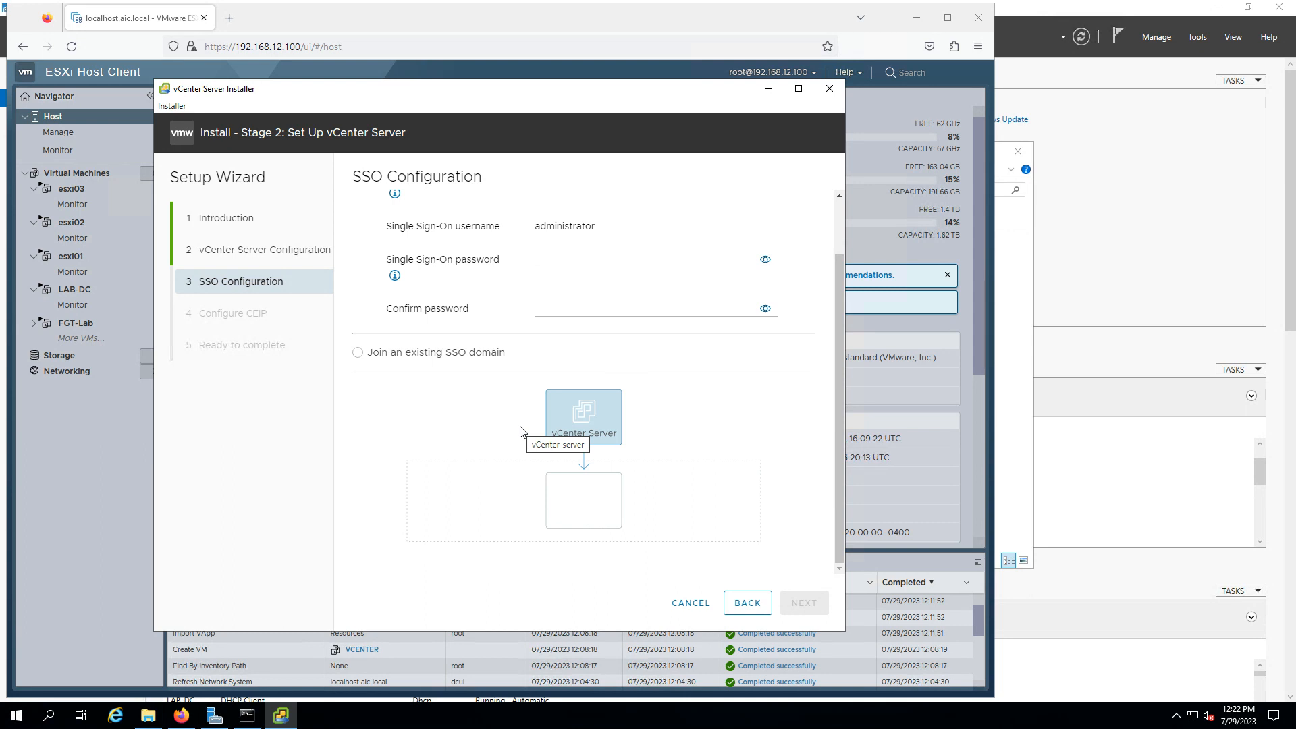
pyautogui.scroll(1, 568, 415)
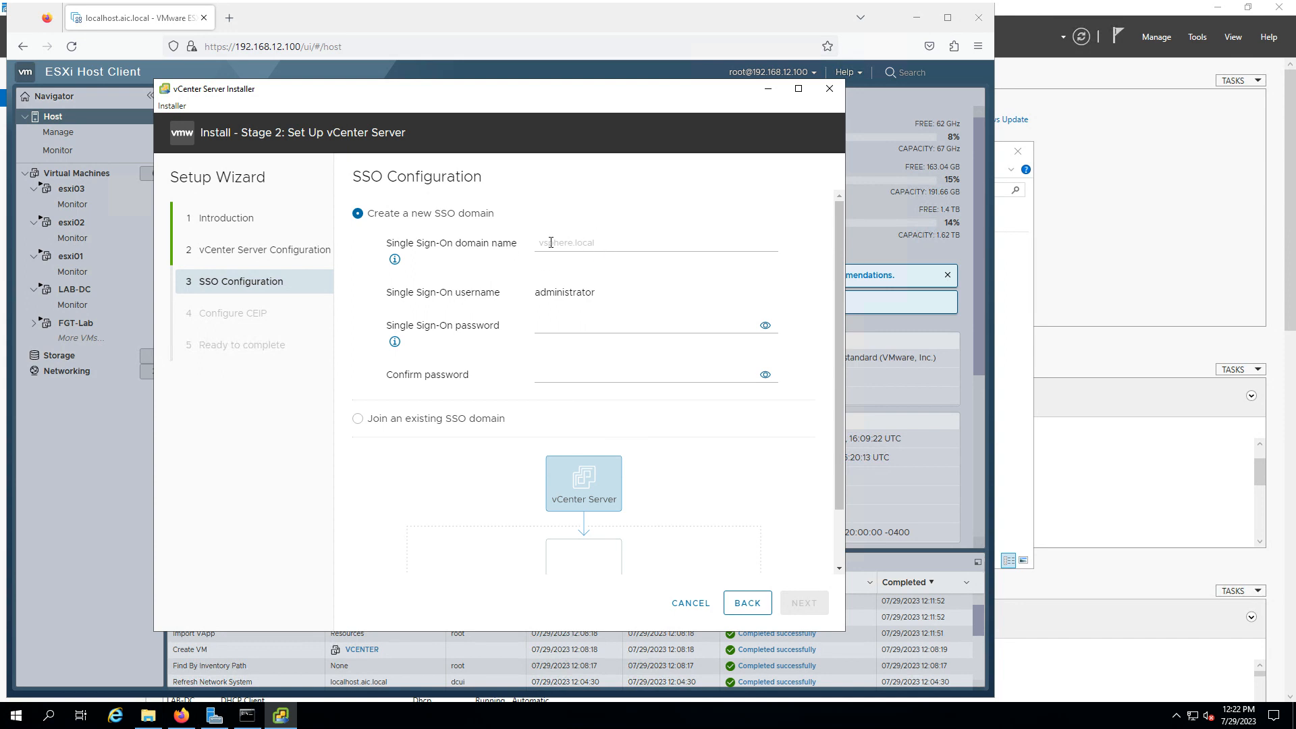
pyautogui.click(586, 243)
pyautogui.write('v')
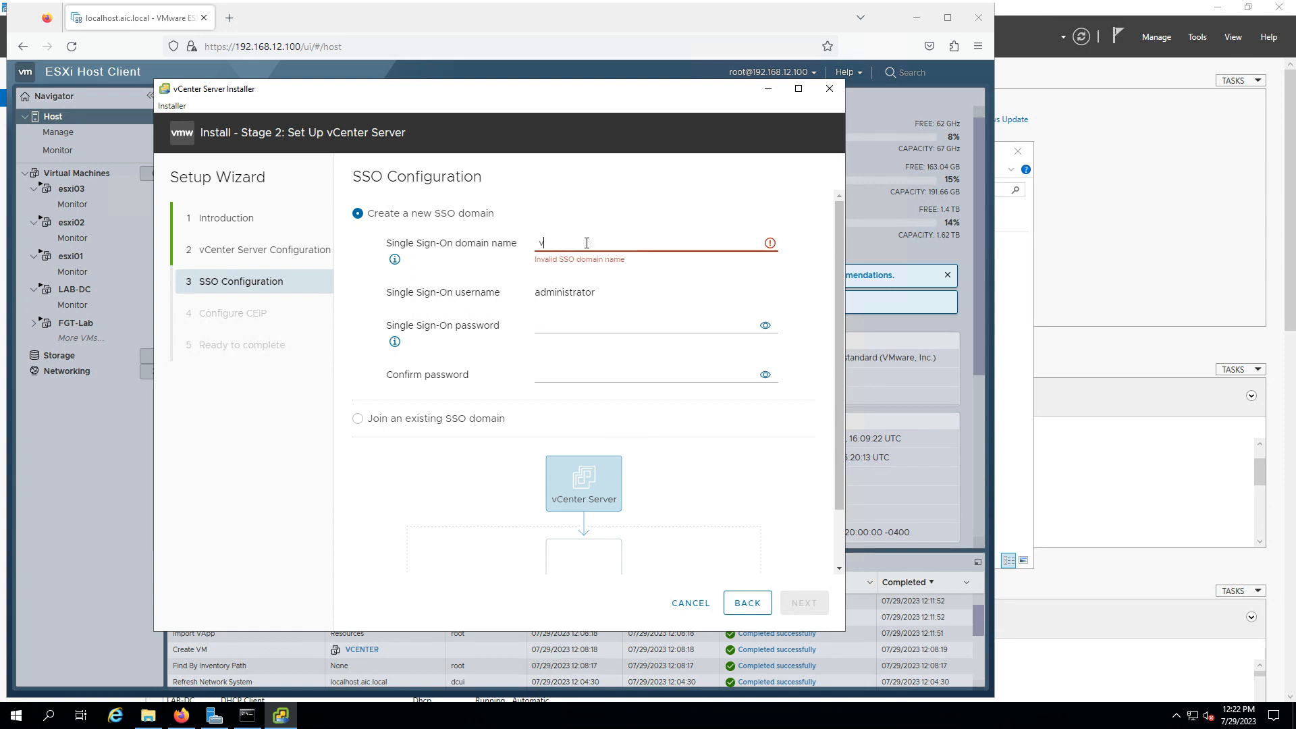
pyautogui.write('sphere.local')
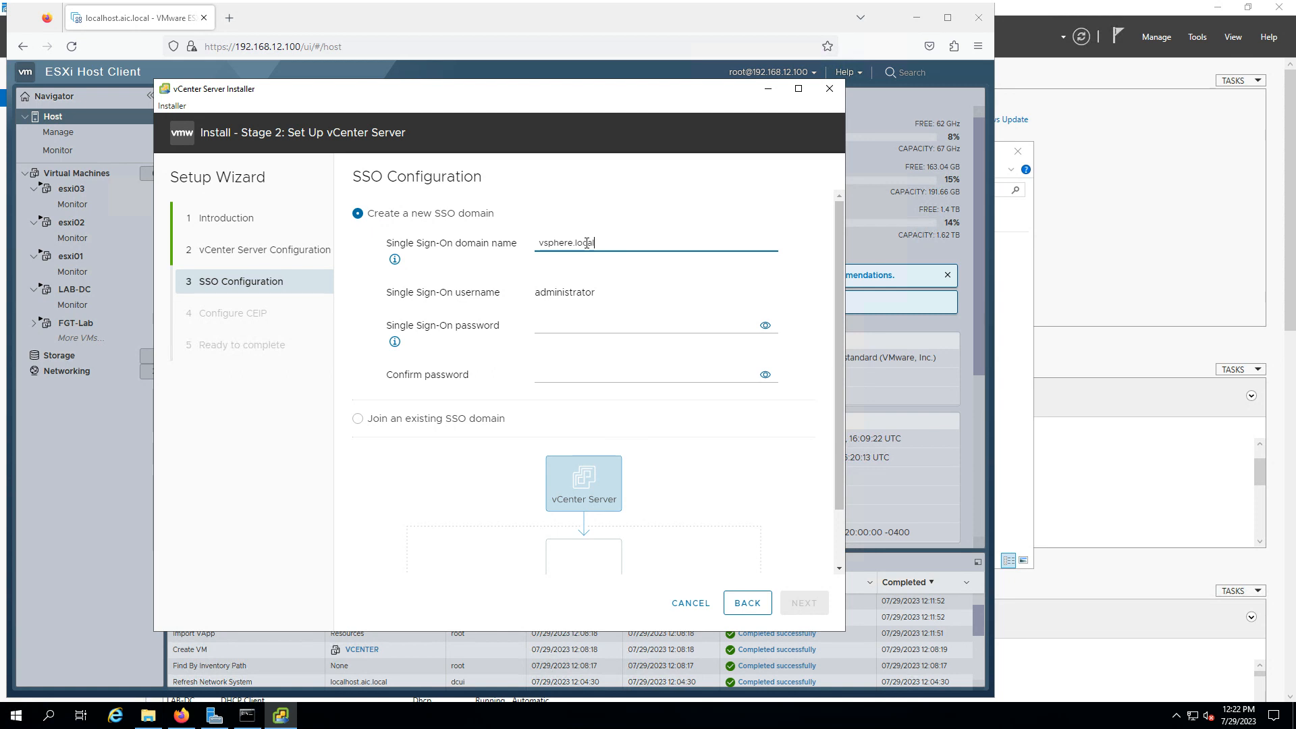
pyautogui.click(612, 322)
pyautogui.write('VMware1!')
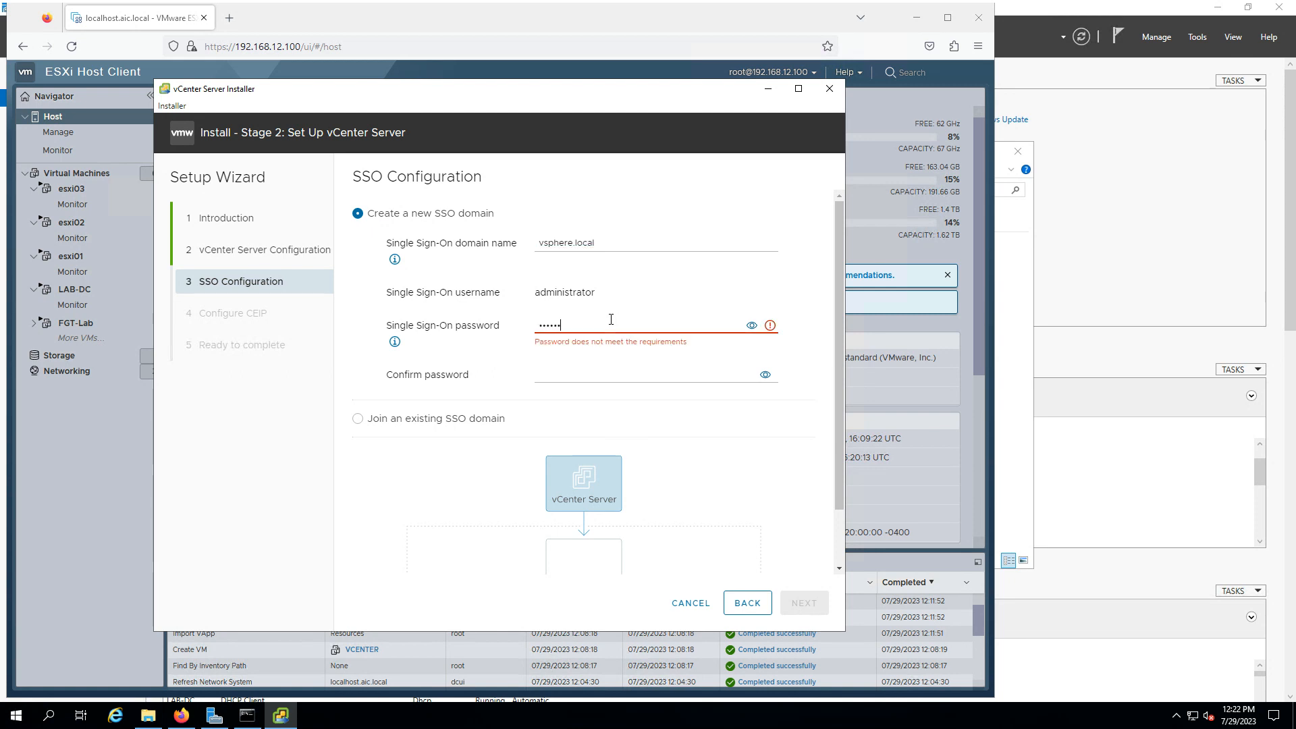
pyautogui.press('Tab')
pyautogui.press('Tab')
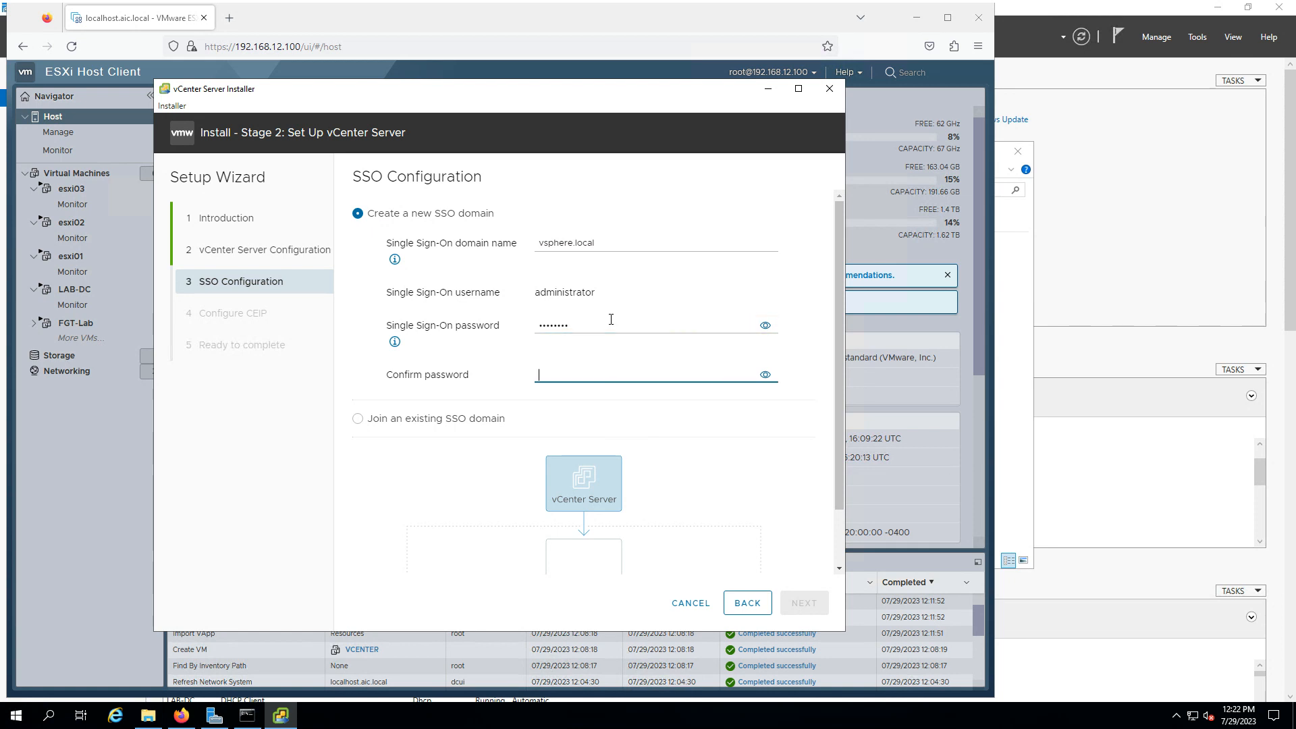
pyautogui.write('VMware1!')
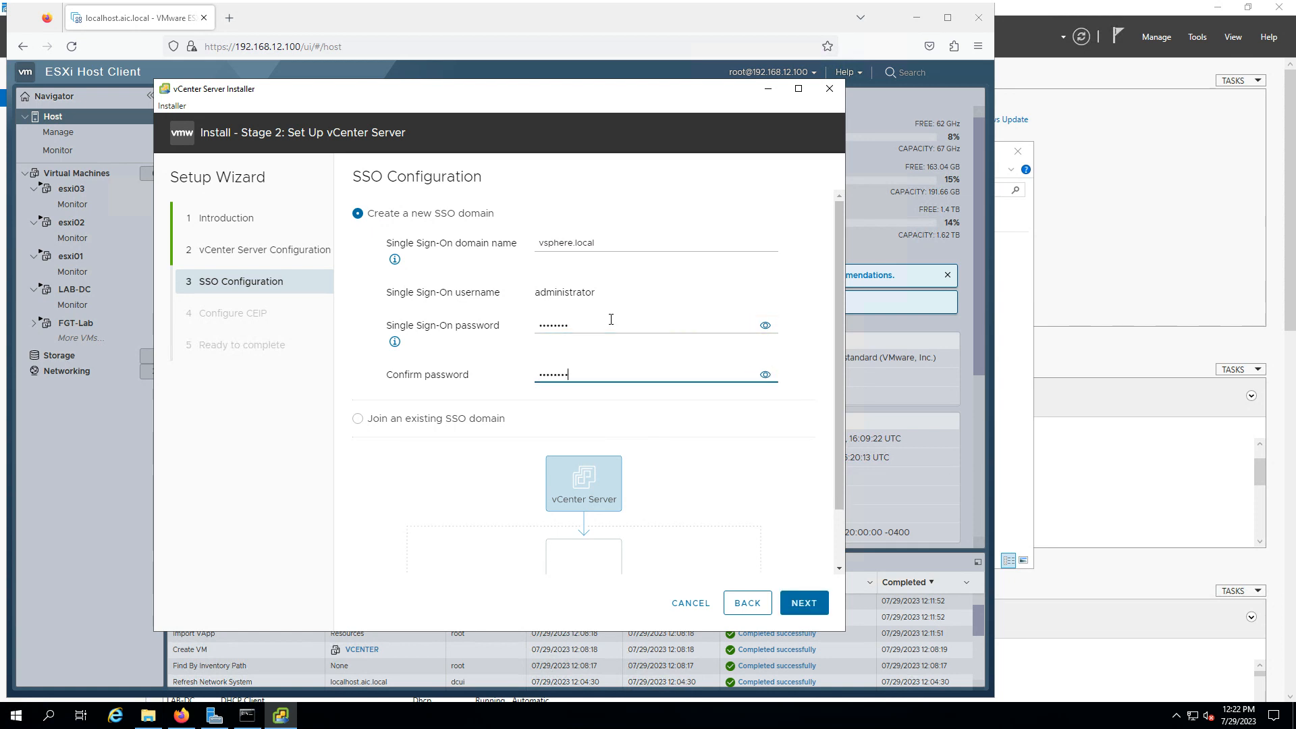
pyautogui.click(797, 602)
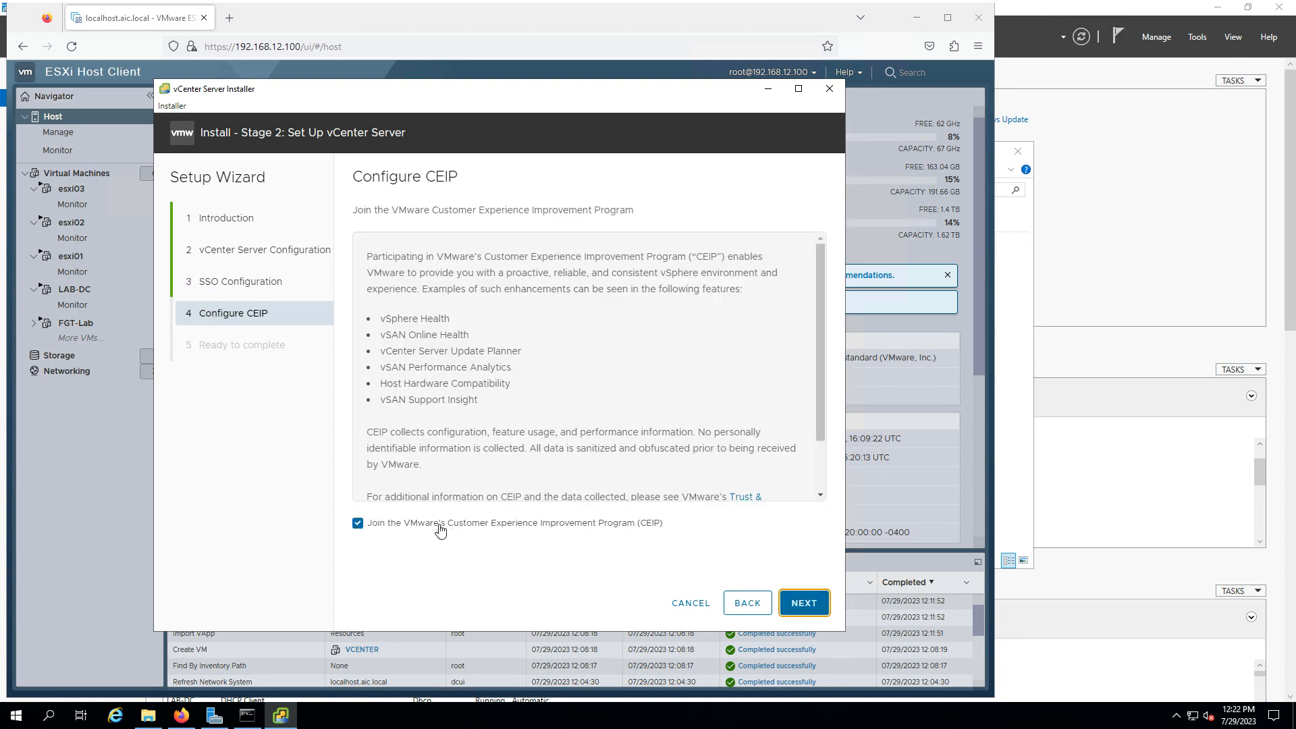
# Opt out of CEIP, review the summary, and finish stage 2, accepting the warning
pyautogui.click(358, 525)
pyautogui.click(803, 607)
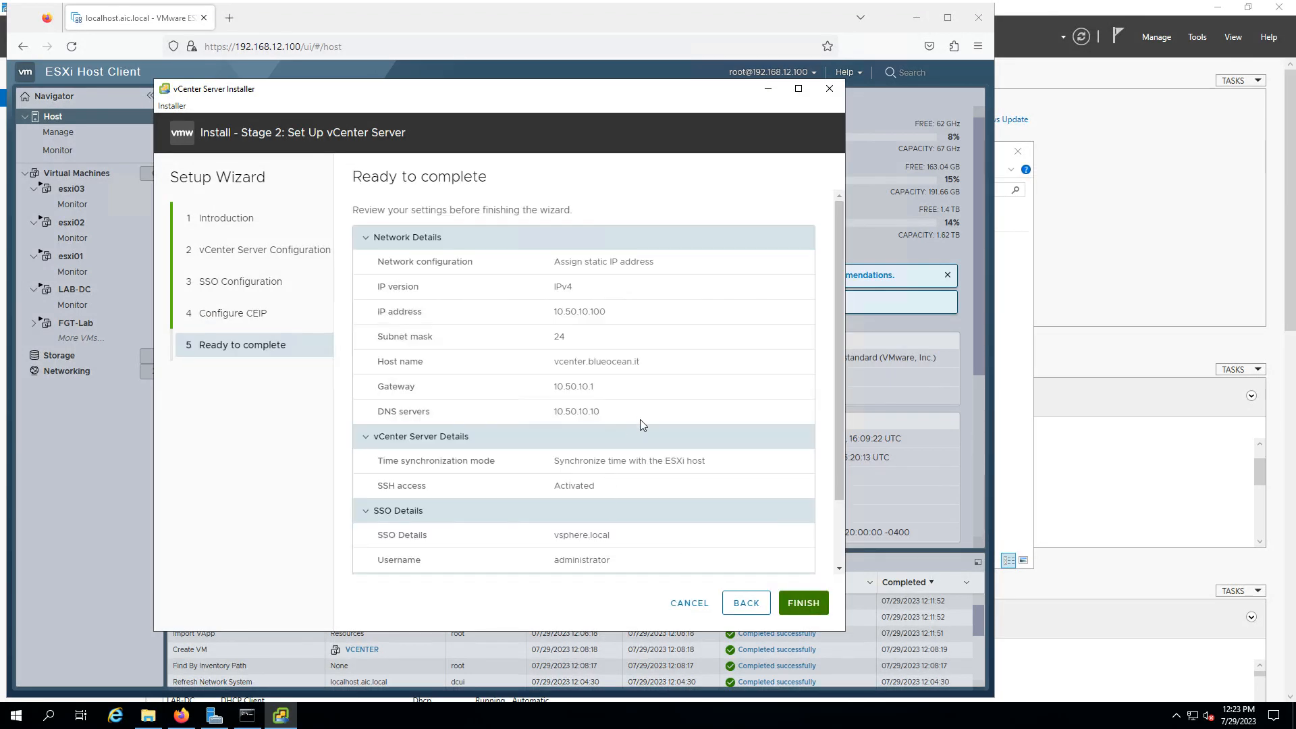
pyautogui.scroll(-2, 641, 424)
pyautogui.click(780, 604)
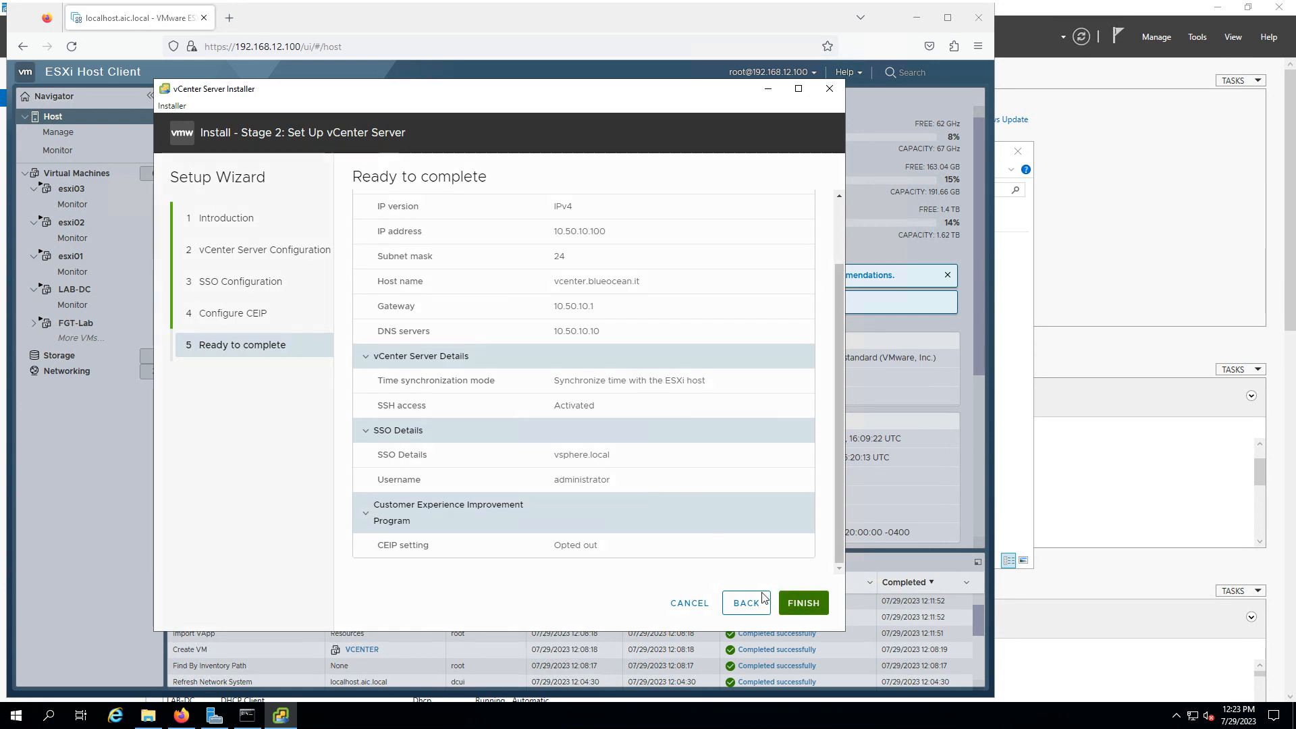
pyautogui.click(663, 418)
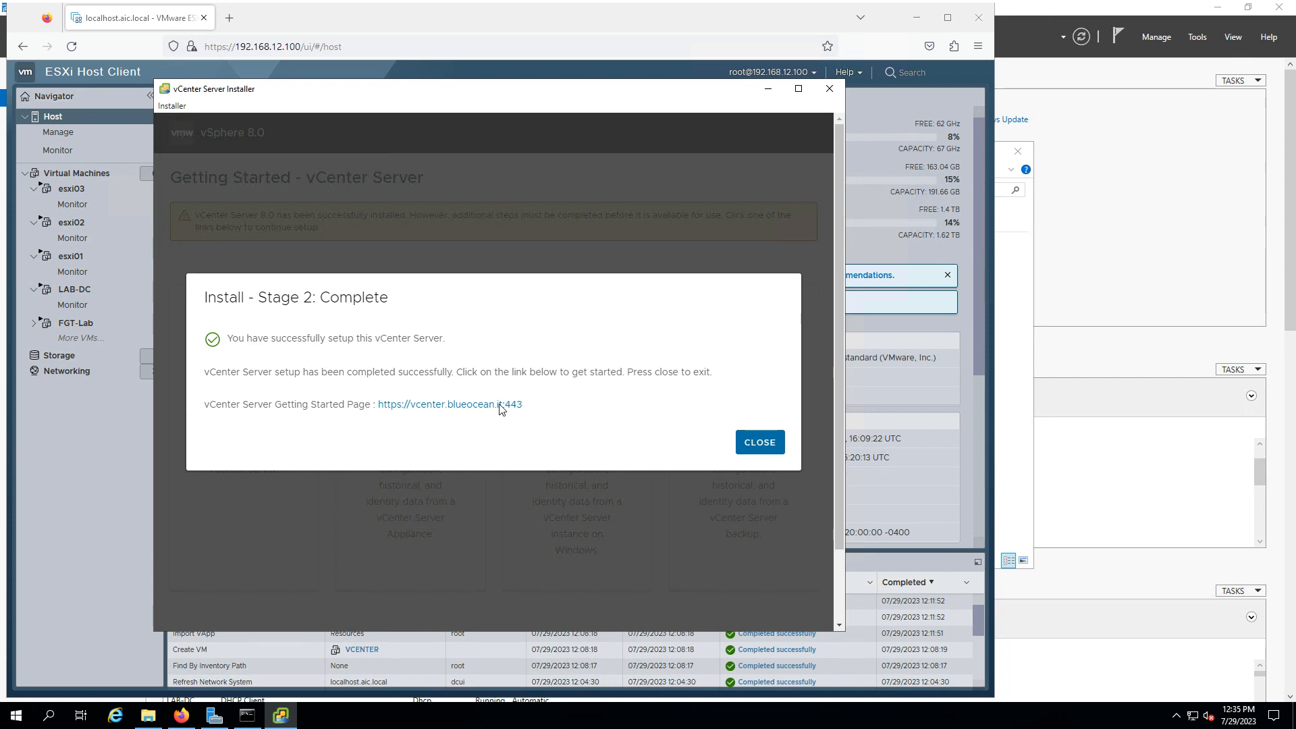
# Close the vCenter Server Installer once Stage 2 reports completion
pyautogui.click(754, 447)
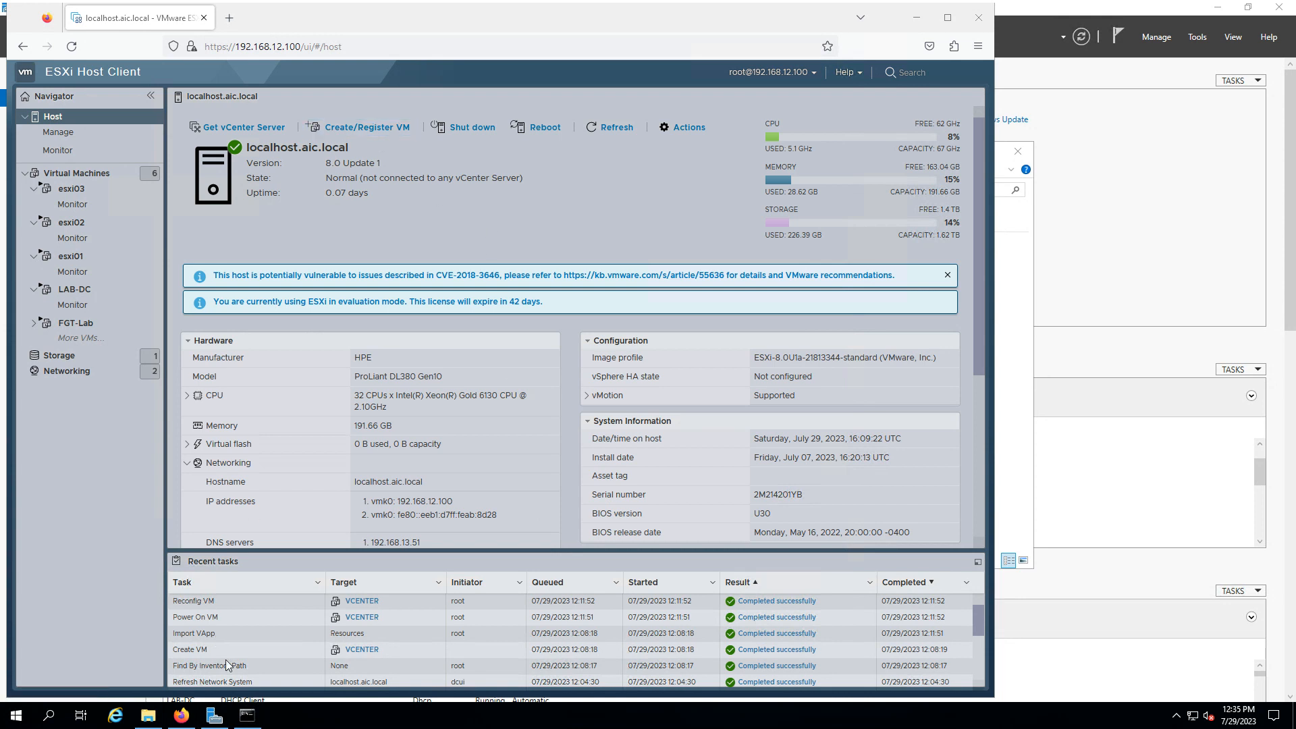
pyautogui.click(229, 18)
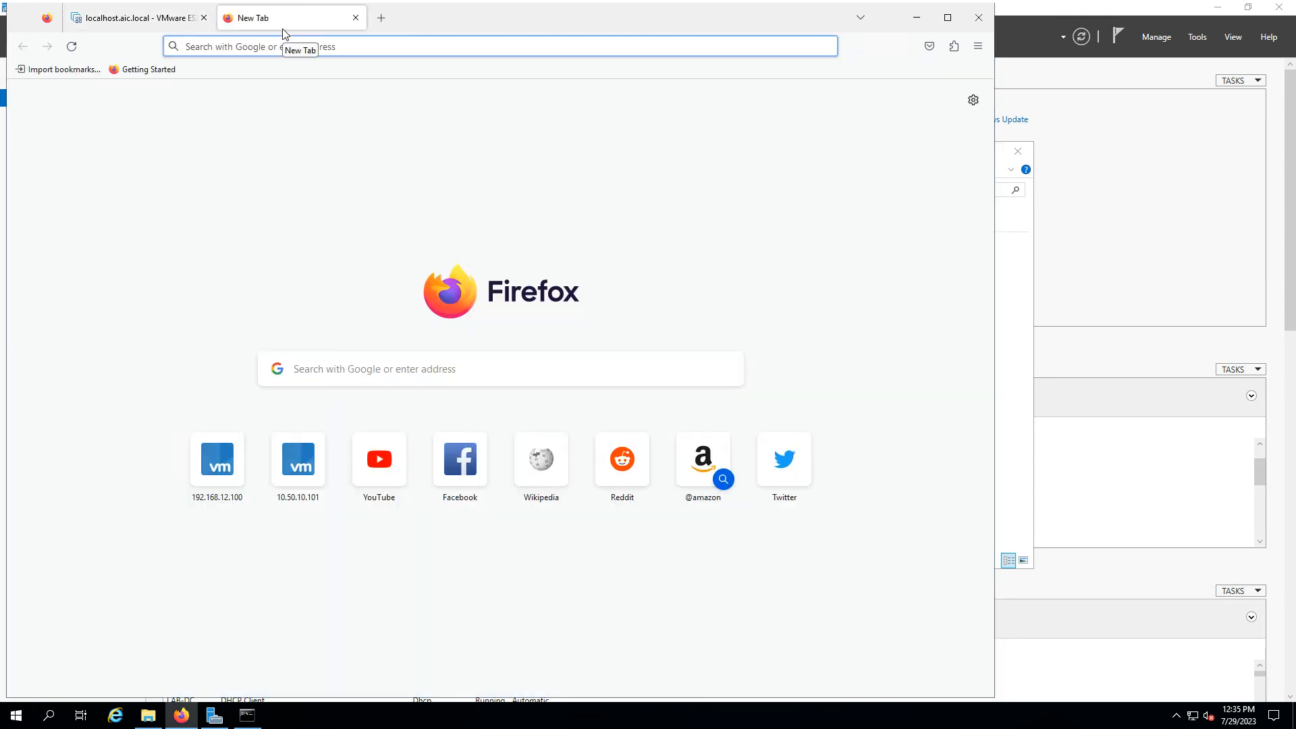
pyautogui.write('https://vcente')
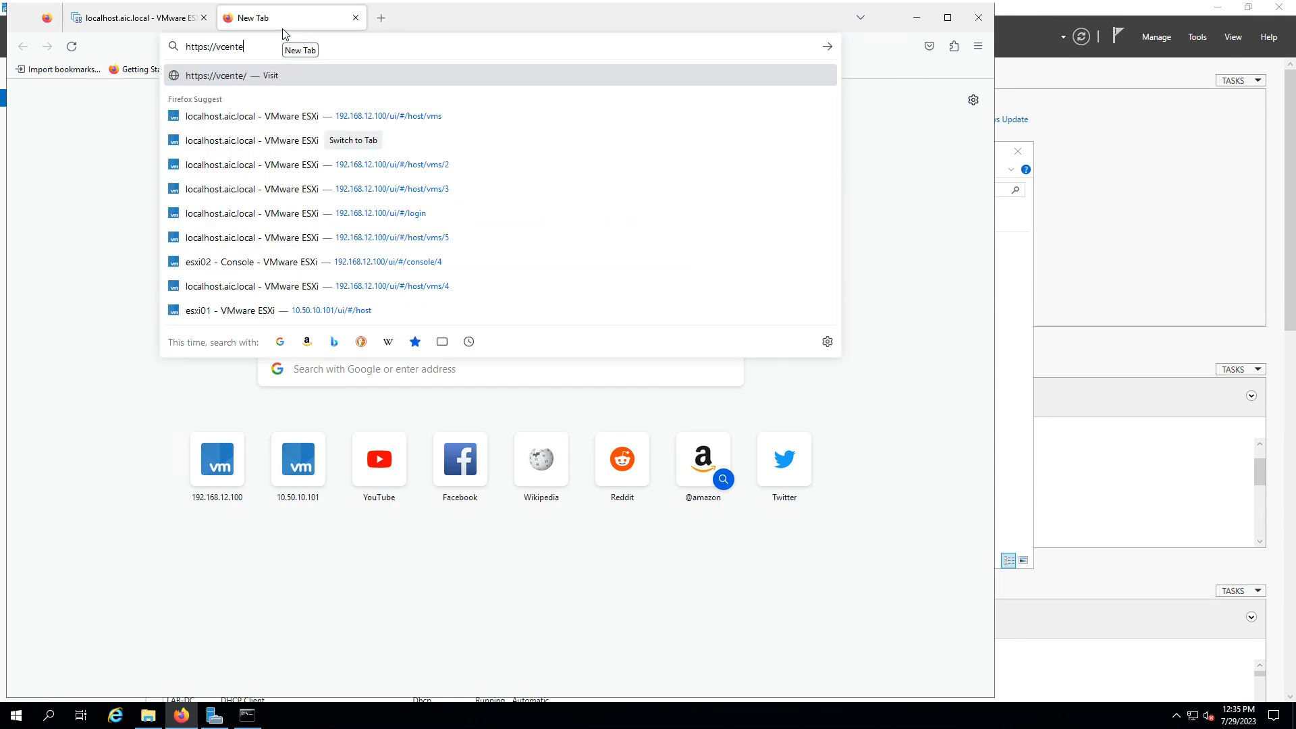
pyautogui.write('r.blue')
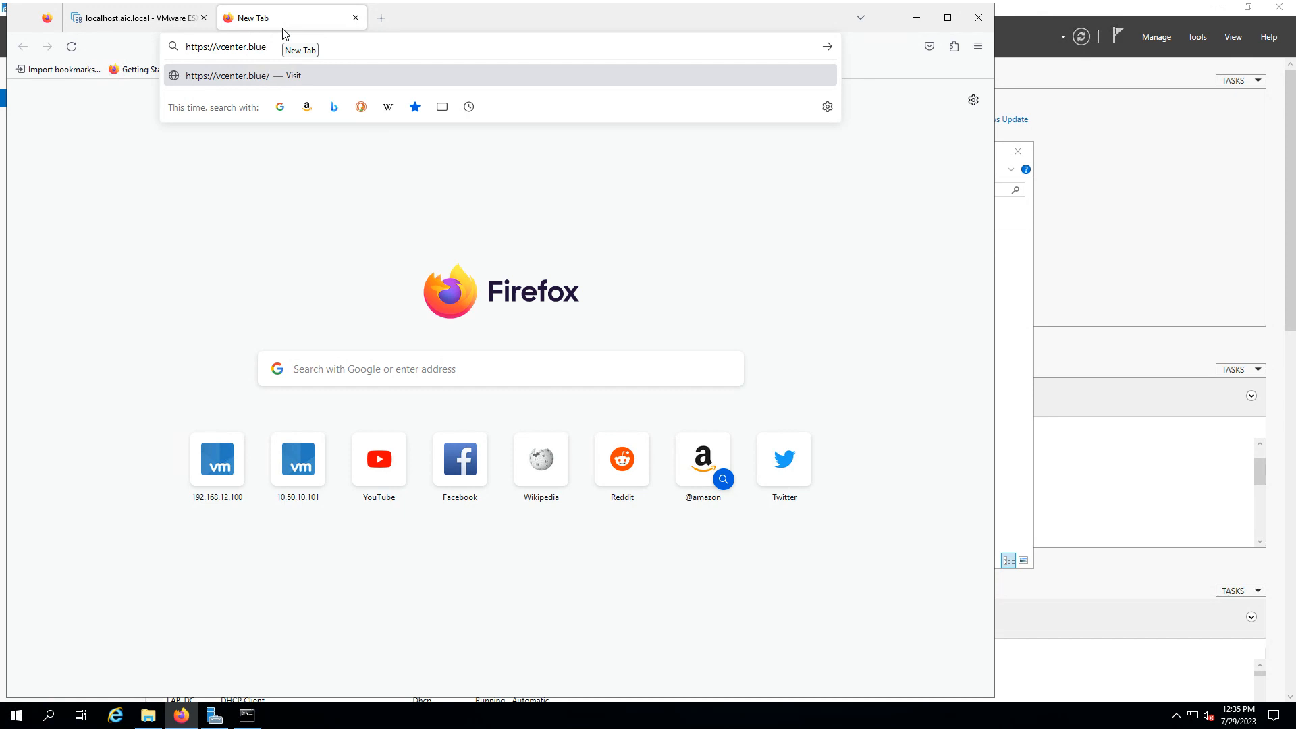
pyautogui.write('ocean.it')
pyautogui.press('Return')
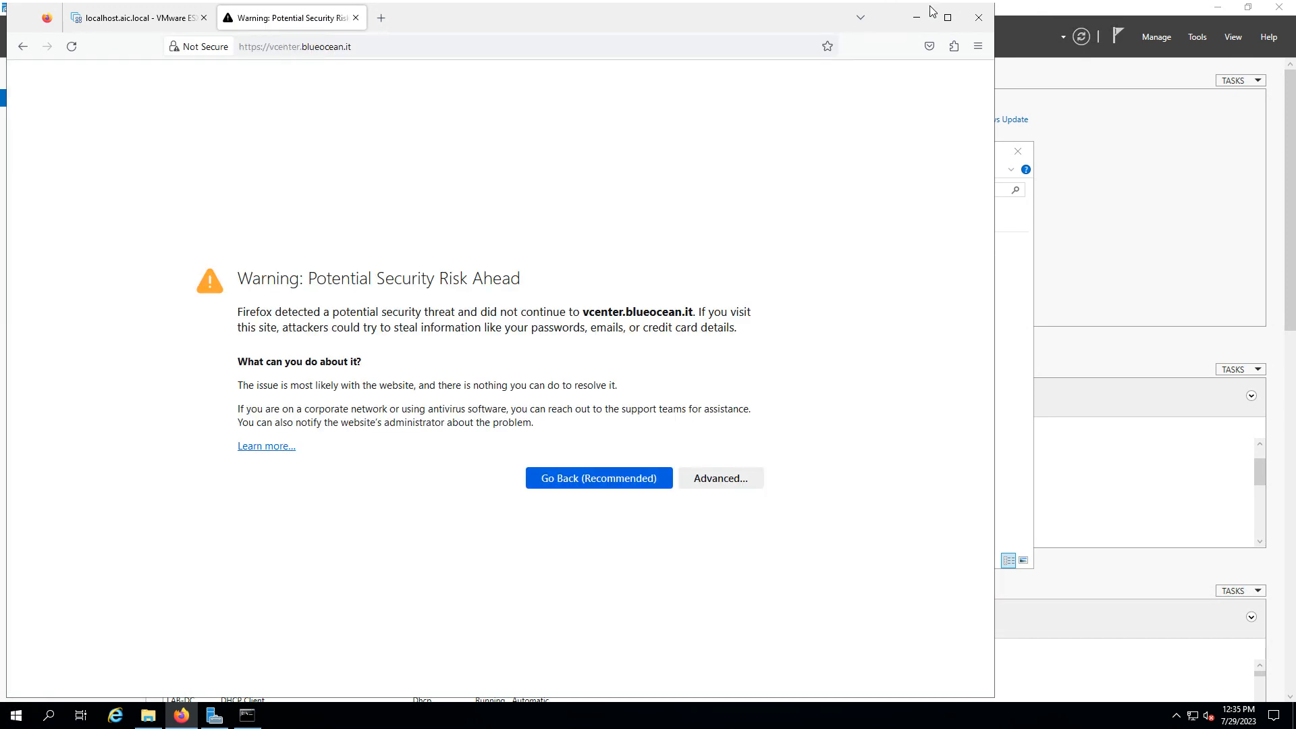
pyautogui.click(948, 17)
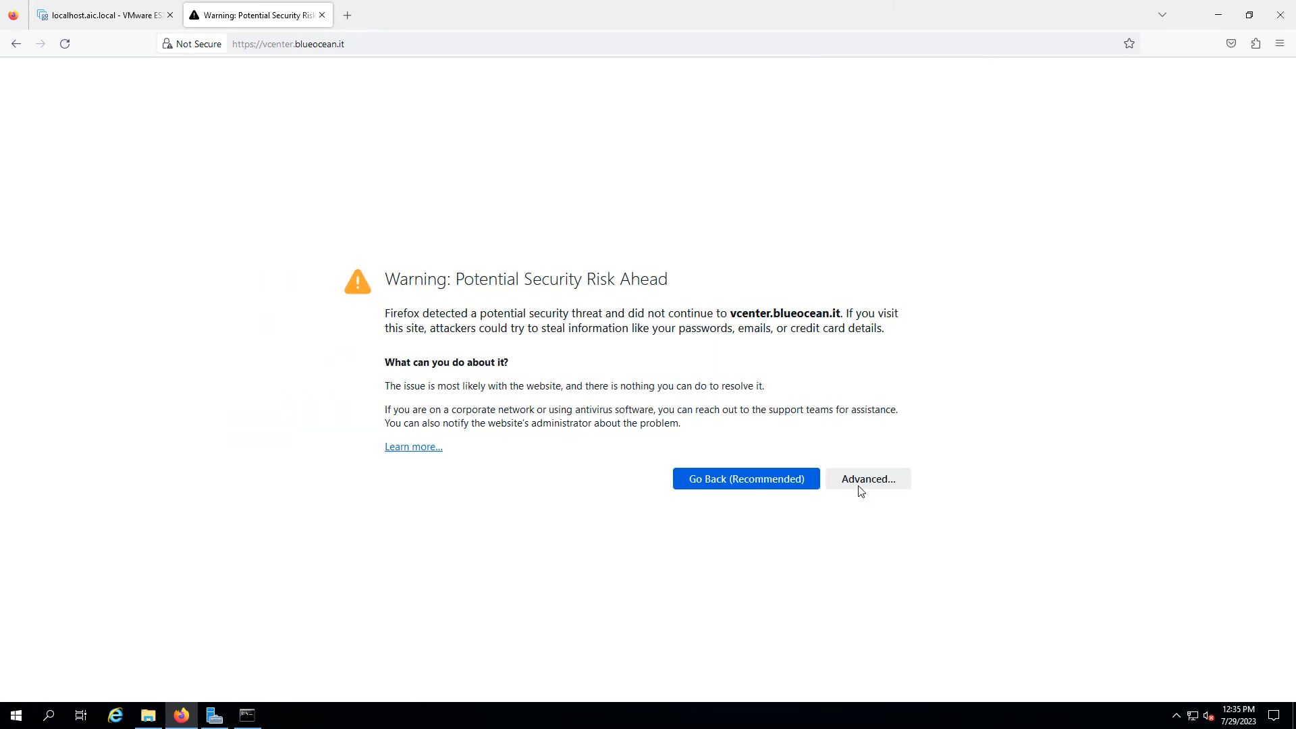
pyautogui.click(859, 487)
pyautogui.scroll(-2, 873, 610)
pyautogui.click(783, 645)
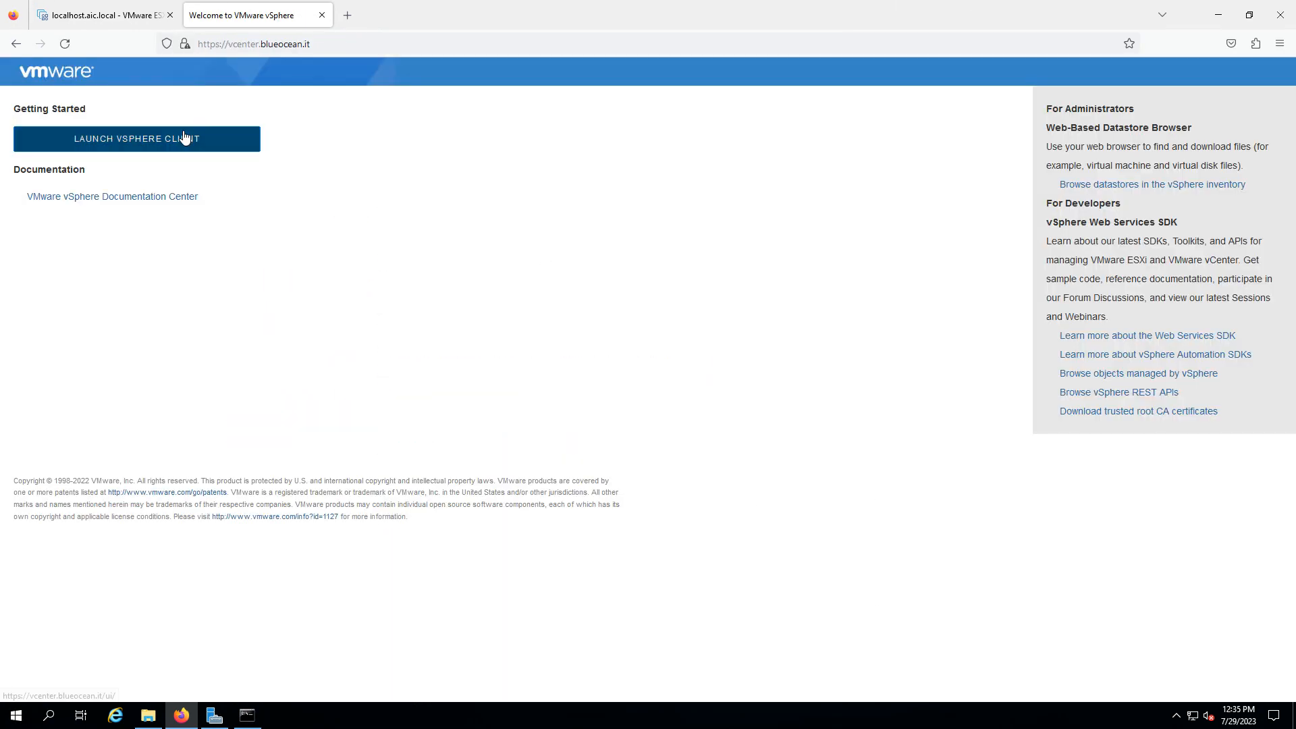
# Launch the vSphere Client and submit the SSO administrator username and password
pyautogui.click(186, 139)
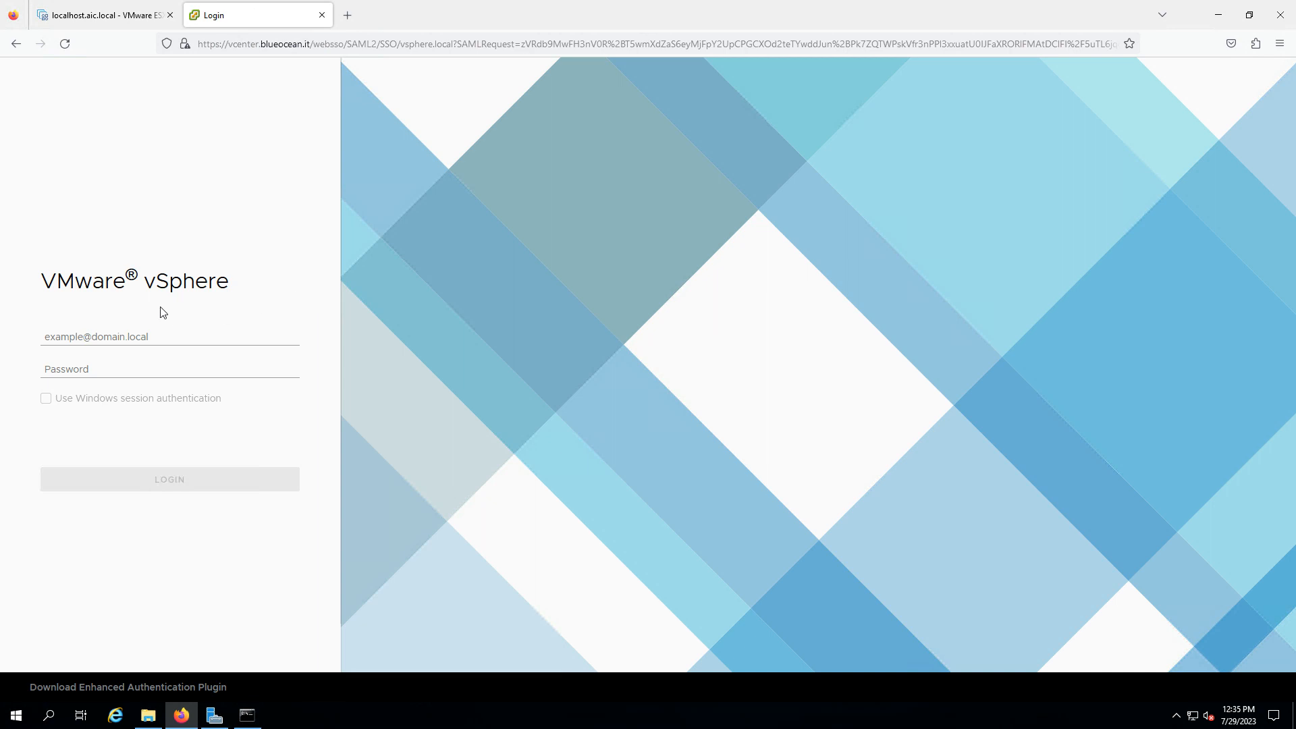
pyautogui.click(149, 337)
pyautogui.write('administator@vsphj')
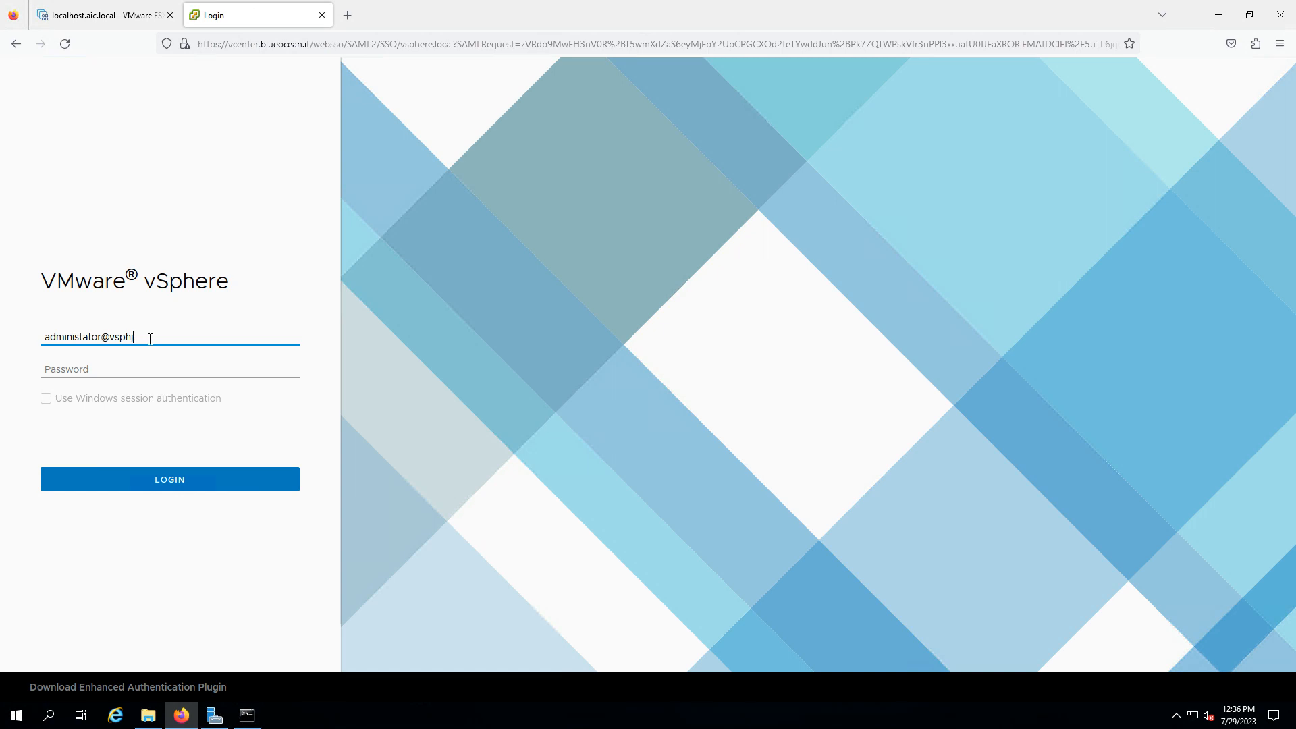
pyautogui.press('BackSpace')
pyautogui.write('ere.local')
pyautogui.press('Tab')
pyautogui.write('******')
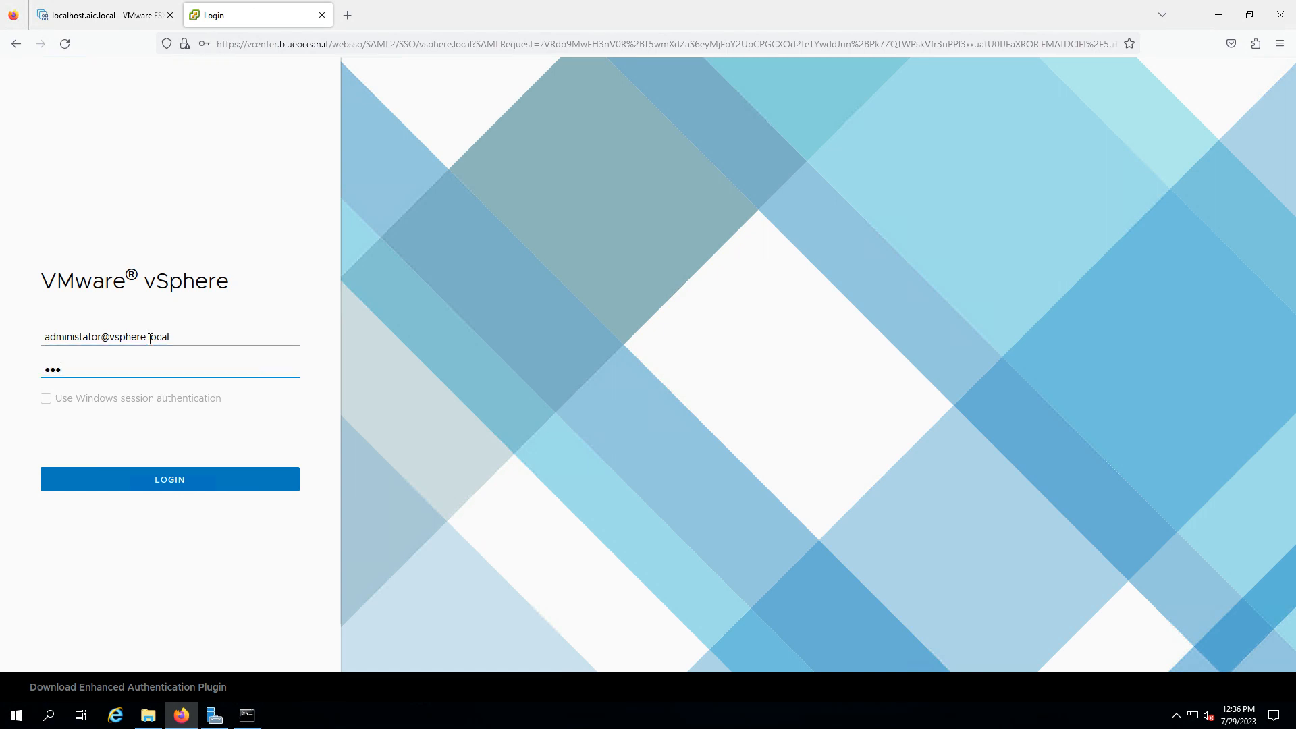
pyautogui.write('**')
pyautogui.press('Return')
# Retype the password after the invalid-credentials error, sign in, and decline saving the login
pyautogui.moveTo(150, 348); pyautogui.dragTo(1, 352)
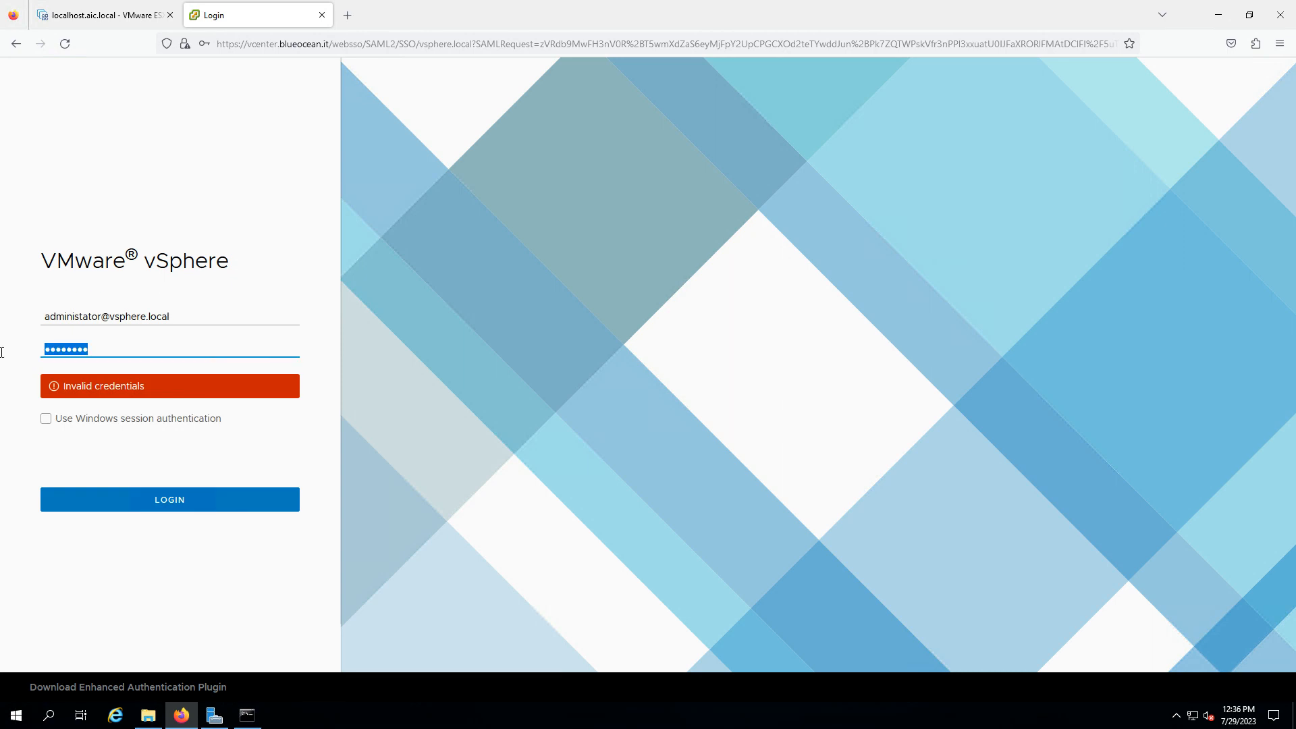
pyautogui.write('********')
pyautogui.press('Return')
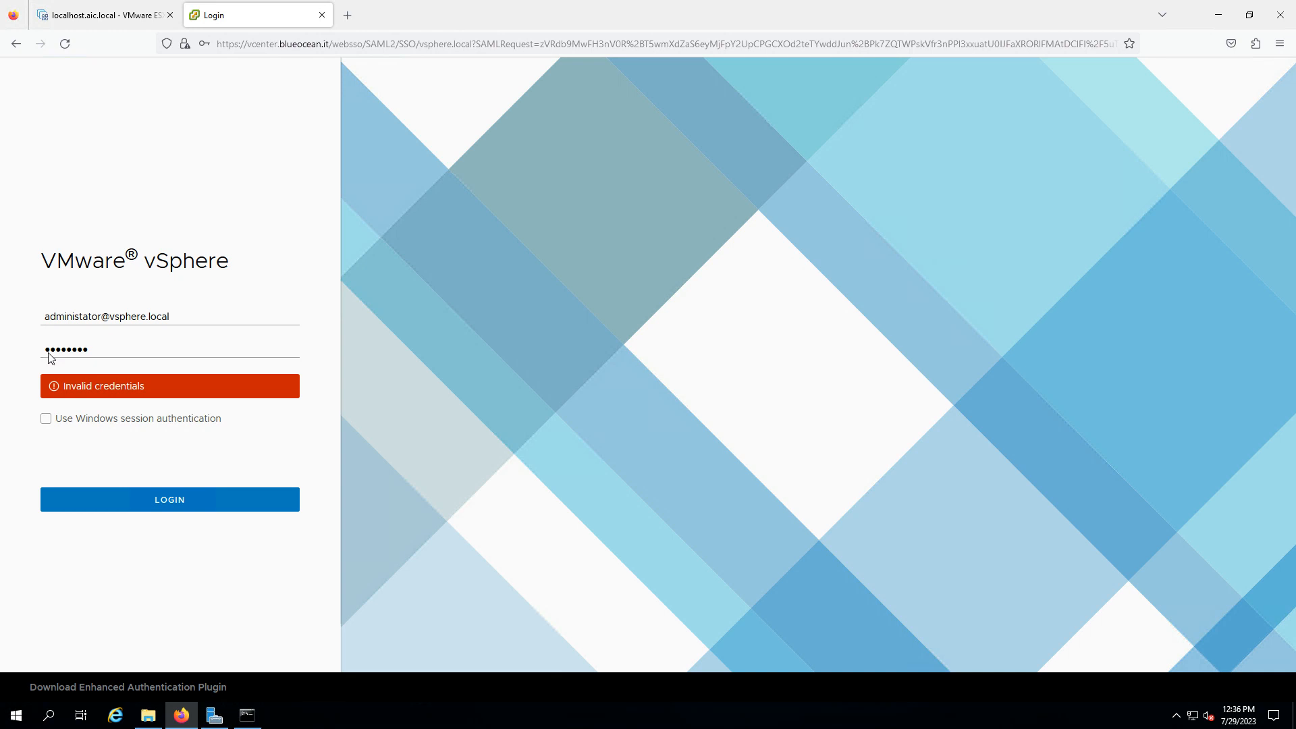
pyautogui.click(86, 316)
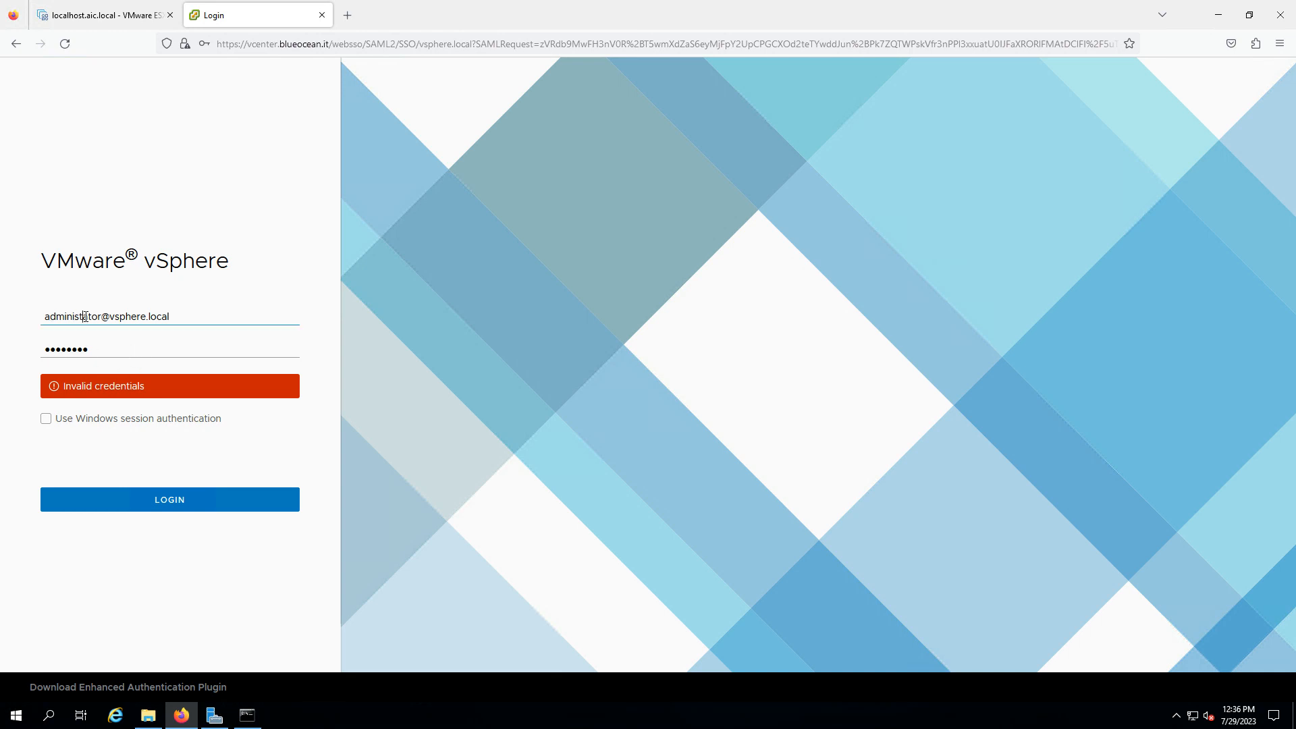
pyautogui.click(211, 506)
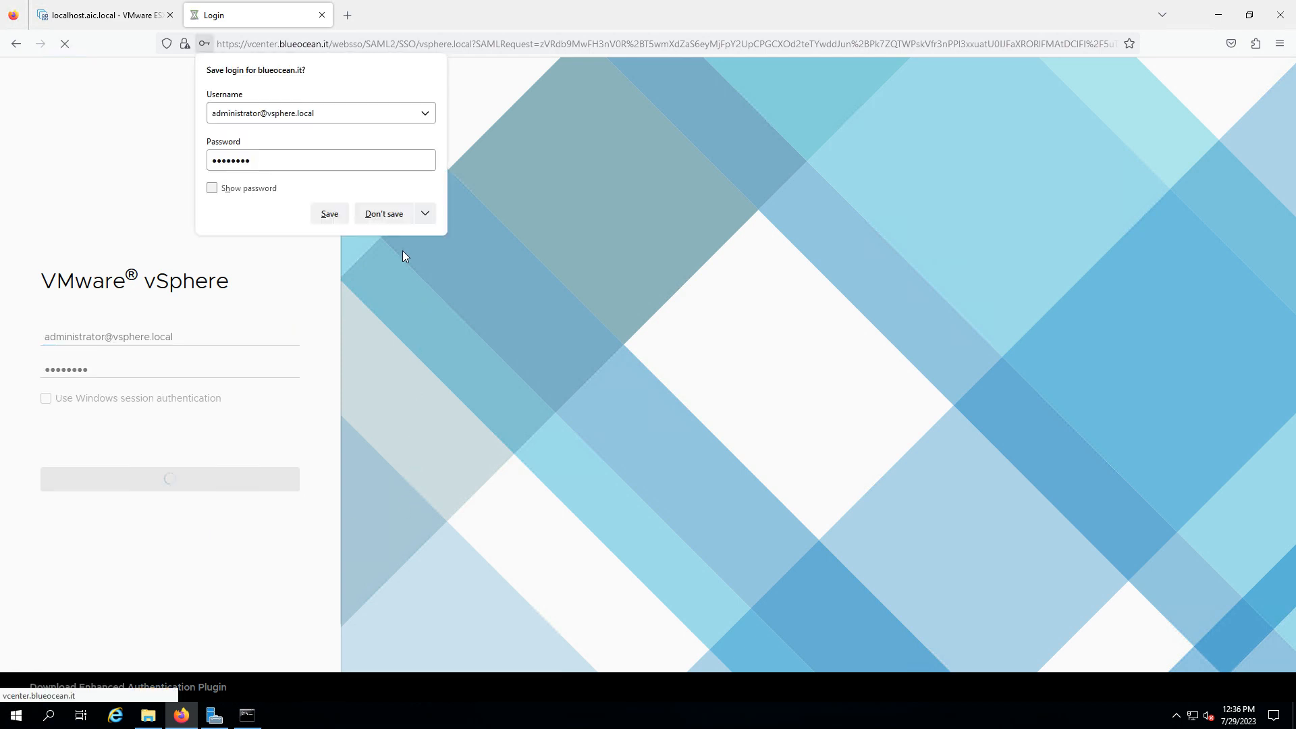
pyautogui.click(384, 213)
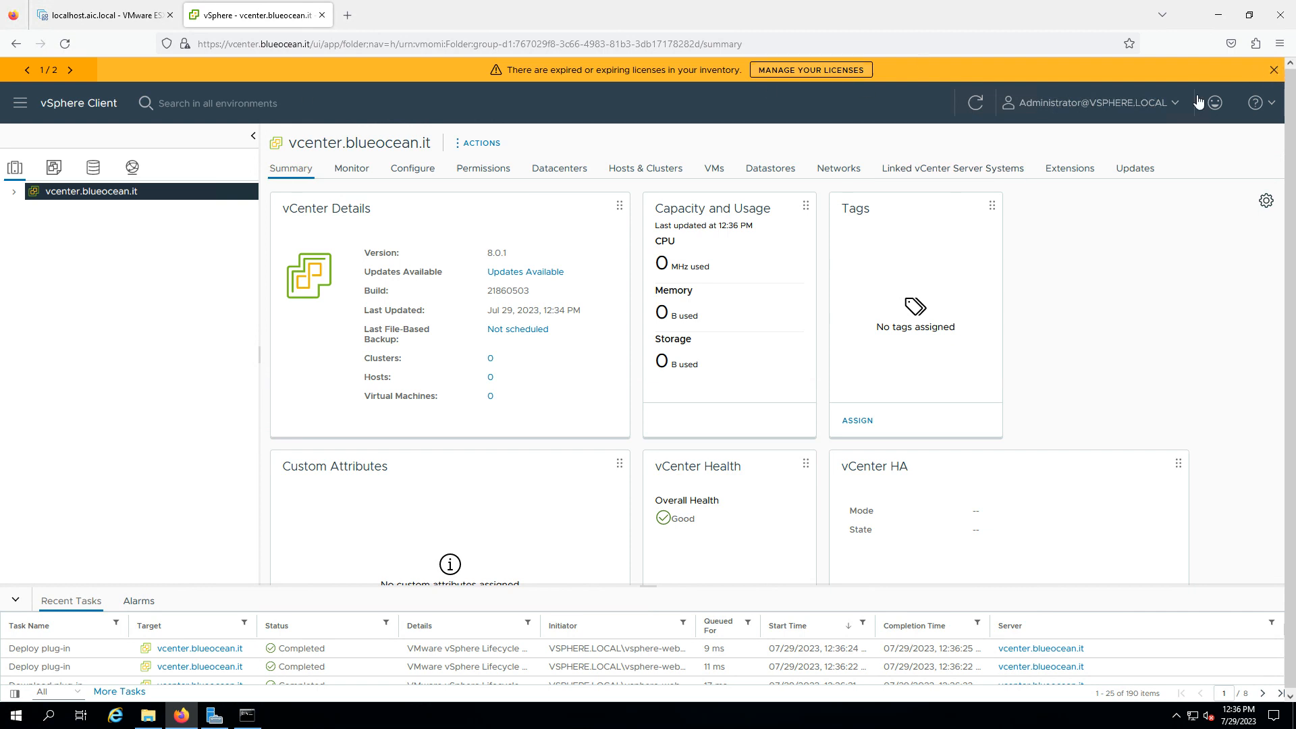
# Dismiss the expired-licence banner and review the Monitor, Configure, Permissions, Hosts, VMs and Datastores tabs
pyautogui.click(1274, 71)
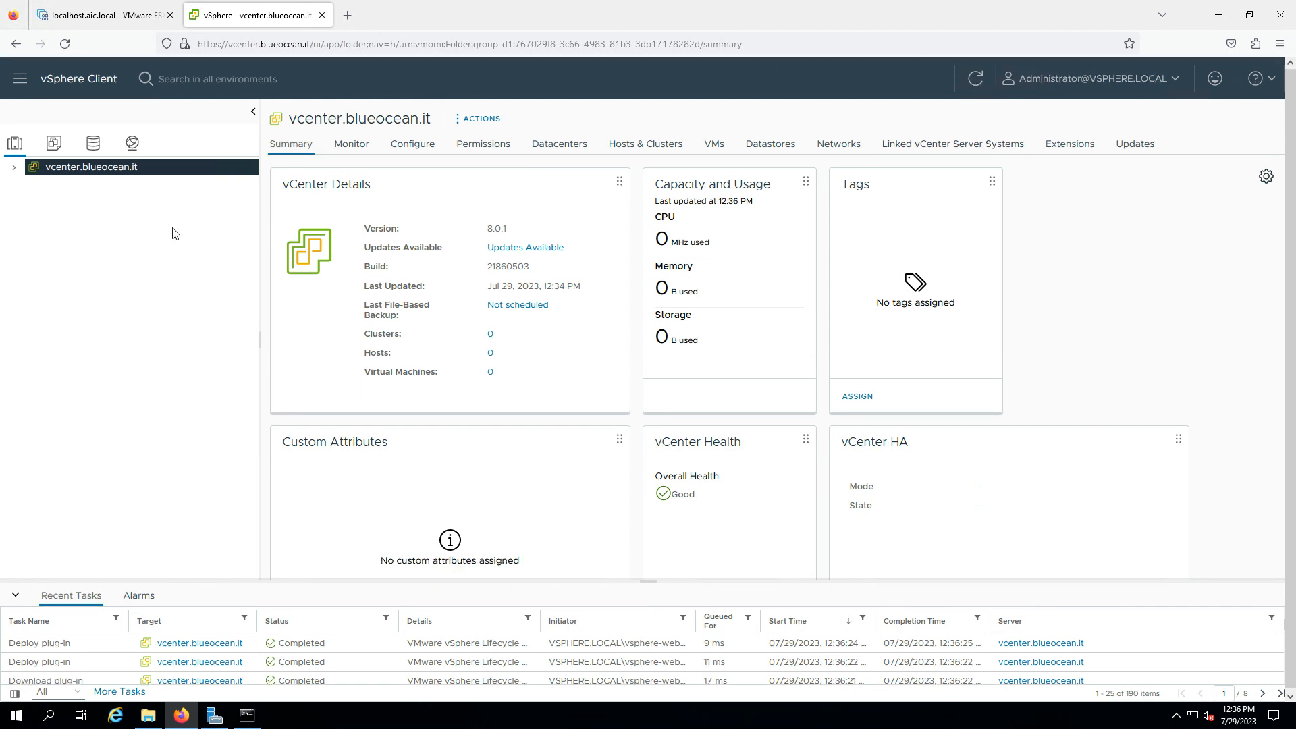
pyautogui.click(14, 167)
pyautogui.click(355, 153)
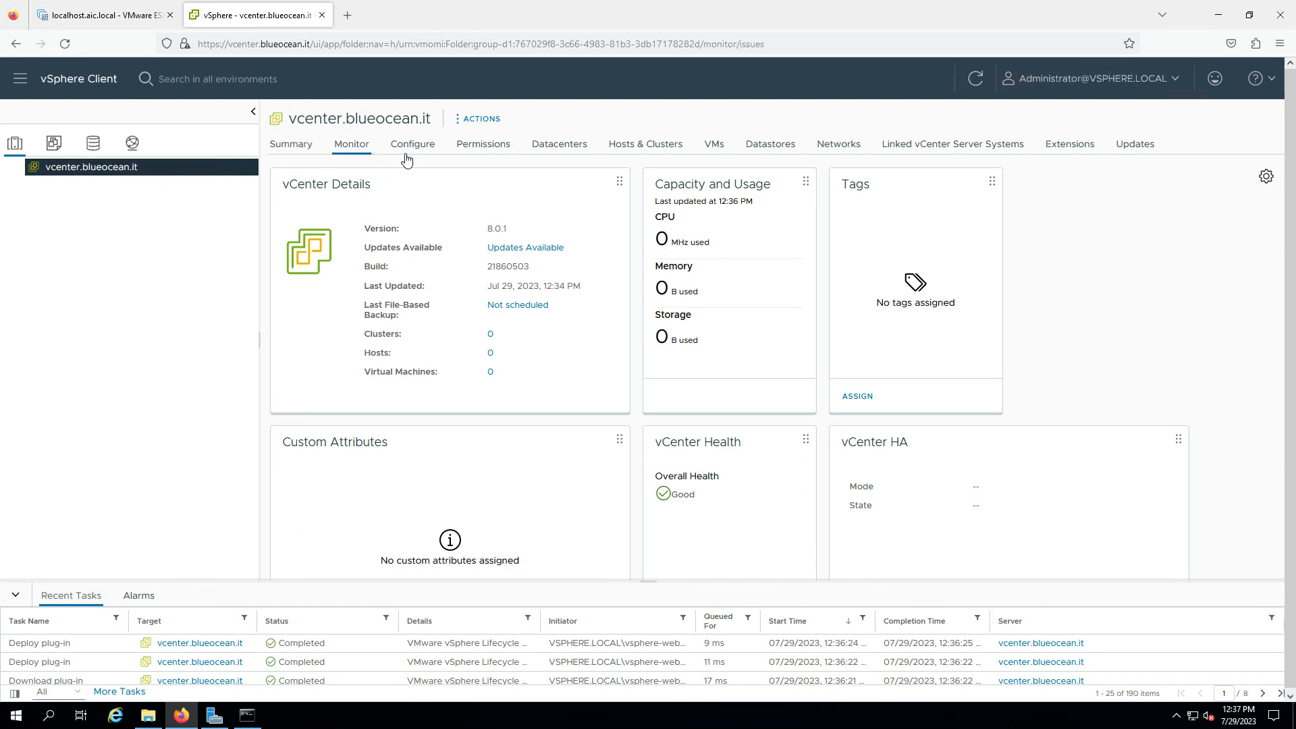
pyautogui.click(414, 147)
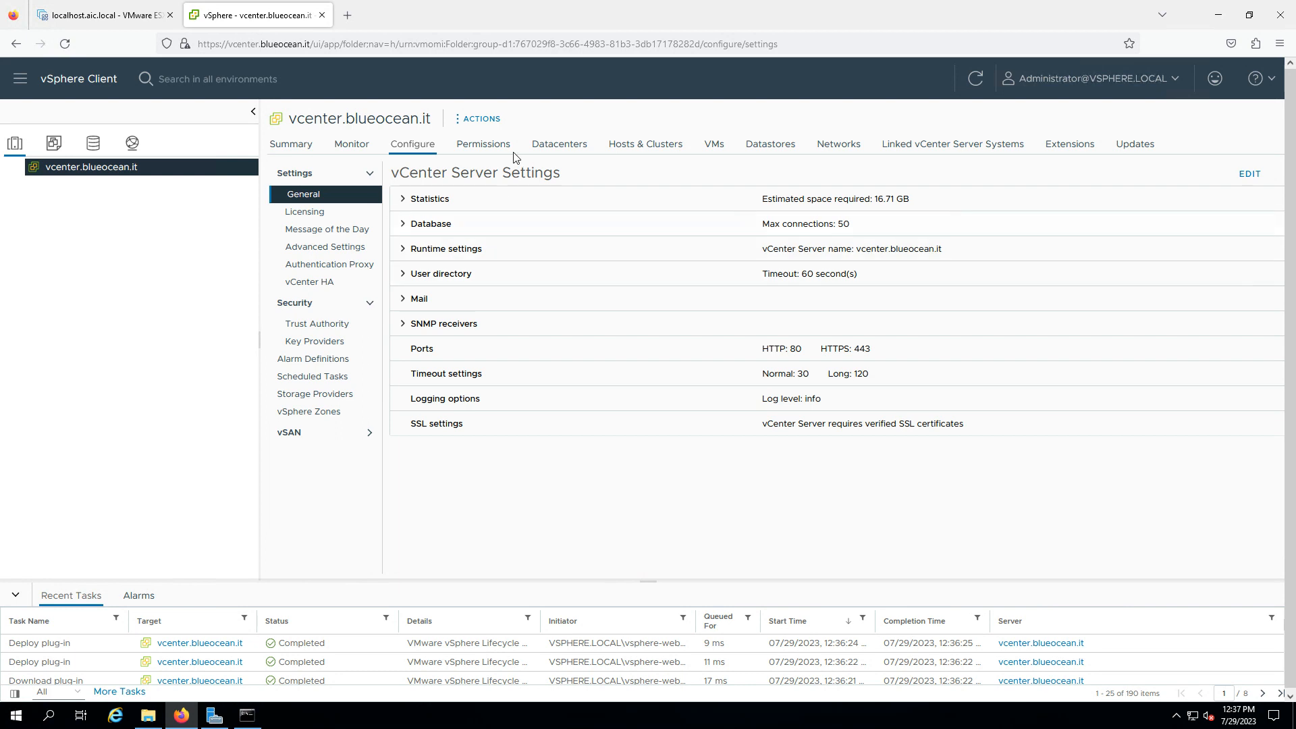
pyautogui.click(492, 149)
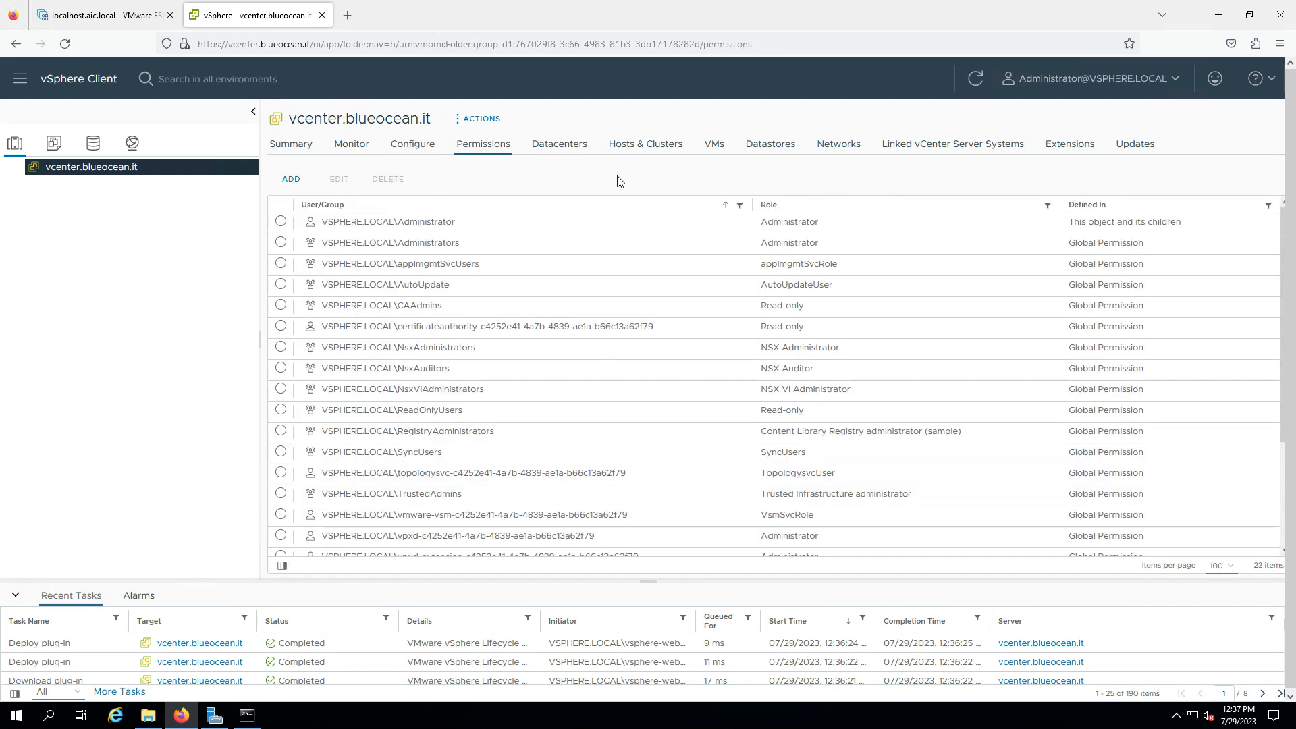
pyautogui.click(653, 151)
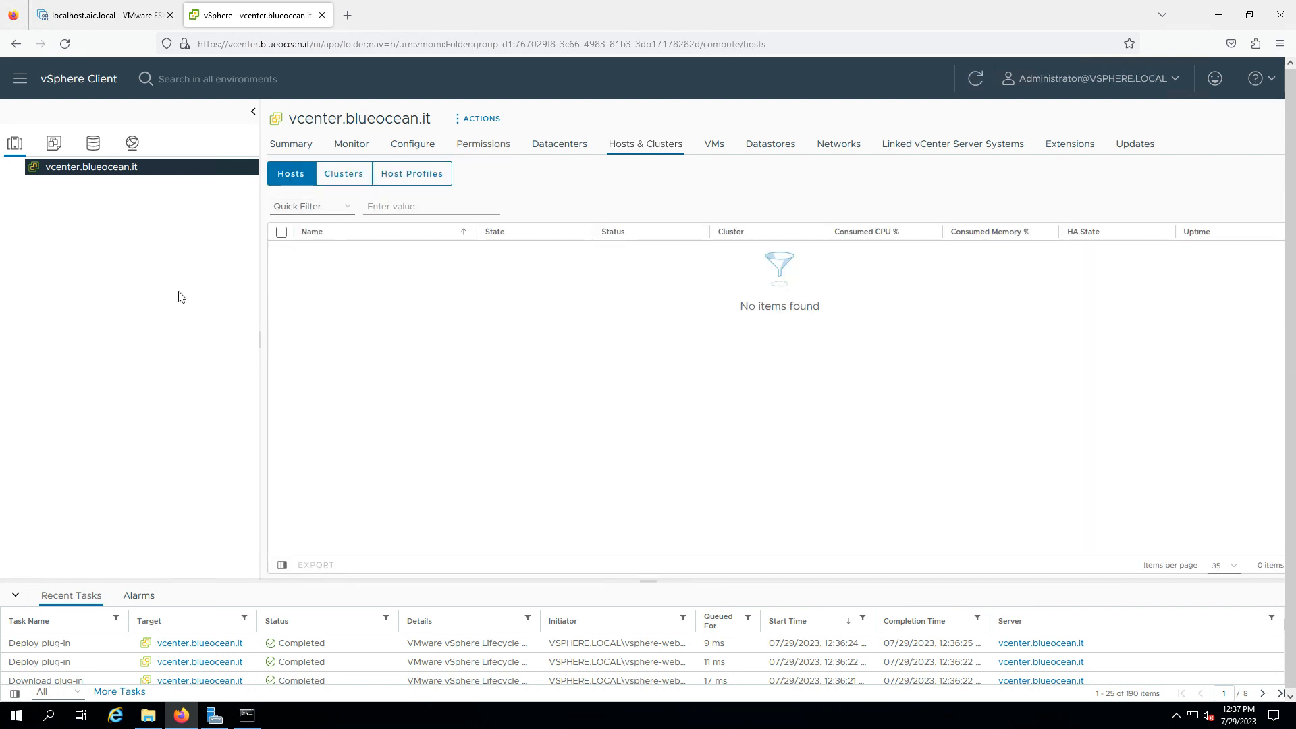
pyautogui.click(714, 149)
pyautogui.click(781, 148)
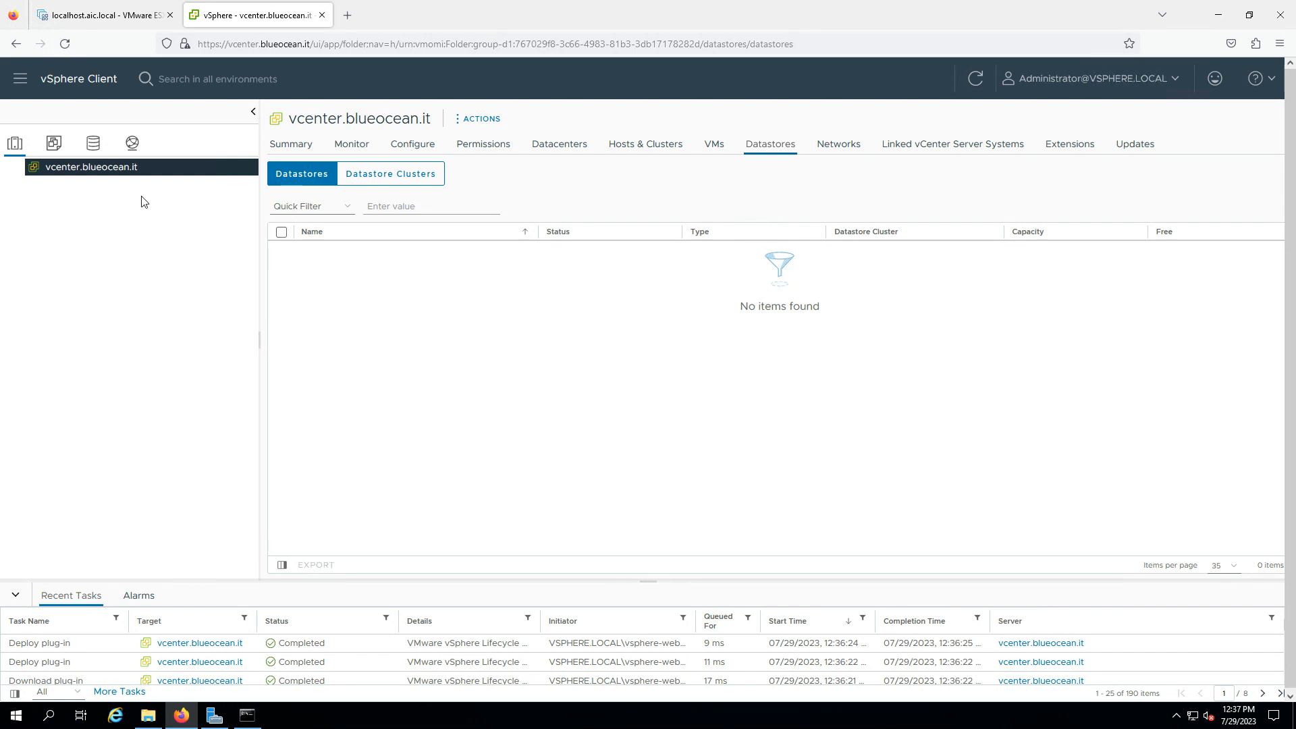
# Return to the vCenter summary page and collapse the Recent Tasks panel
pyautogui.rightClick(113, 174)
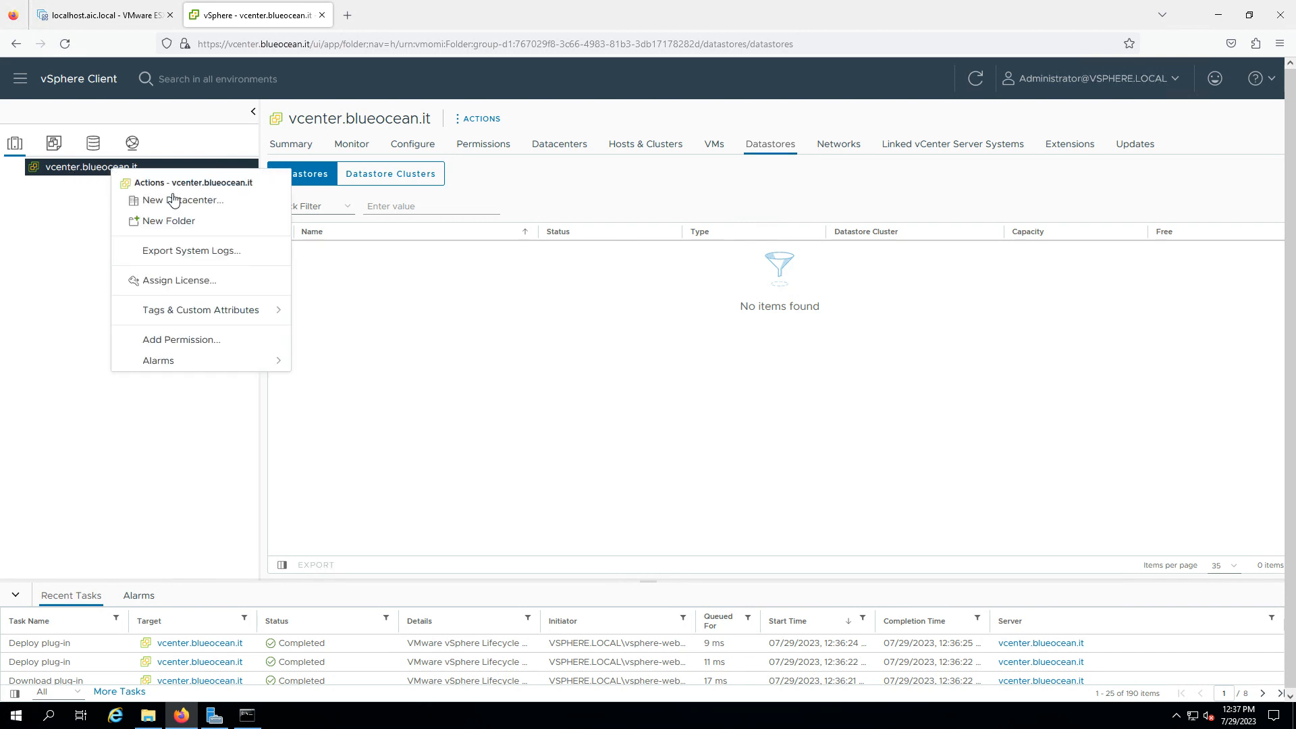
pyautogui.click(294, 145)
pyautogui.scroll(-3, 969, 434)
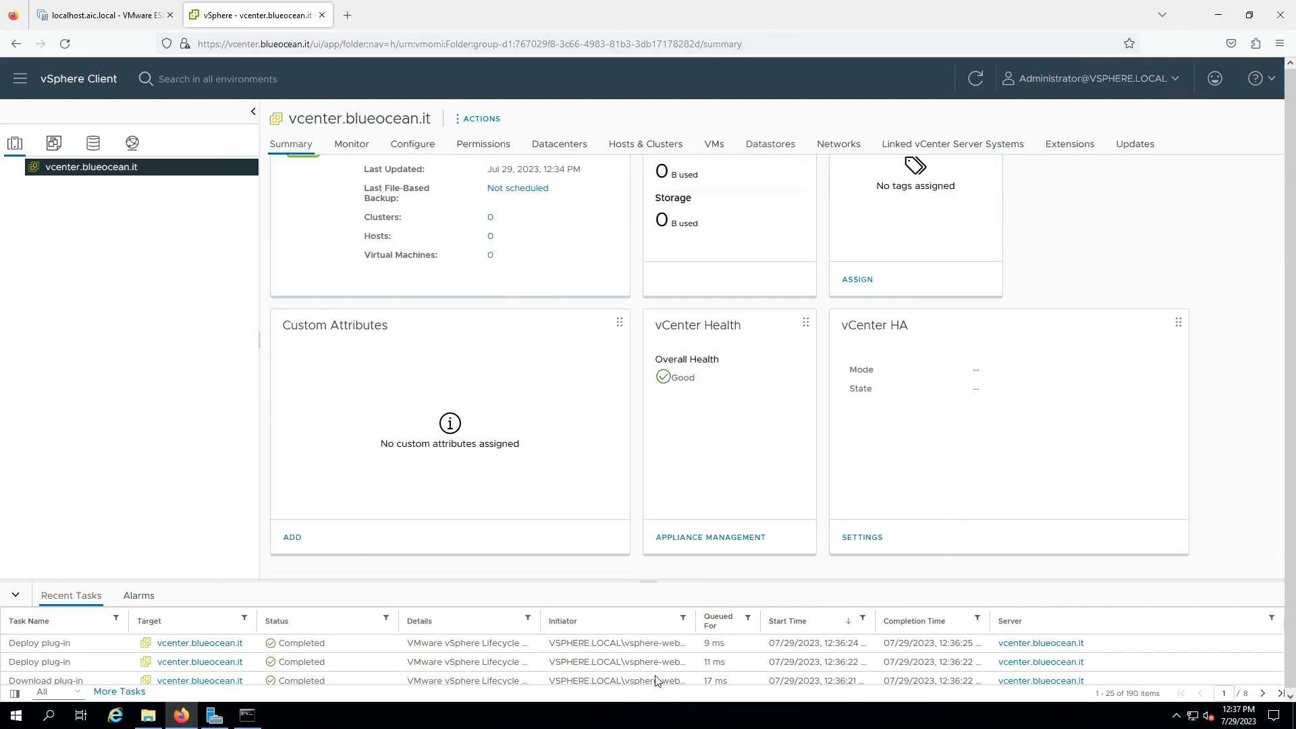
pyautogui.click(15, 597)
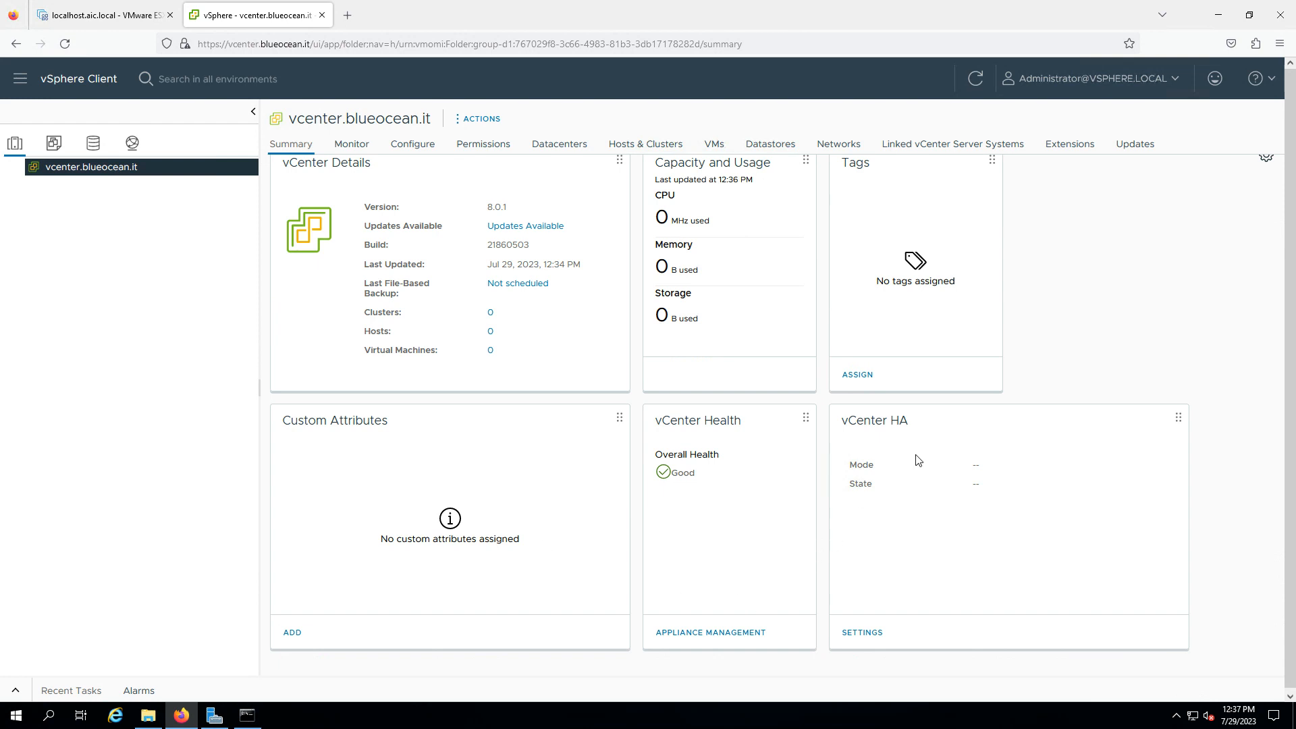
pyautogui.scroll(1, 1215, 246)
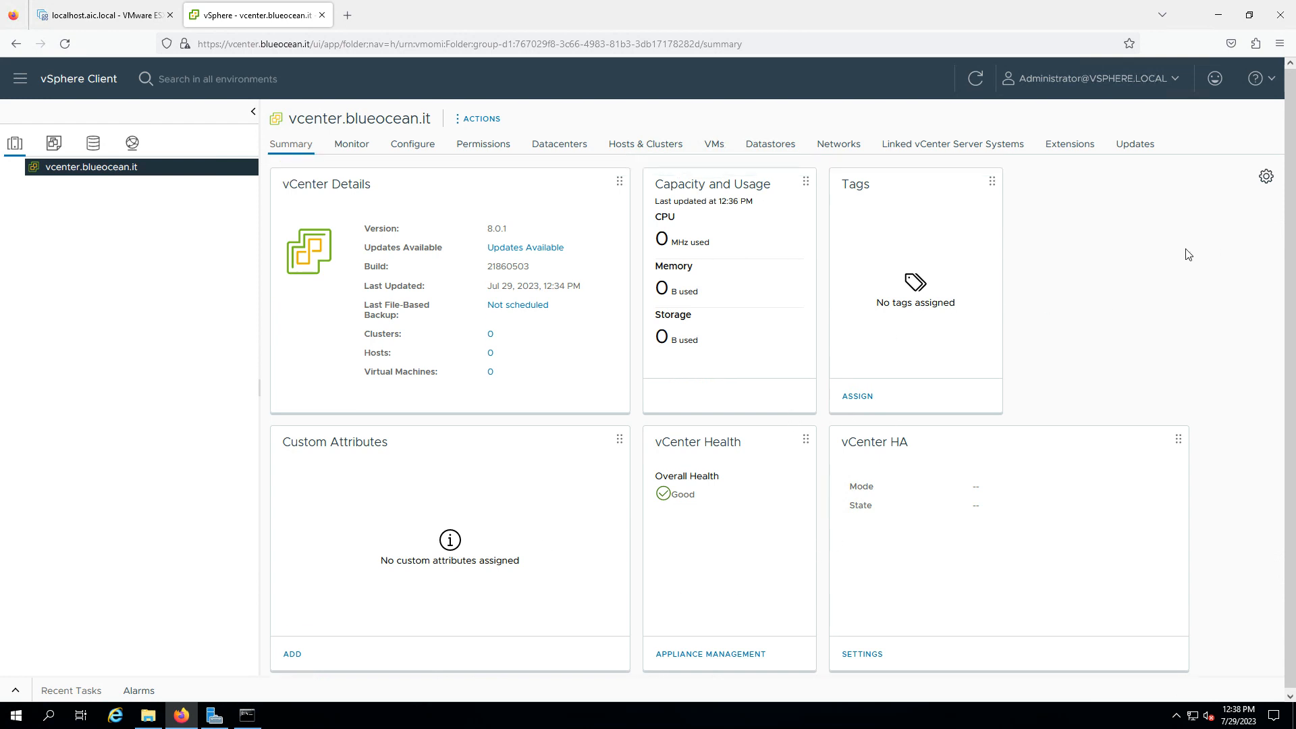
pyautogui.scroll(-1, 1191, 378)
pyautogui.scroll(1, 1191, 379)
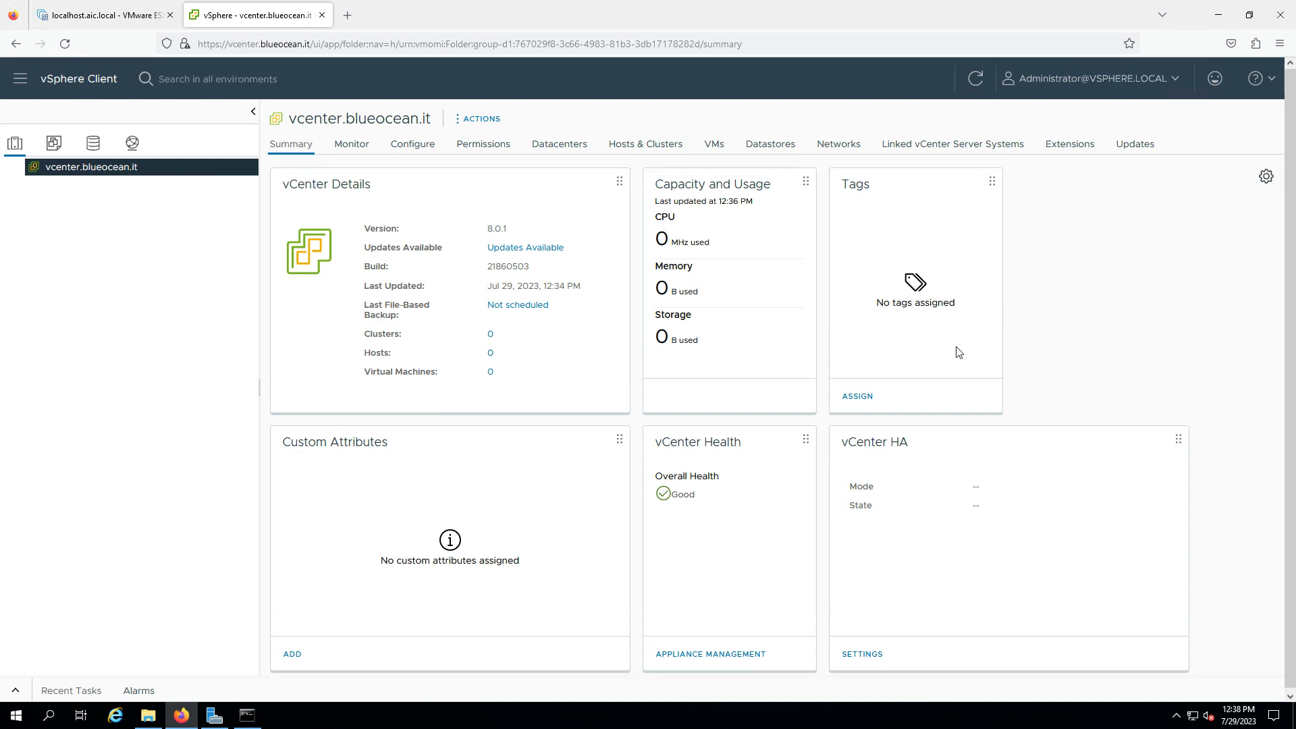
# Create a new datacenter under vcenter.blueocean.it named BlueOcean Datacenter
pyautogui.rightClick(77, 174)
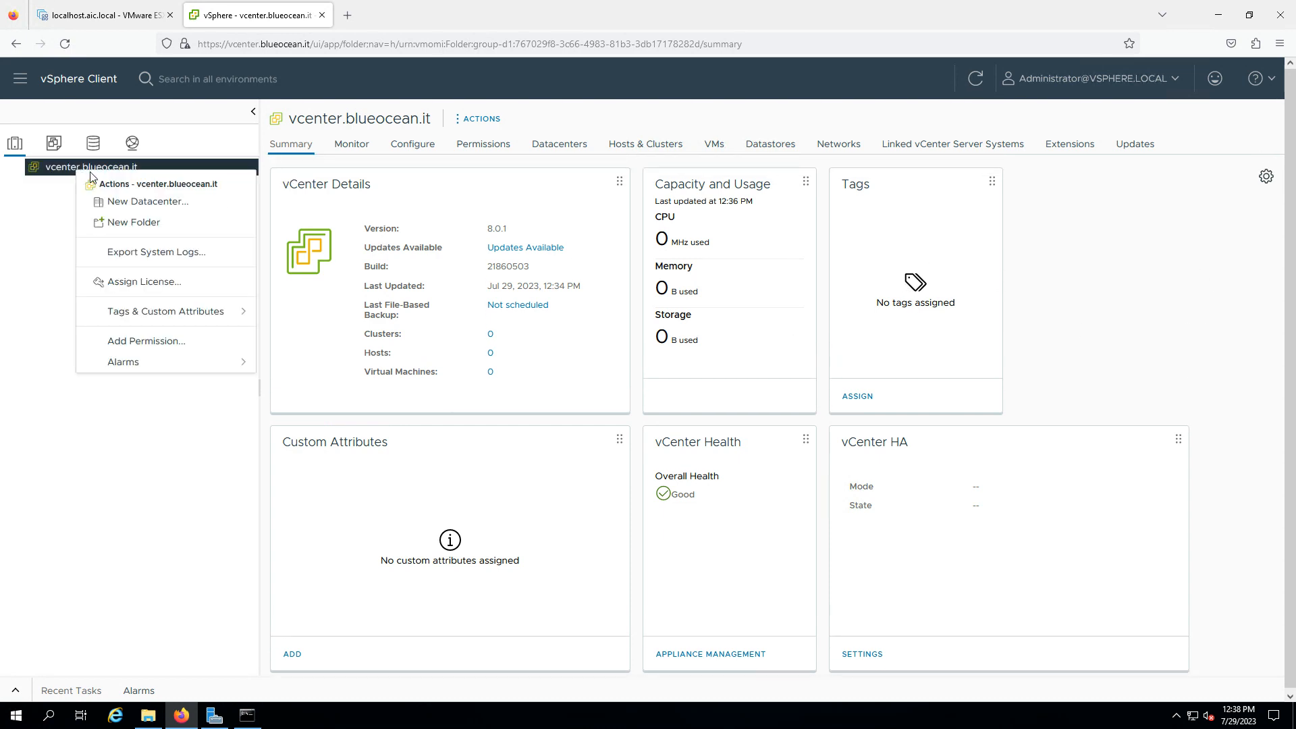
pyautogui.click(133, 208)
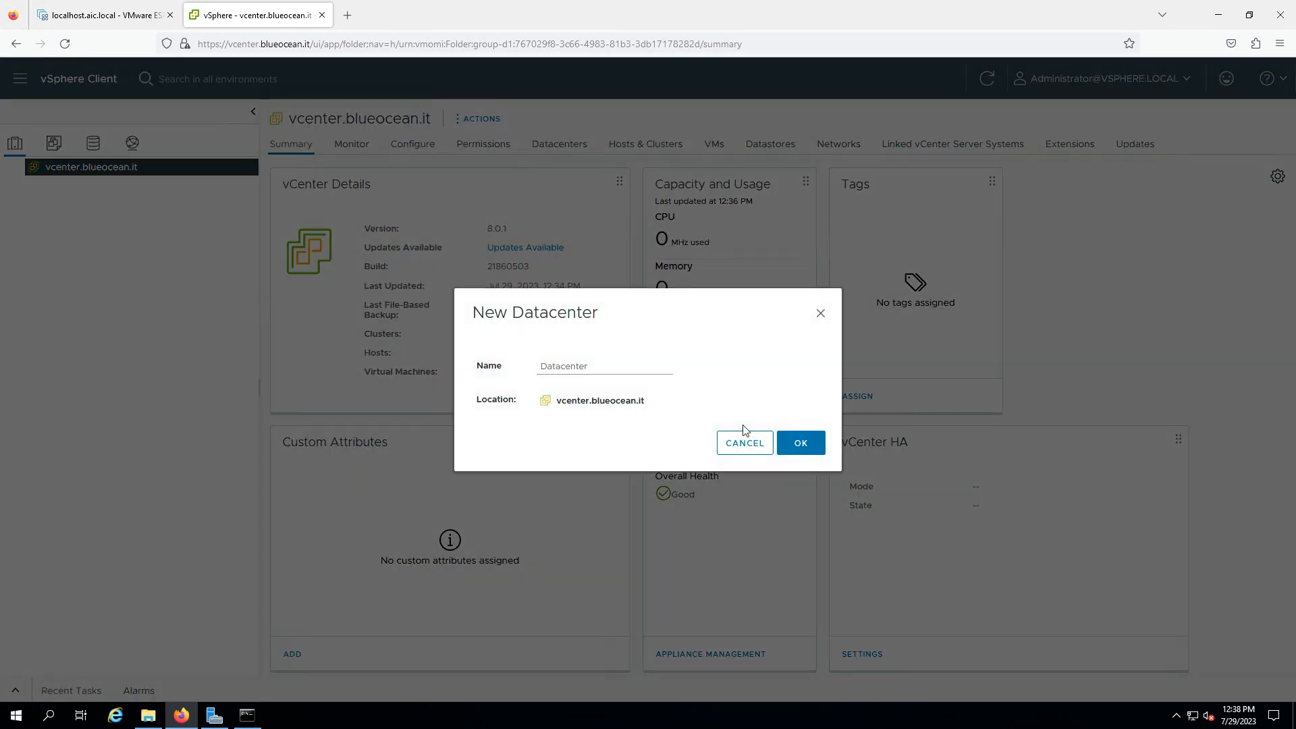
pyautogui.doubleClick(598, 365)
pyautogui.press('BackSpace')
pyautogui.write('Bleu')
pyautogui.press('BackSpace')
pyautogui.press('BackSpace')
pyautogui.write('ueOcean')
pyautogui.click(796, 443)
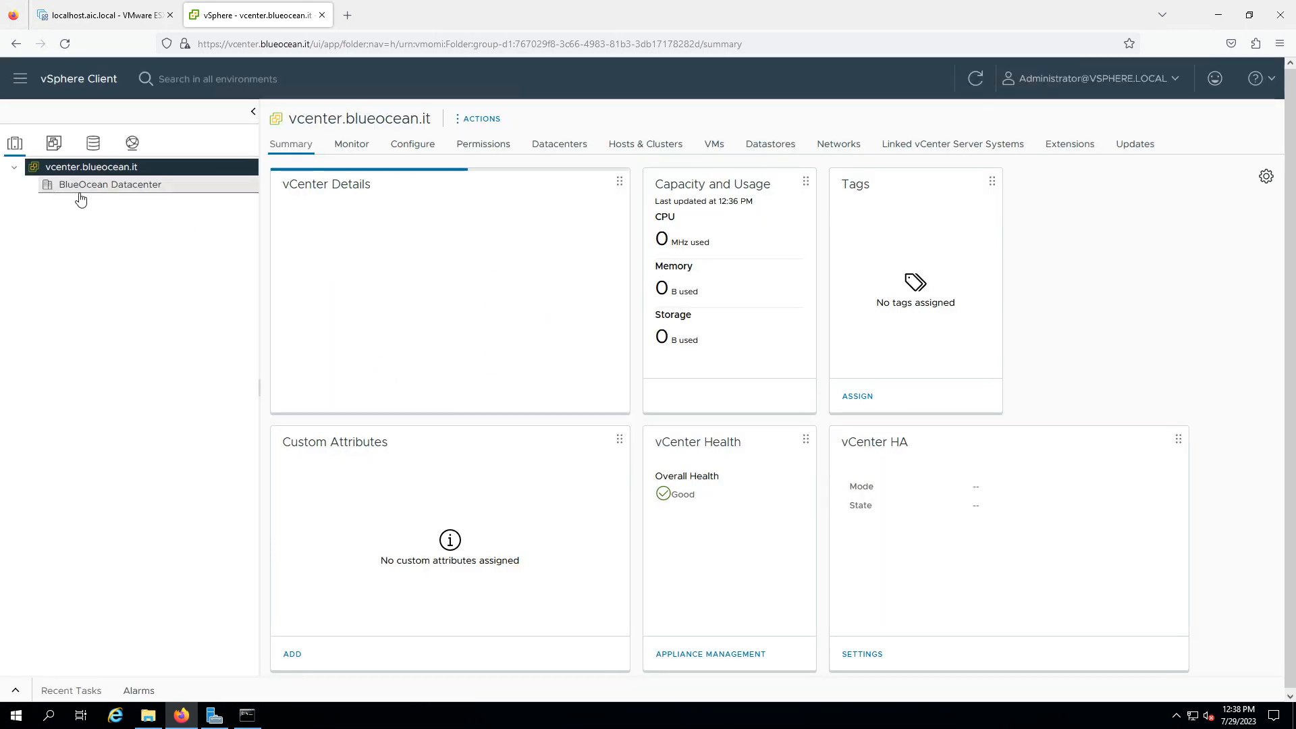
# Start adding host esxi01.blueocean.it to BlueOcean Datacenter
pyautogui.rightClick(138, 189)
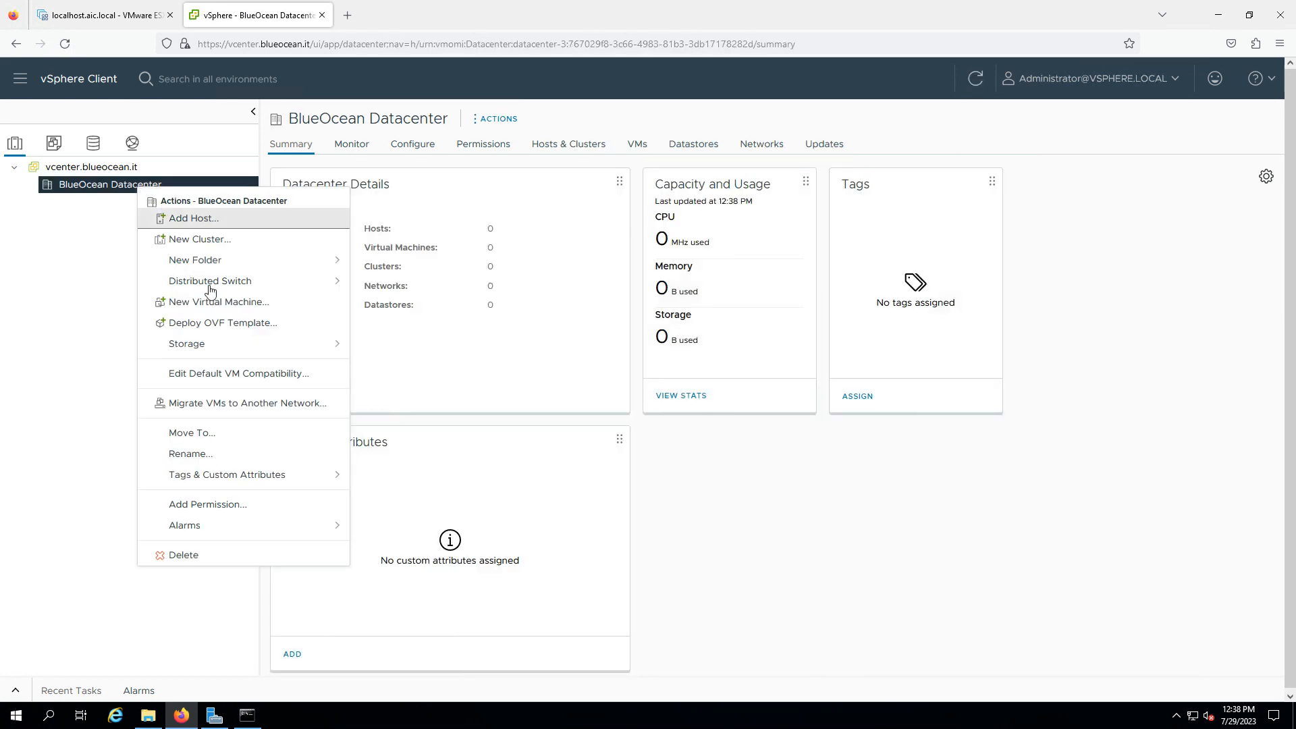
pyautogui.click(273, 219)
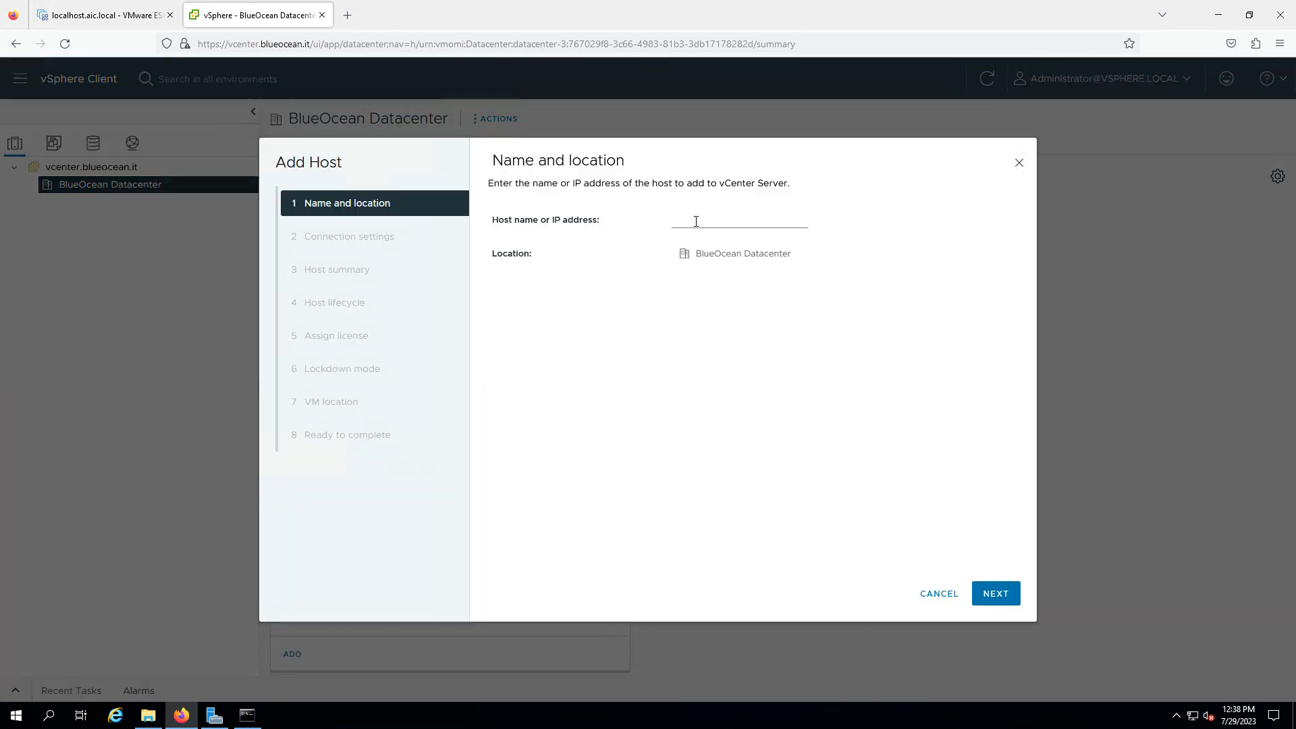
pyautogui.click(695, 221)
pyautogui.write('esxi01.blueocean.it')
pyautogui.click(987, 596)
# Enter the root user and its password as the host's connection credentials
pyautogui.click(675, 225)
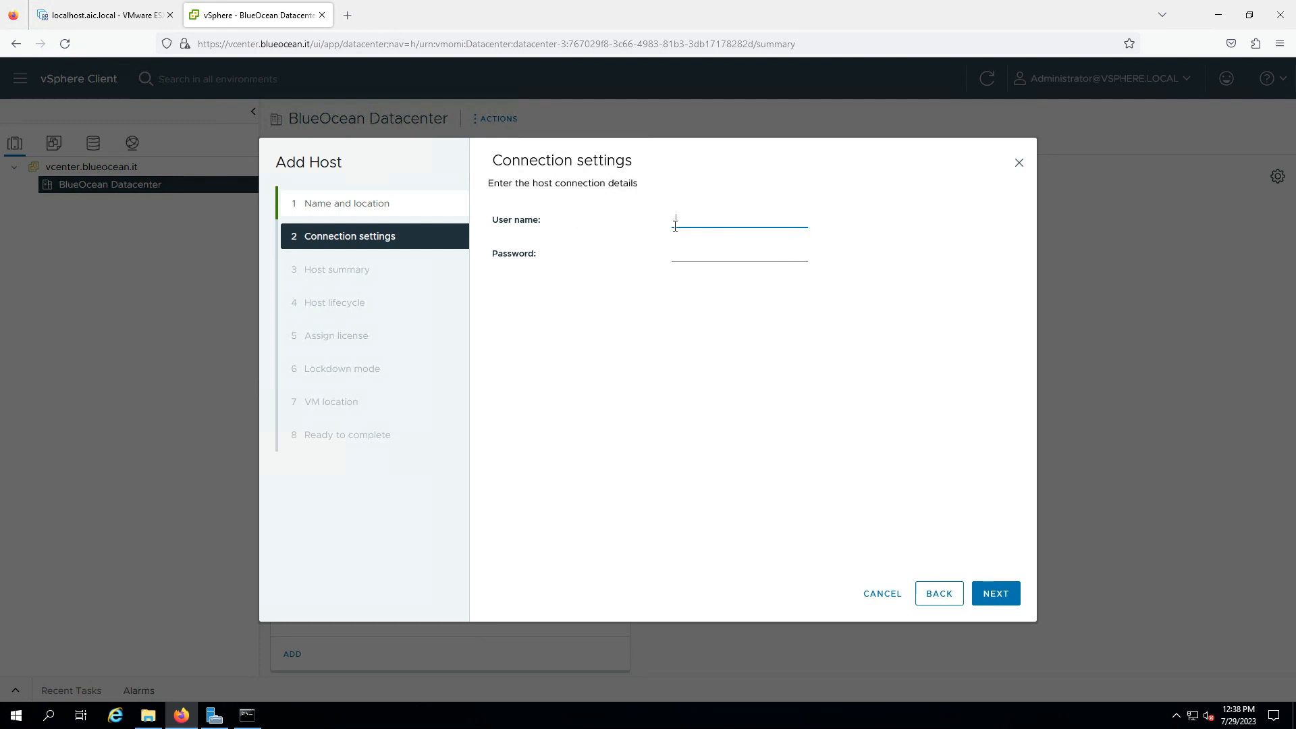
pyautogui.write('root')
pyautogui.press('Tab')
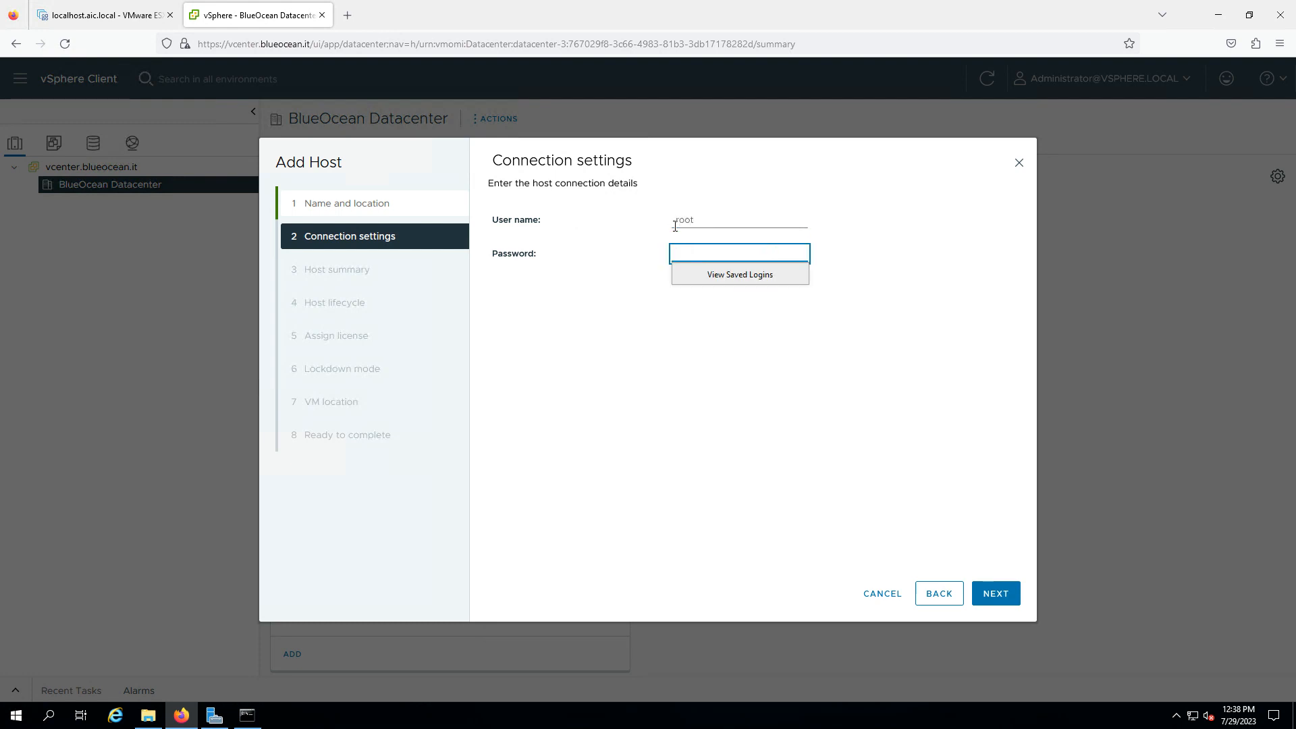
pyautogui.write('VMware1!')
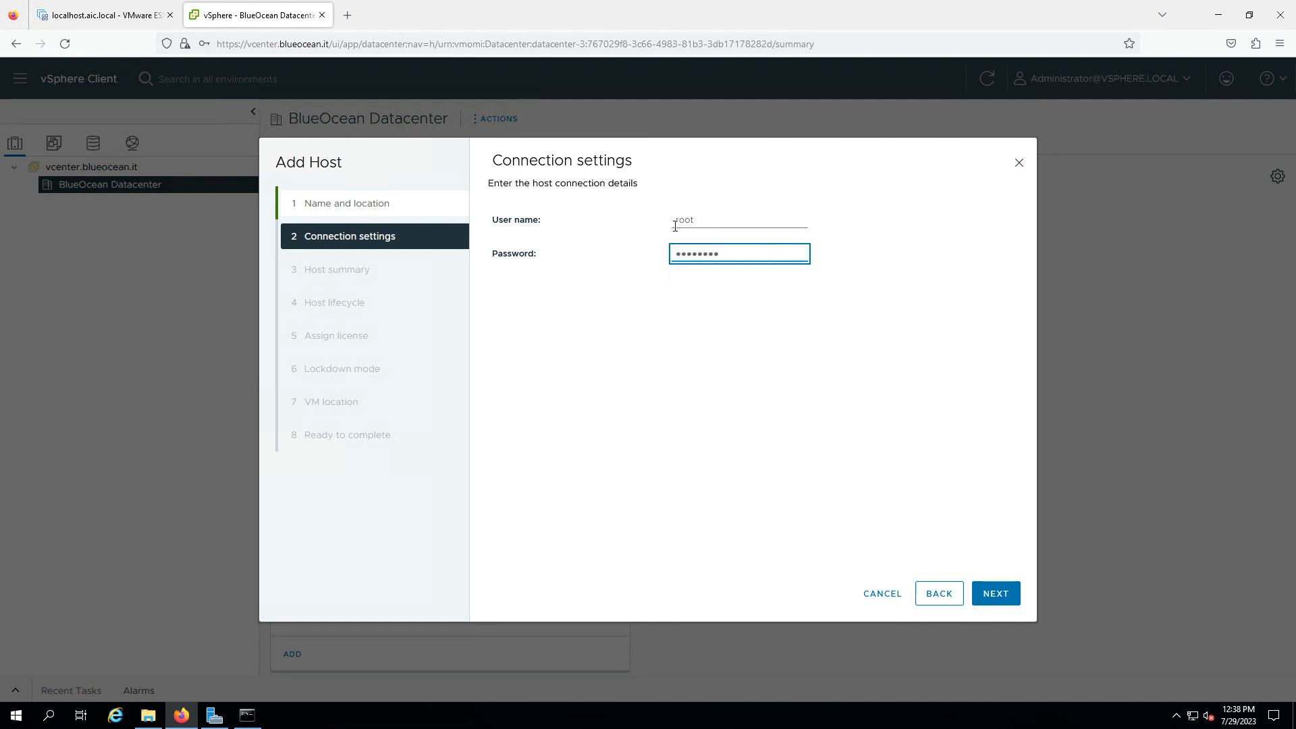
pyautogui.click(992, 594)
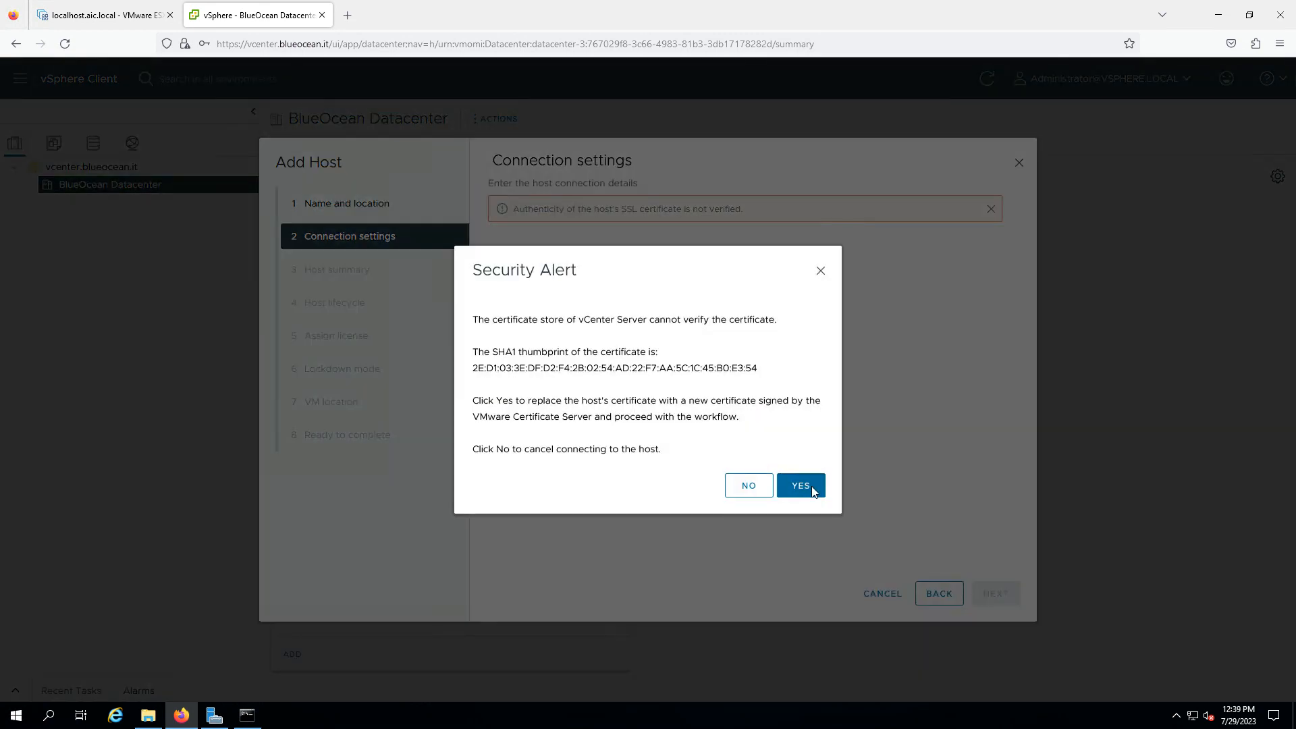
# Accept the certificate, turn off image management, keep evaluation licence and lockdown disabled, then finish
pyautogui.click(803, 486)
pyautogui.click(990, 593)
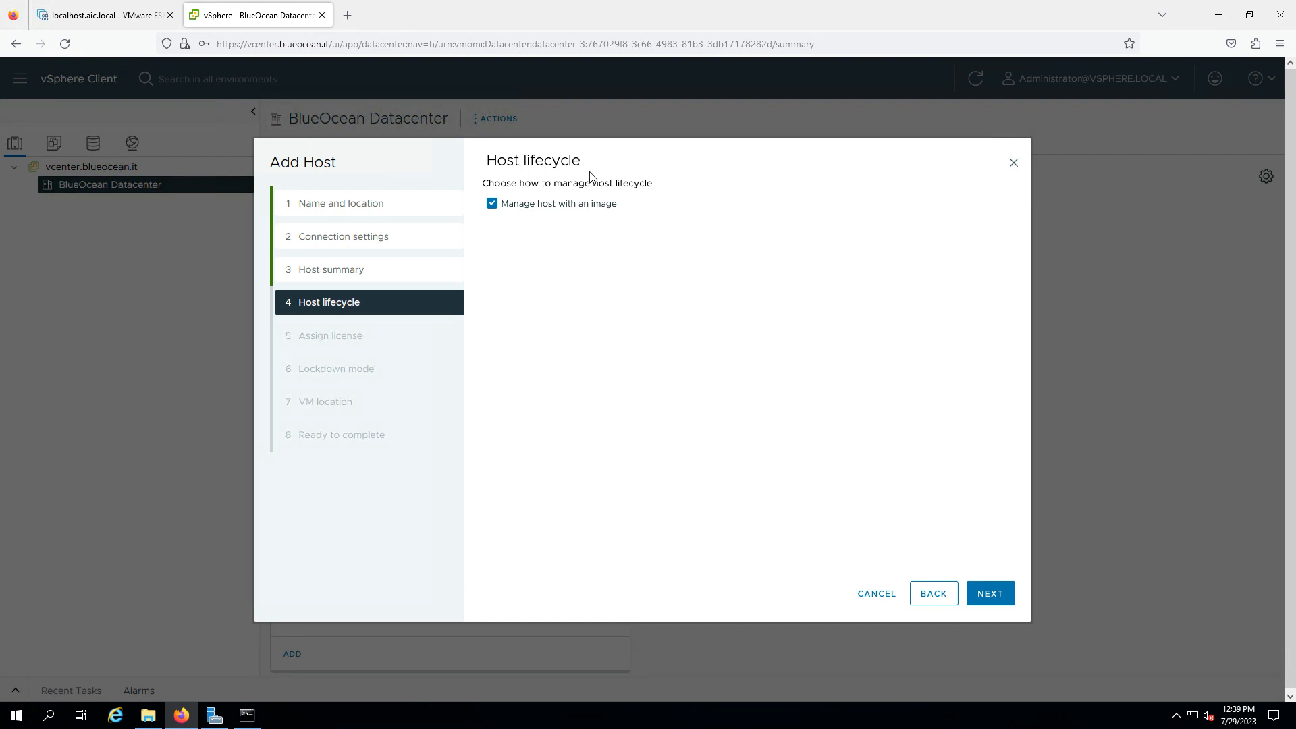
pyautogui.click(492, 204)
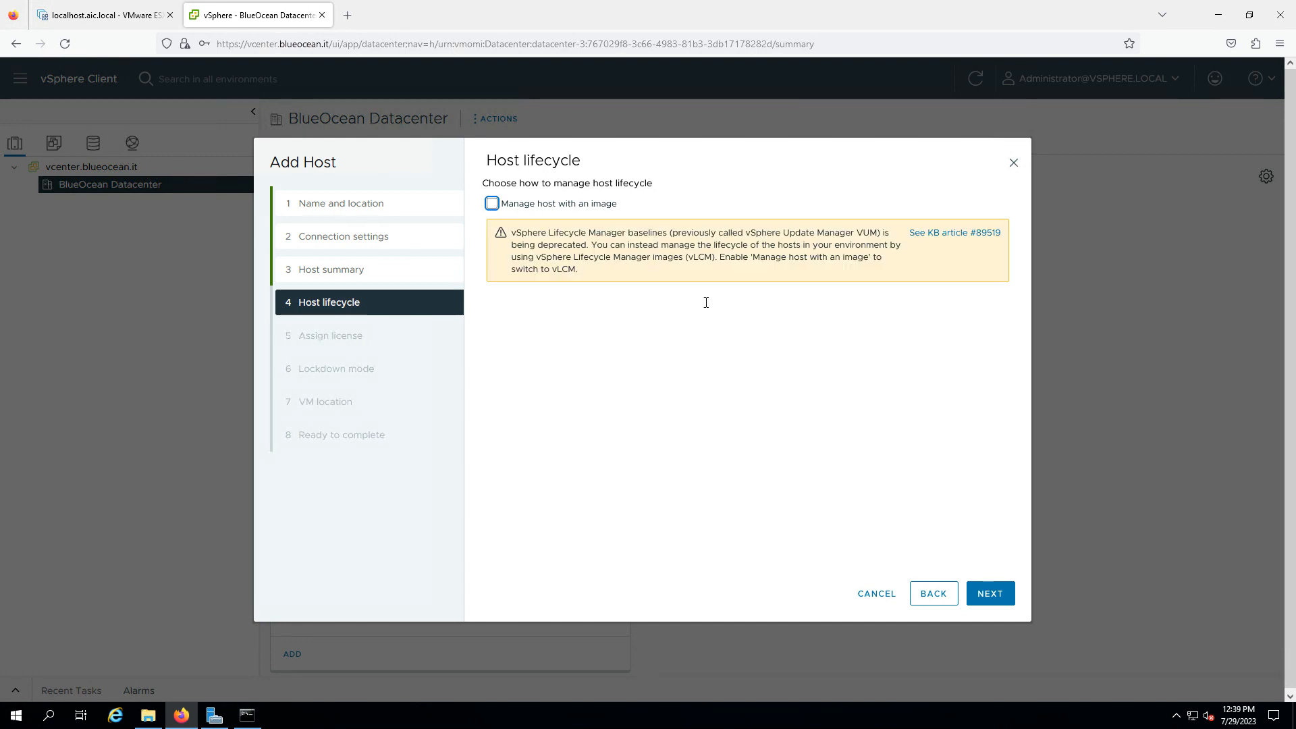
pyautogui.click(987, 593)
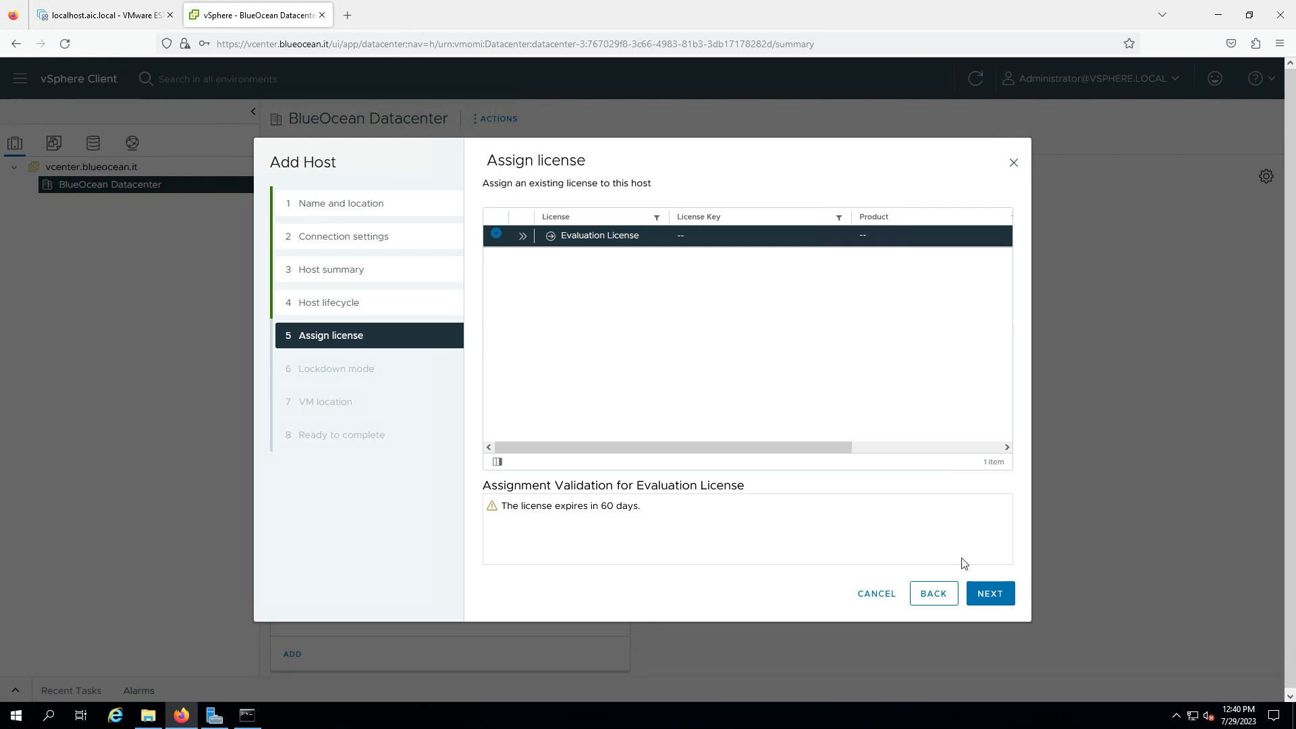
pyautogui.click(989, 595)
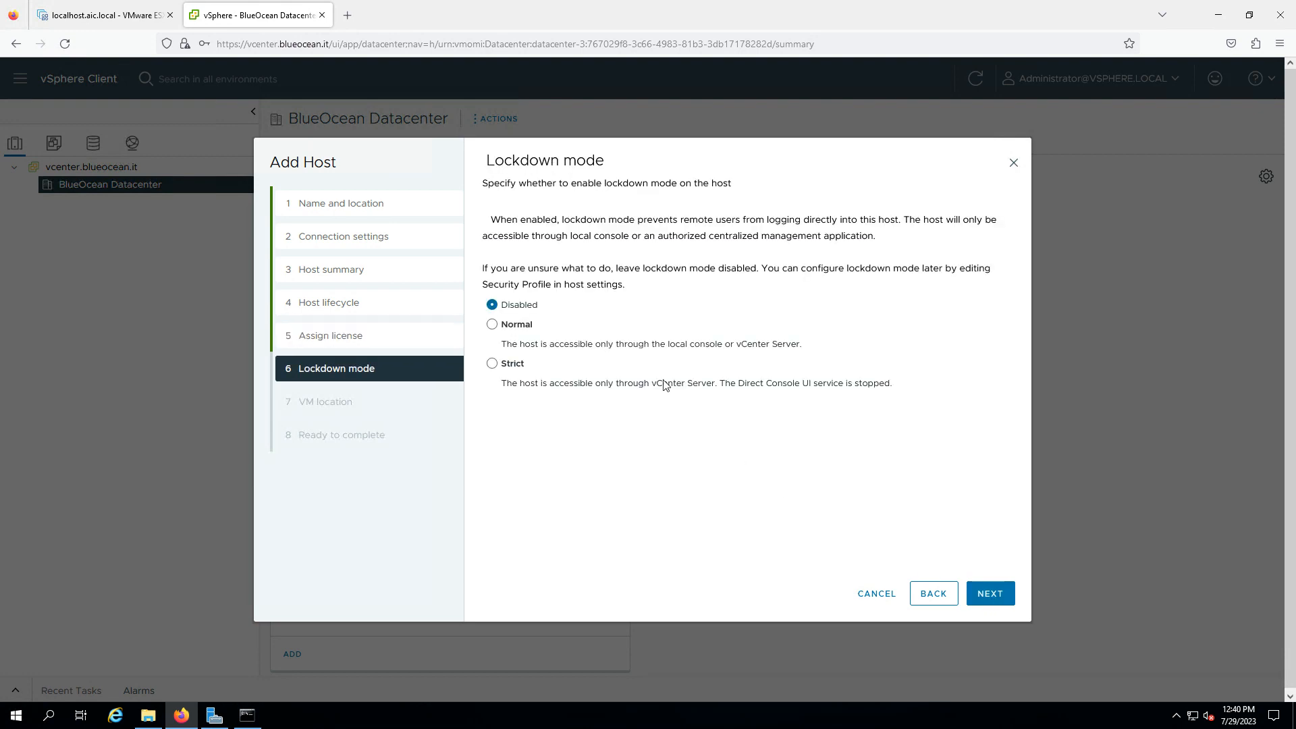
pyautogui.click(990, 594)
pyautogui.click(988, 595)
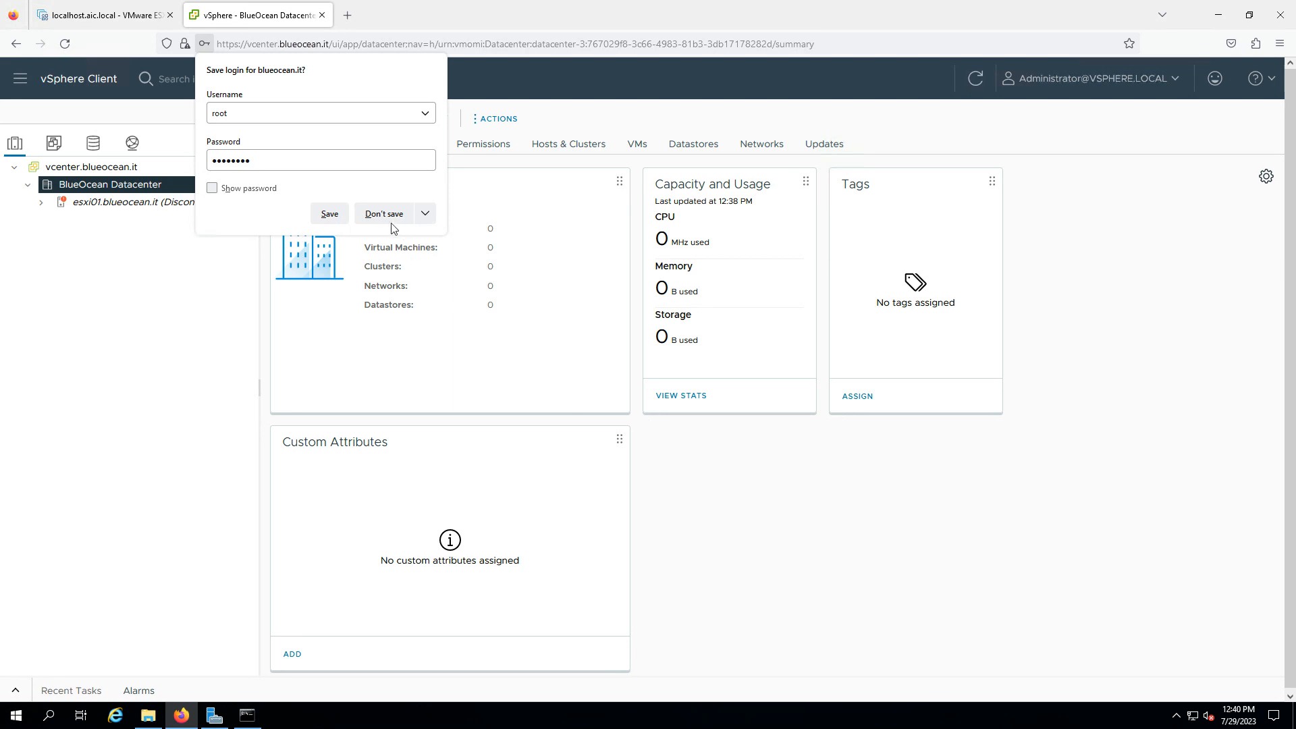
pyautogui.click(386, 214)
# Add host esxi02.blueocean.it to BlueOcean Datacenter with root user and its password
pyautogui.rightClick(154, 185)
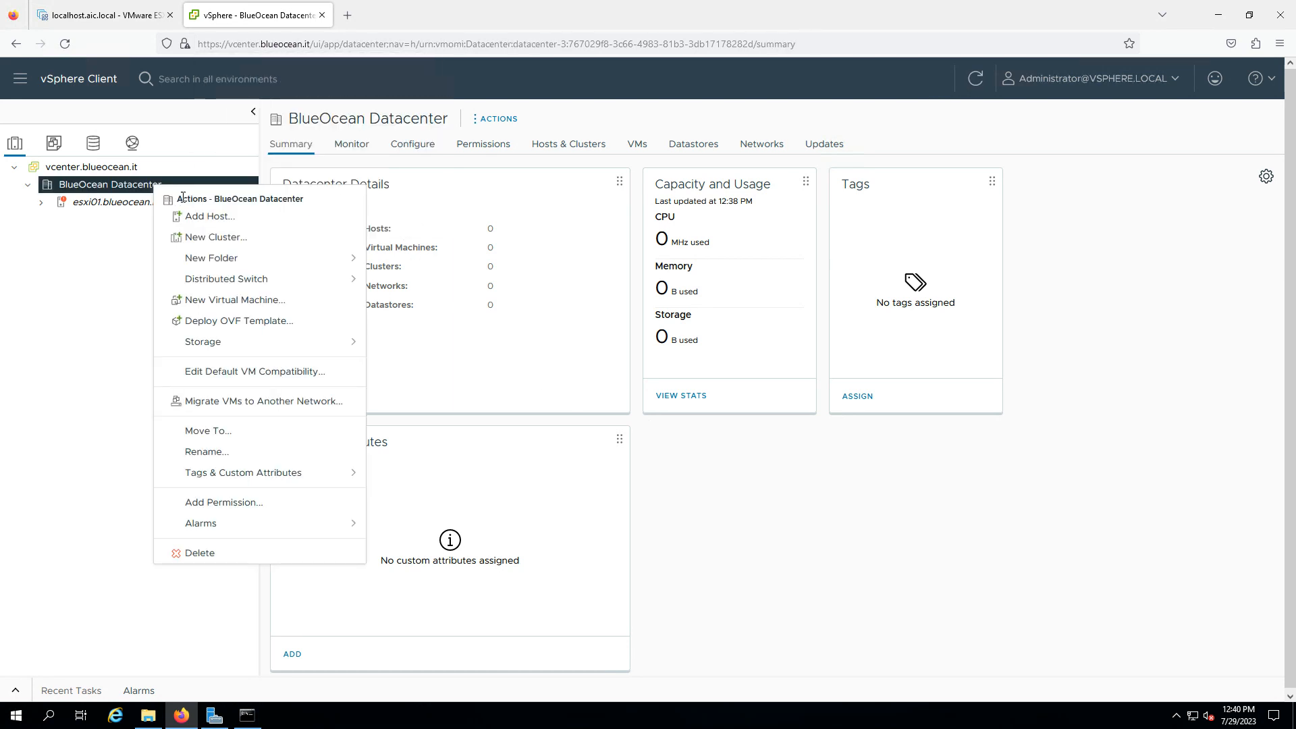
pyautogui.click(204, 215)
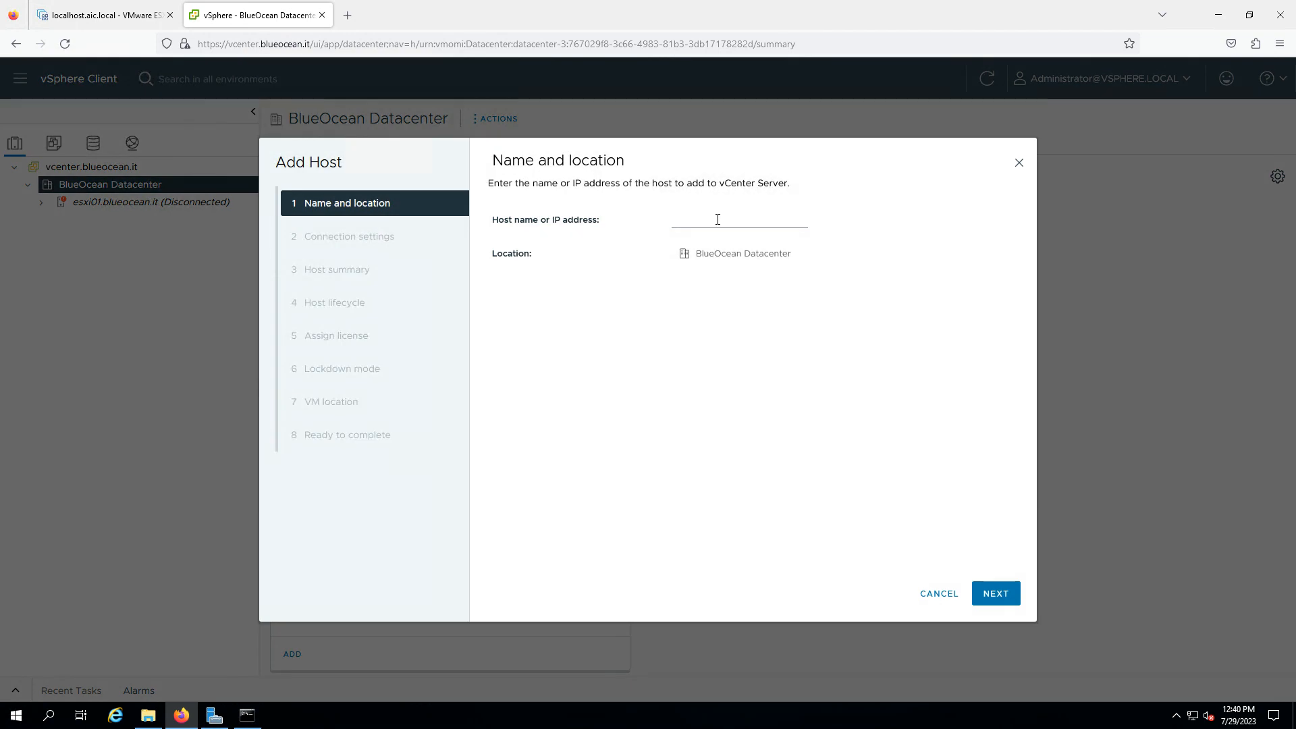
pyautogui.click(715, 224)
pyautogui.write('esxi02.blueocean.it')
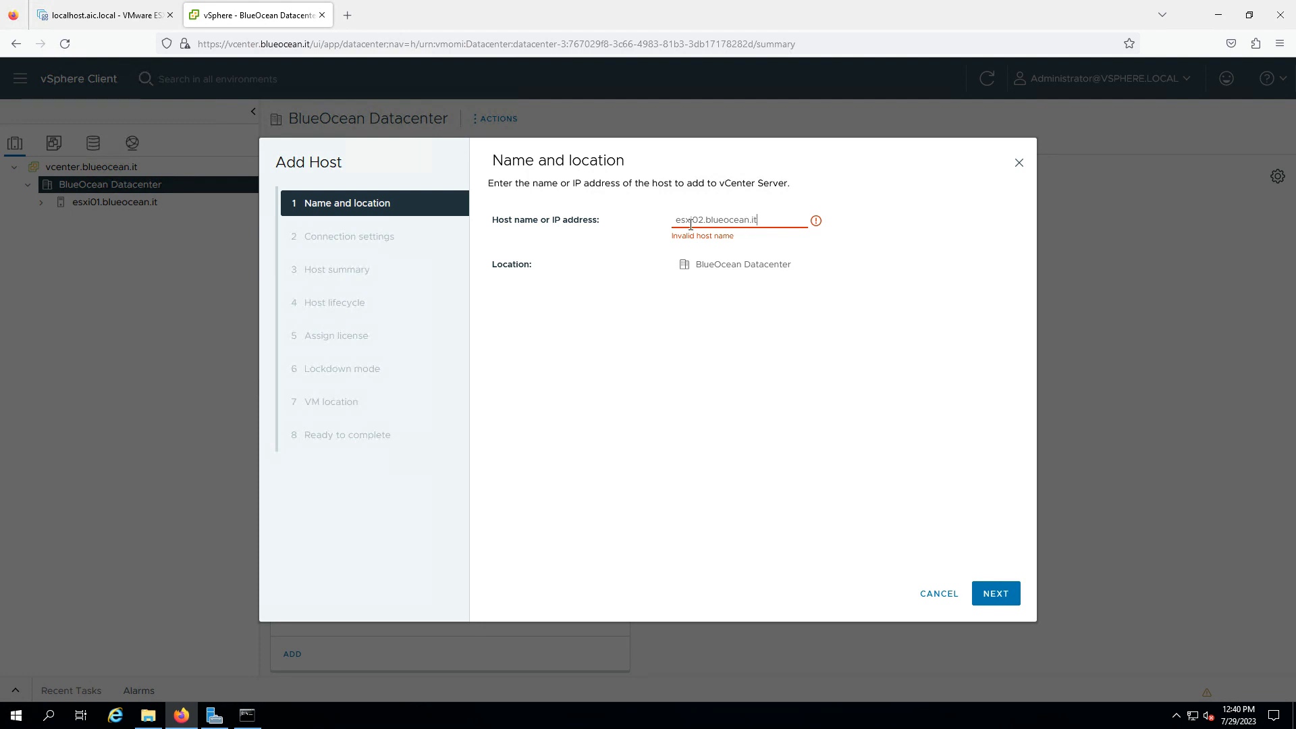
pyautogui.click(992, 601)
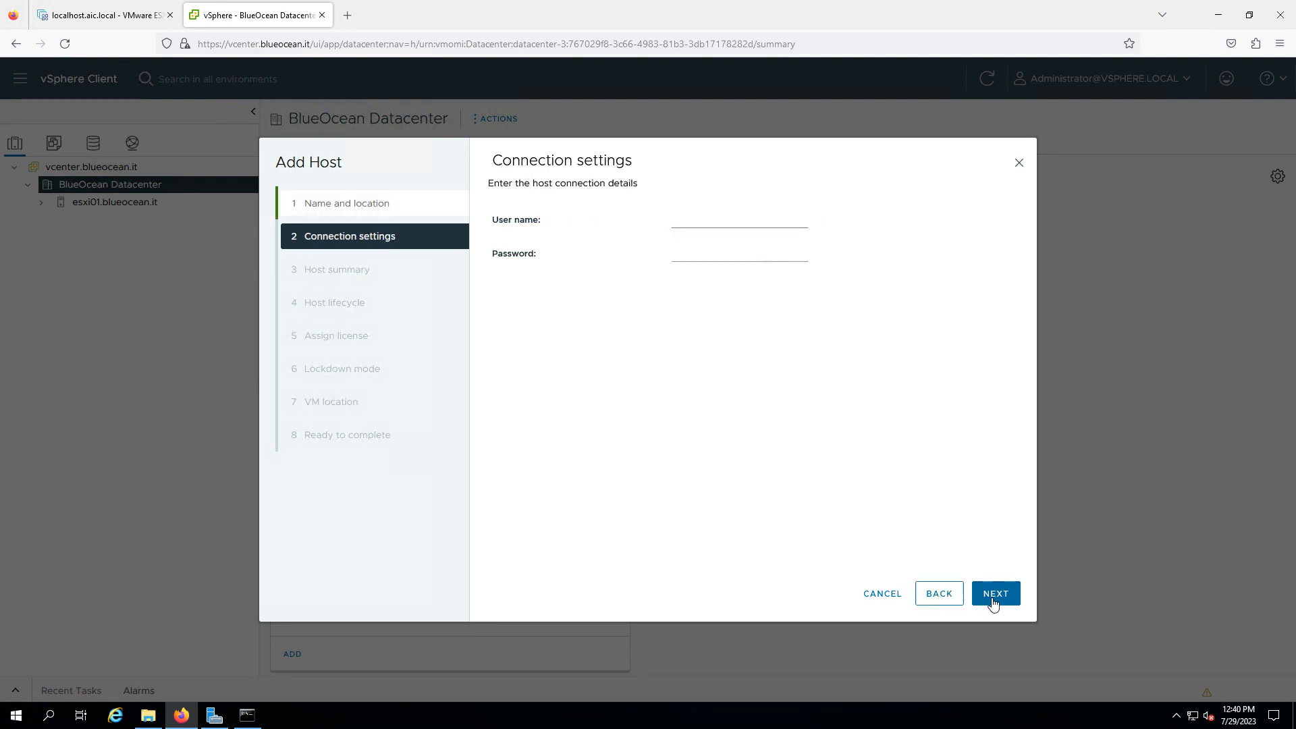
pyautogui.click(691, 225)
pyautogui.write('root')
pyautogui.press('Tab')
pyautogui.write('******')
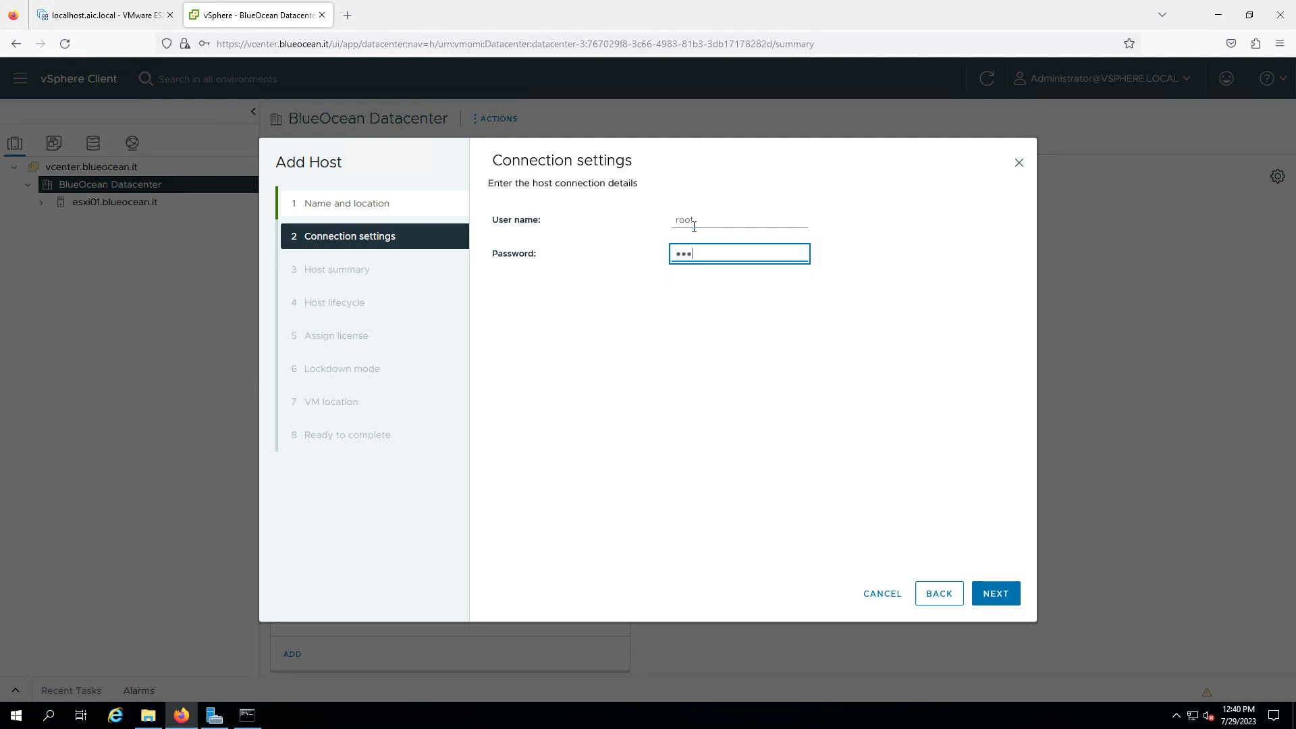
pyautogui.click(975, 593)
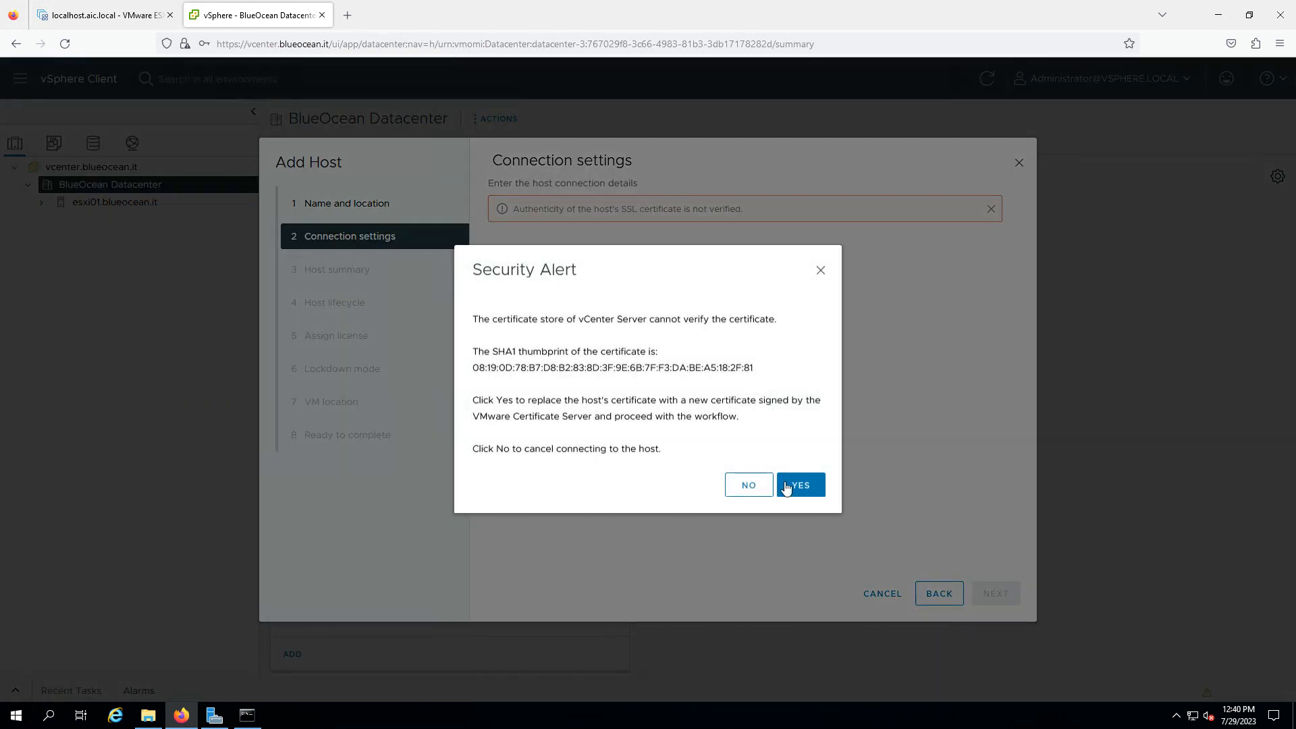
# Accept the certificate, turn off image management, keep evaluation licence and lockdown disabled, and finish
pyautogui.click(797, 483)
pyautogui.click(988, 595)
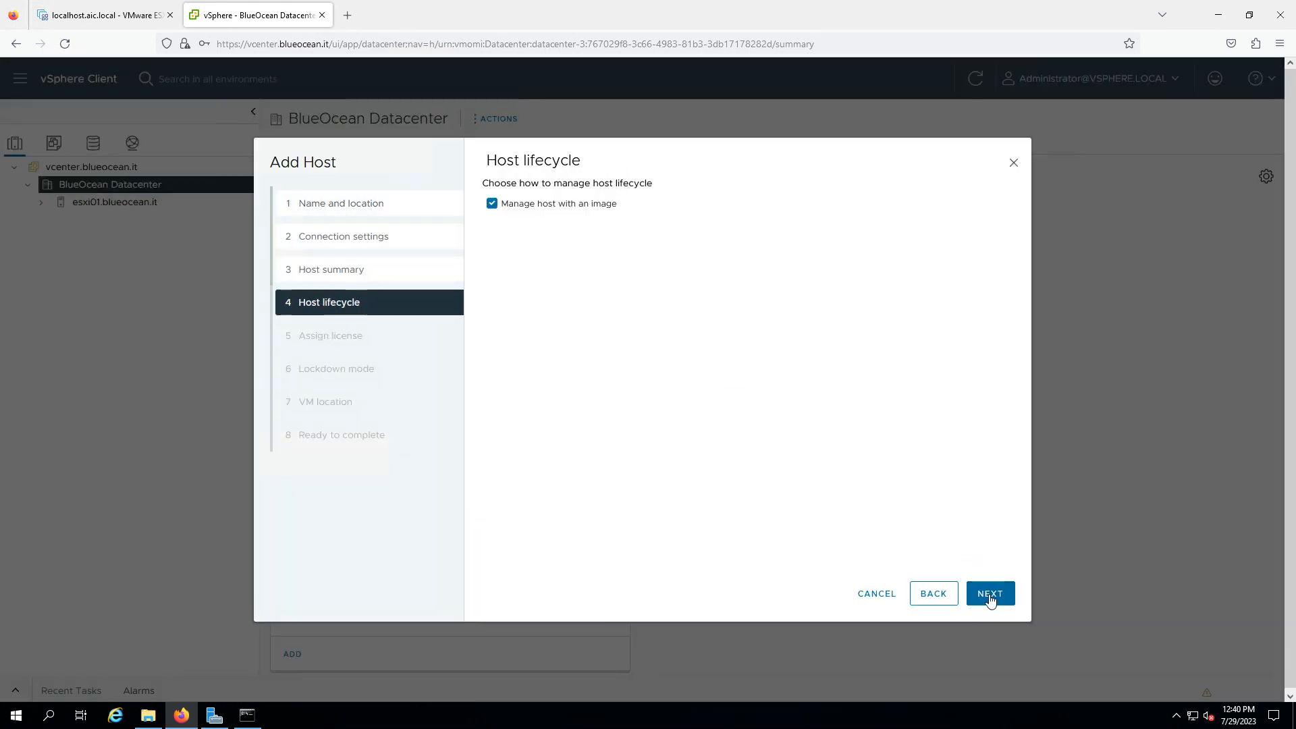
pyautogui.click(503, 209)
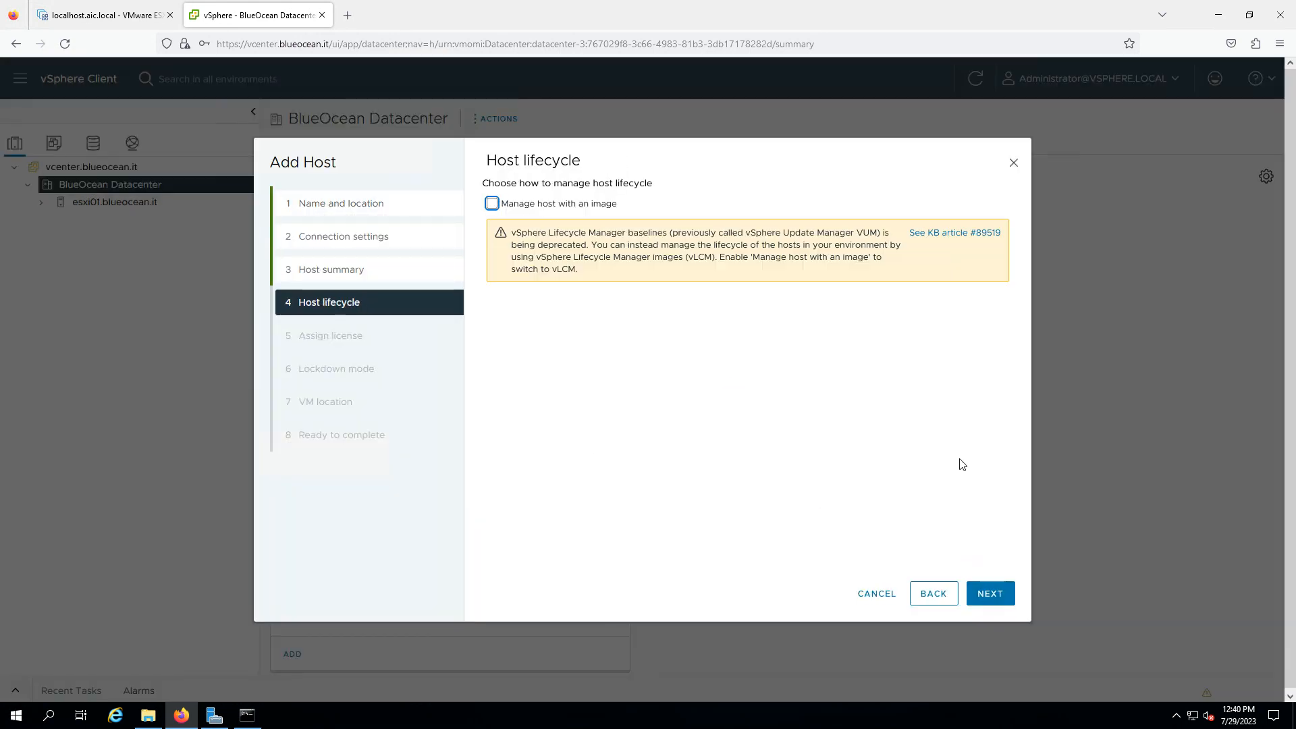
pyautogui.click(990, 592)
pyautogui.click(989, 592)
pyautogui.click(988, 594)
pyautogui.click(988, 594)
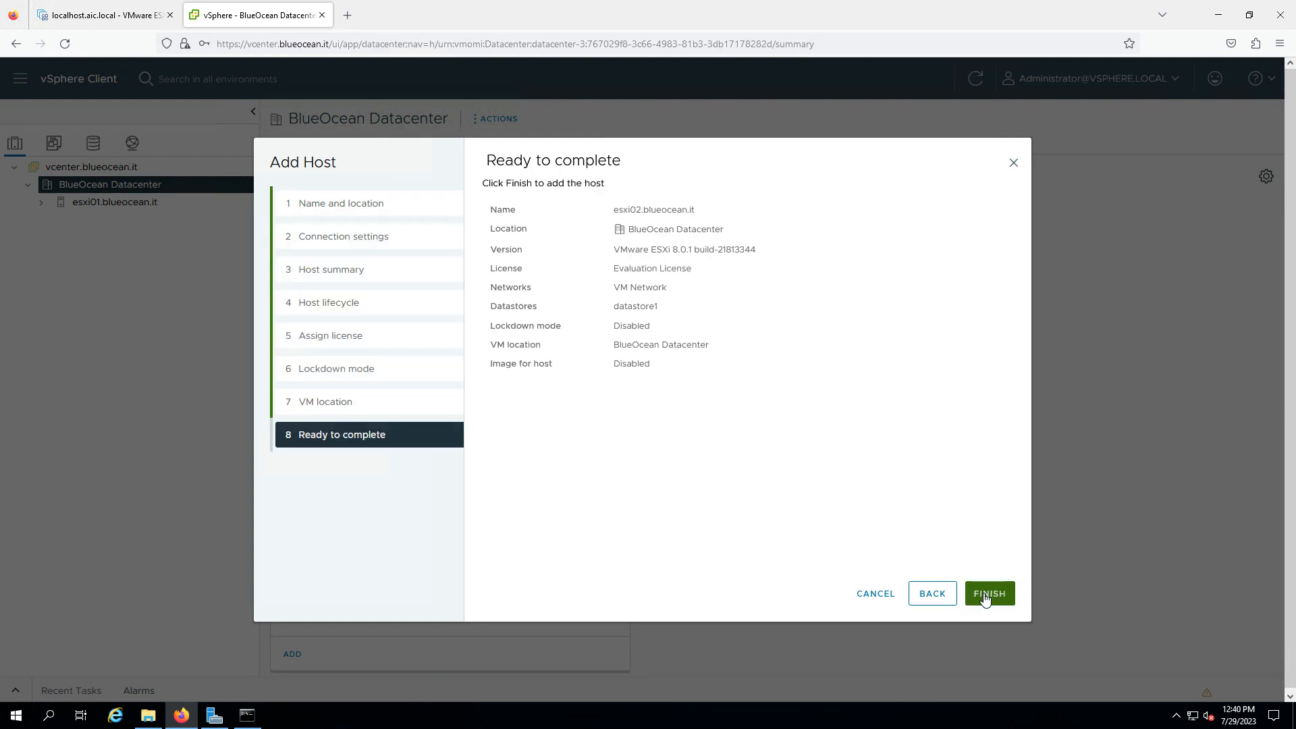
pyautogui.click(989, 594)
pyautogui.click(378, 213)
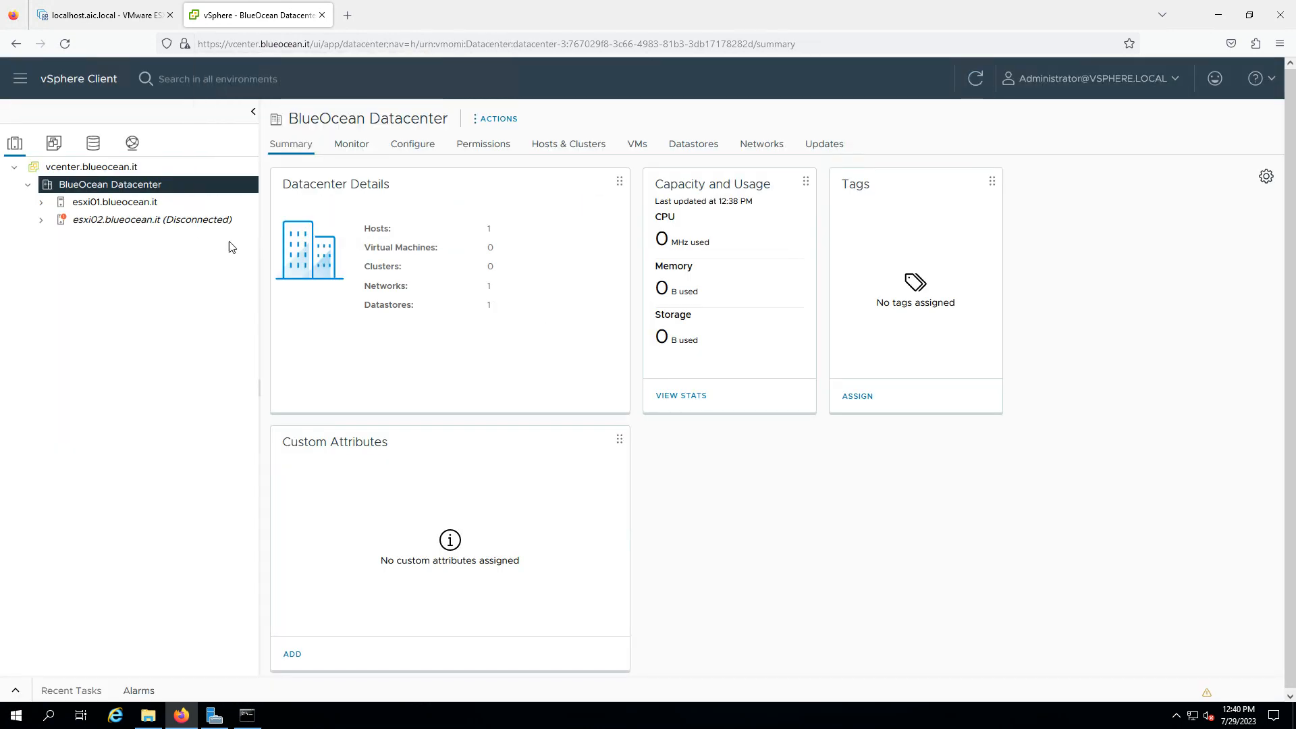
# Add host esxi03.blueocean.it to BlueOcean Datacenter with root user and its password
pyautogui.rightClick(105, 186)
pyautogui.click(618, 335)
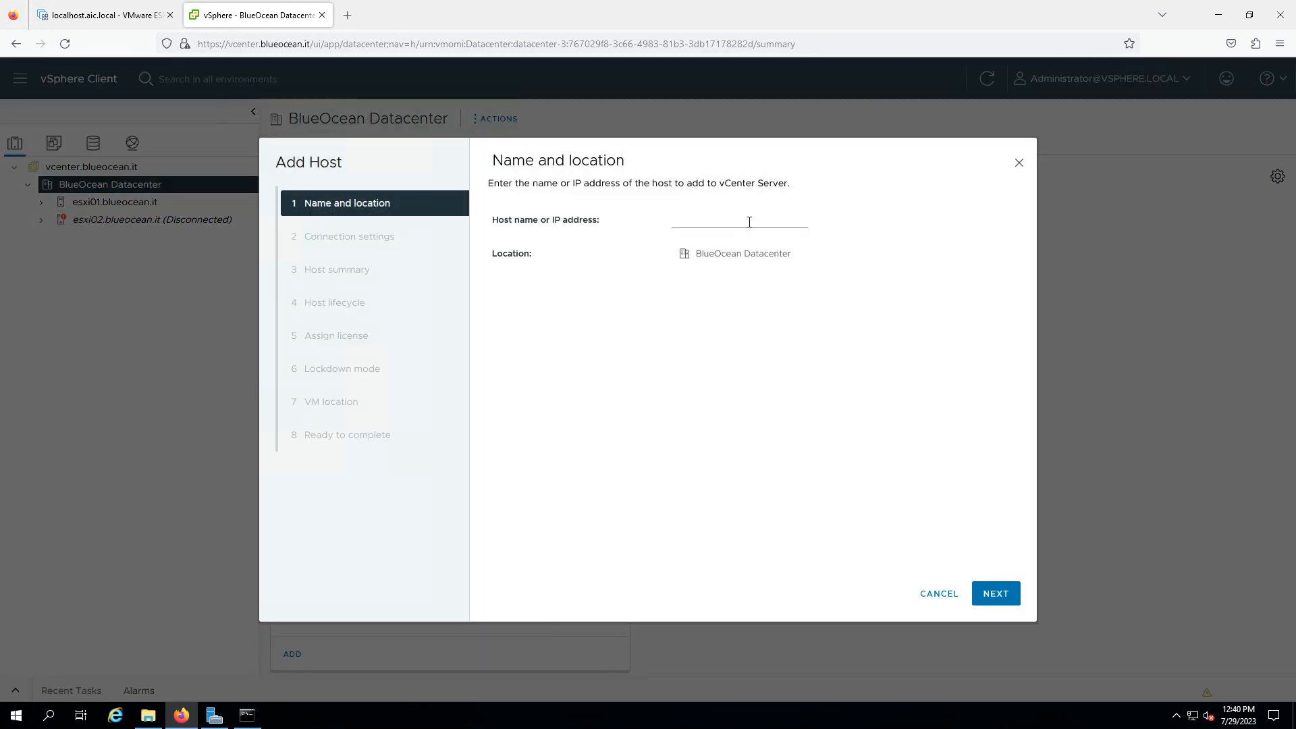
pyautogui.click(746, 222)
pyautogui.write('esxi03.blueocean.it')
pyautogui.click(987, 597)
pyautogui.click(714, 227)
pyautogui.write('root')
pyautogui.press('Tab')
pyautogui.write('*******')
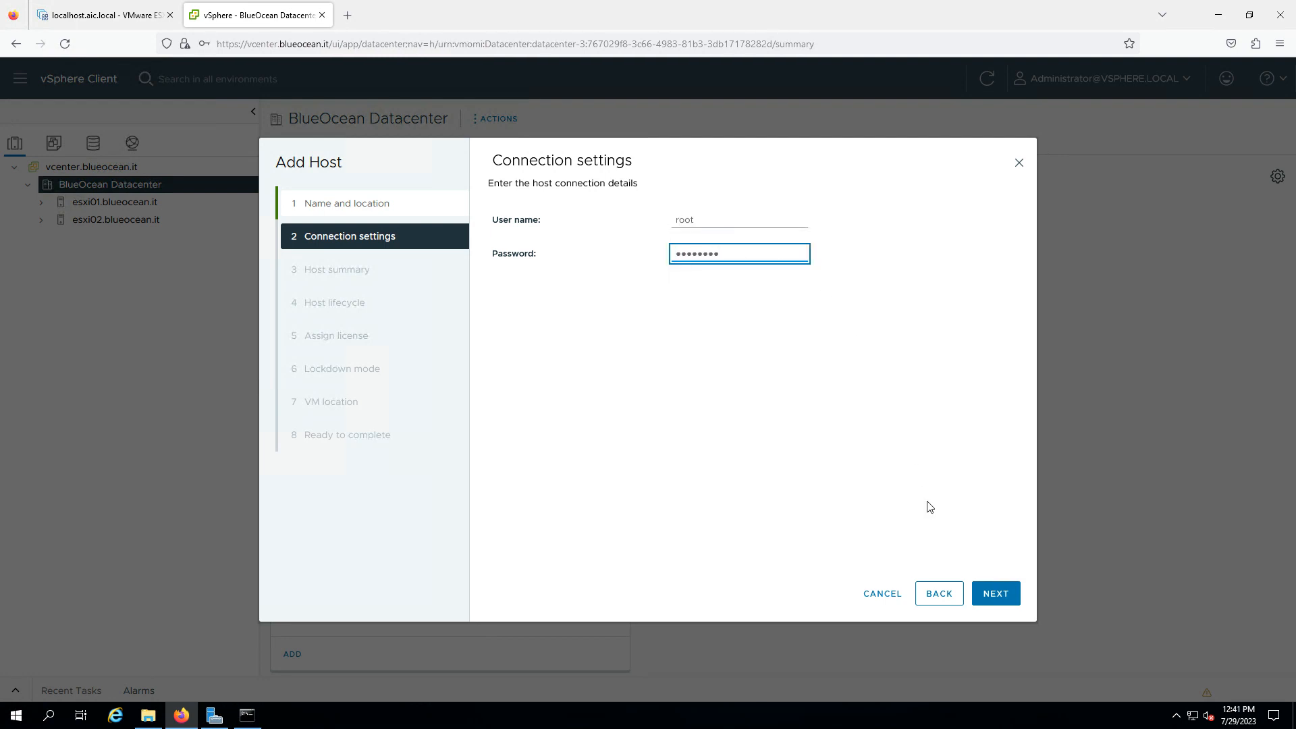
pyautogui.click(994, 593)
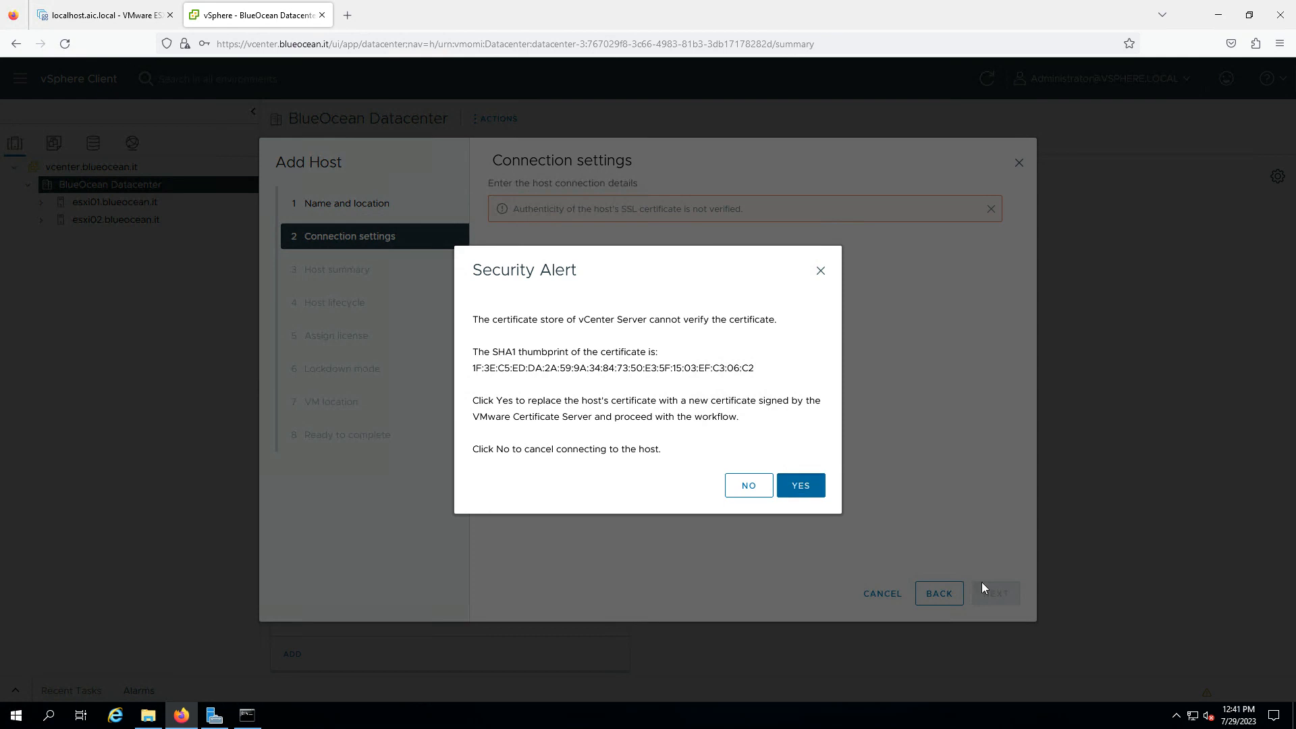
# Accept the certificate, skip image management, finish the wizard with defaults, and show Recent Tasks
pyautogui.press('Return')
pyautogui.click(992, 594)
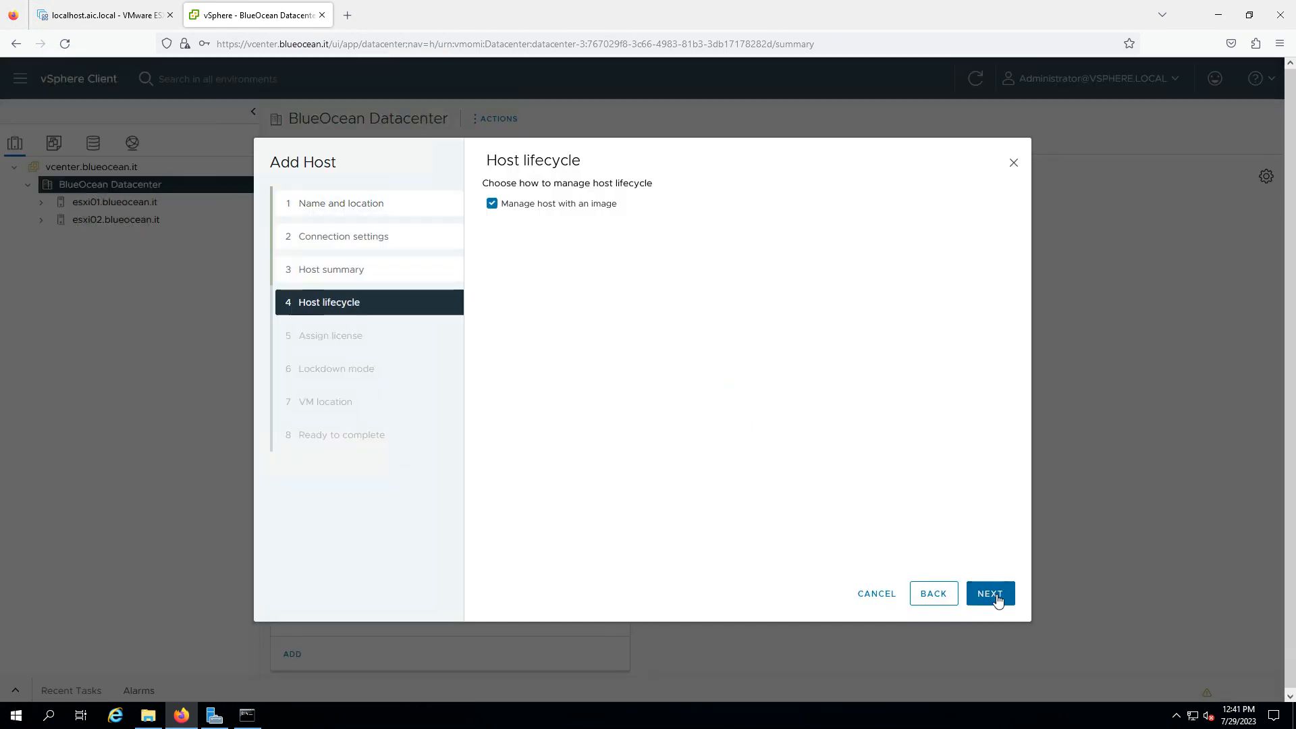
pyautogui.click(492, 203)
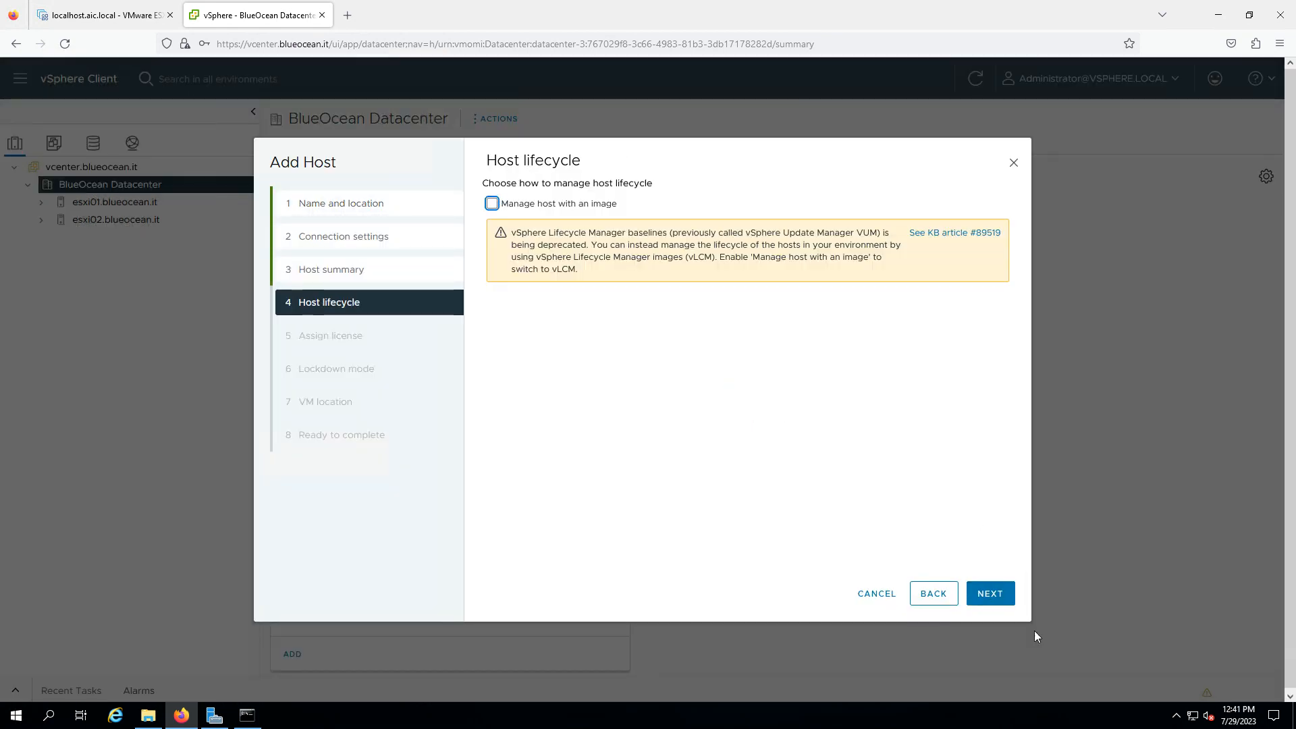
pyautogui.click(990, 595)
pyautogui.click(990, 595)
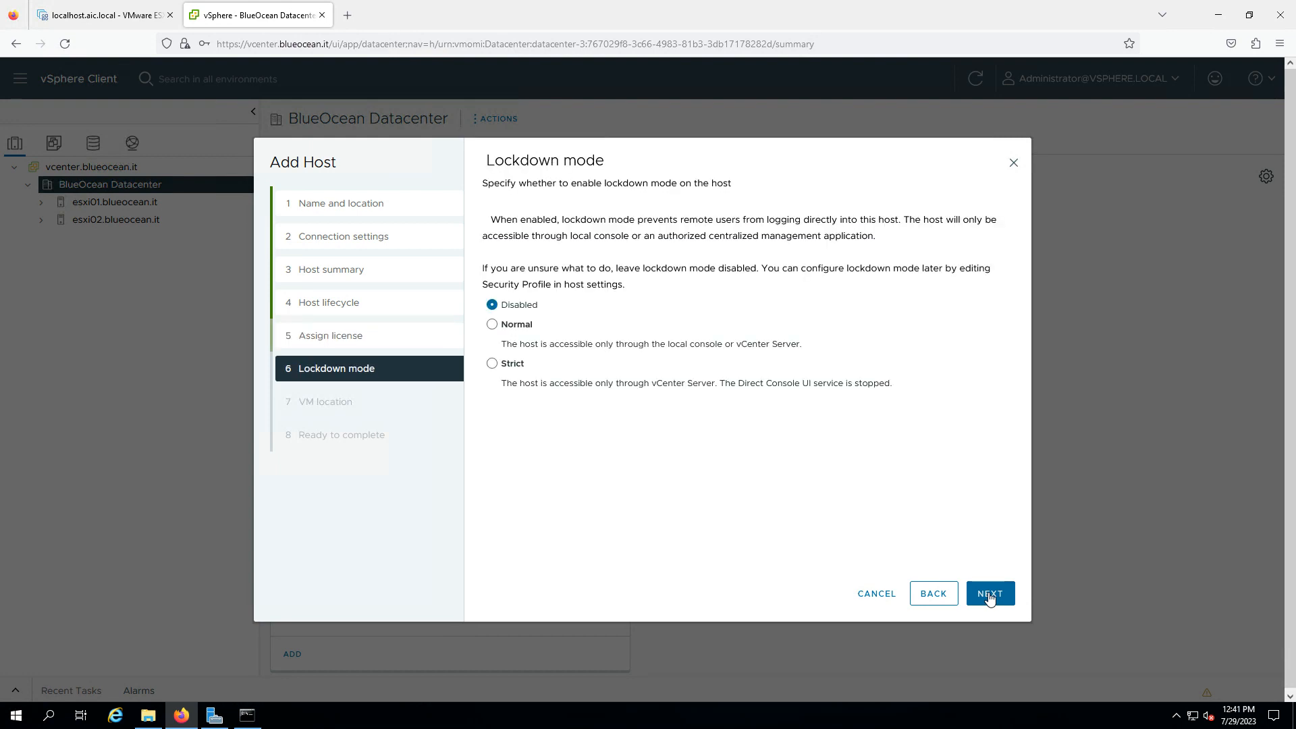
pyautogui.click(989, 595)
pyautogui.click(990, 596)
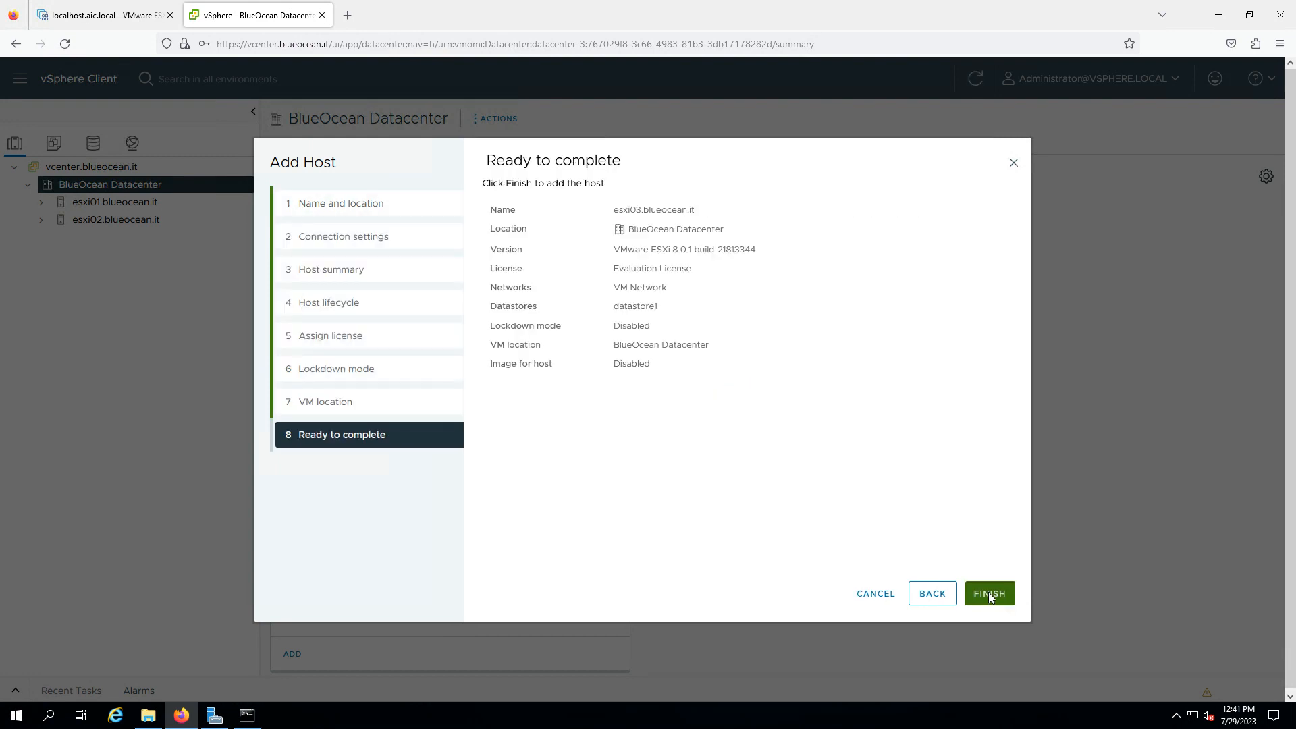
pyautogui.click(989, 594)
pyautogui.click(385, 215)
pyautogui.click(16, 691)
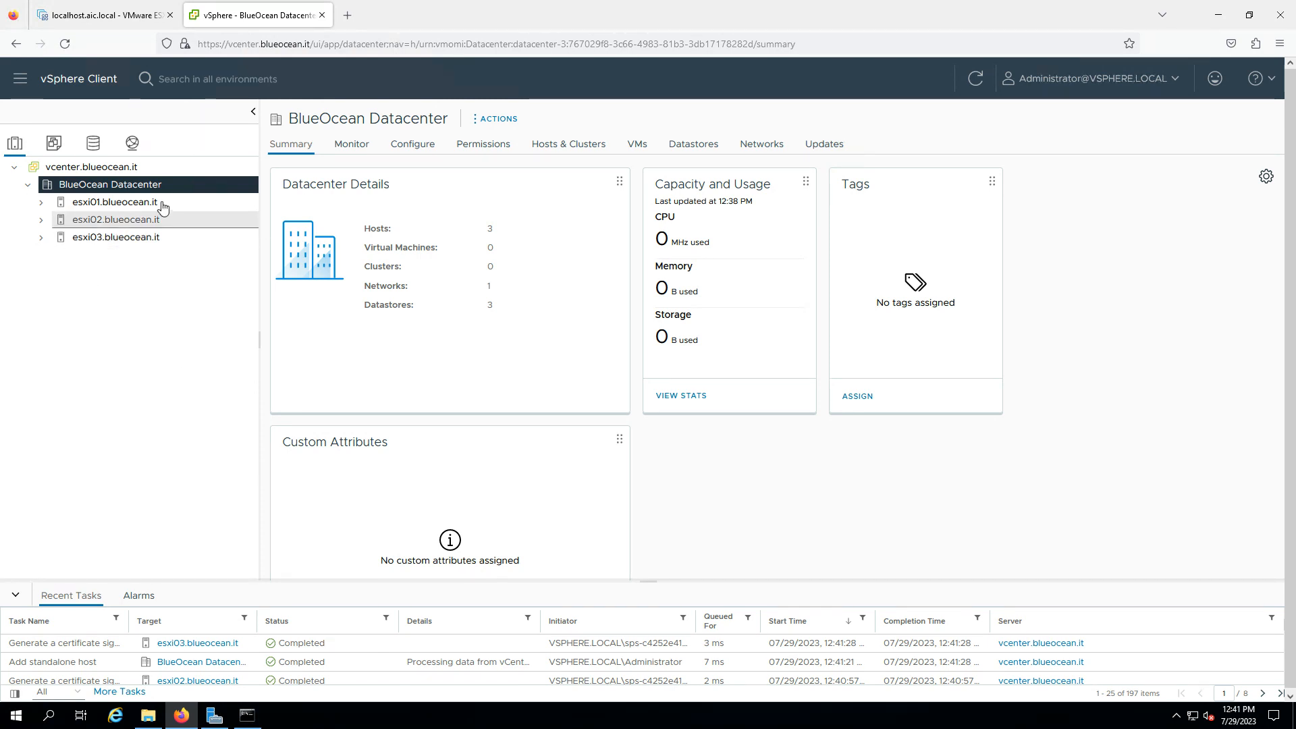
# Draft BlueOcean Cluster with DRS on and single-image management off, then minimize the remote session
pyautogui.rightClick(124, 187)
pyautogui.click(211, 237)
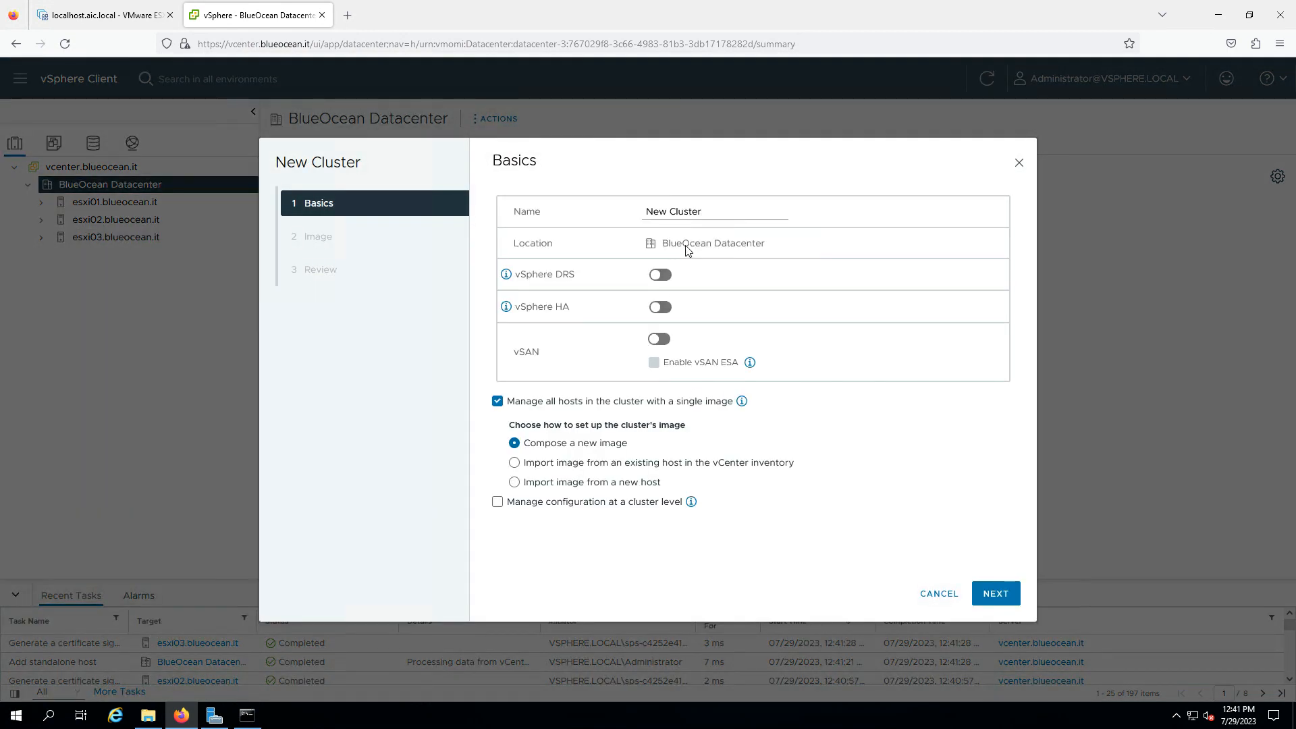
pyautogui.doubleClick(660, 210)
pyautogui.write('BlueOcean')
pyautogui.click(665, 274)
pyautogui.click(497, 401)
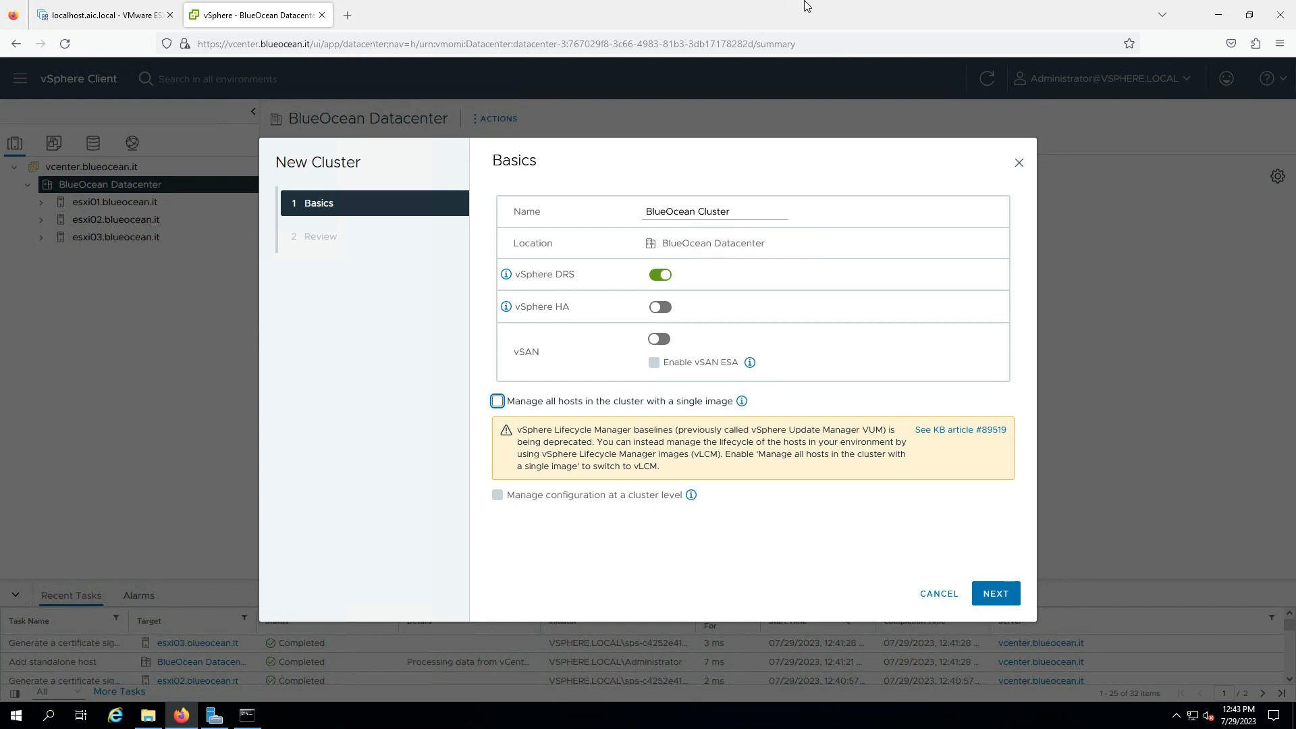
pyautogui.click(841, 6)
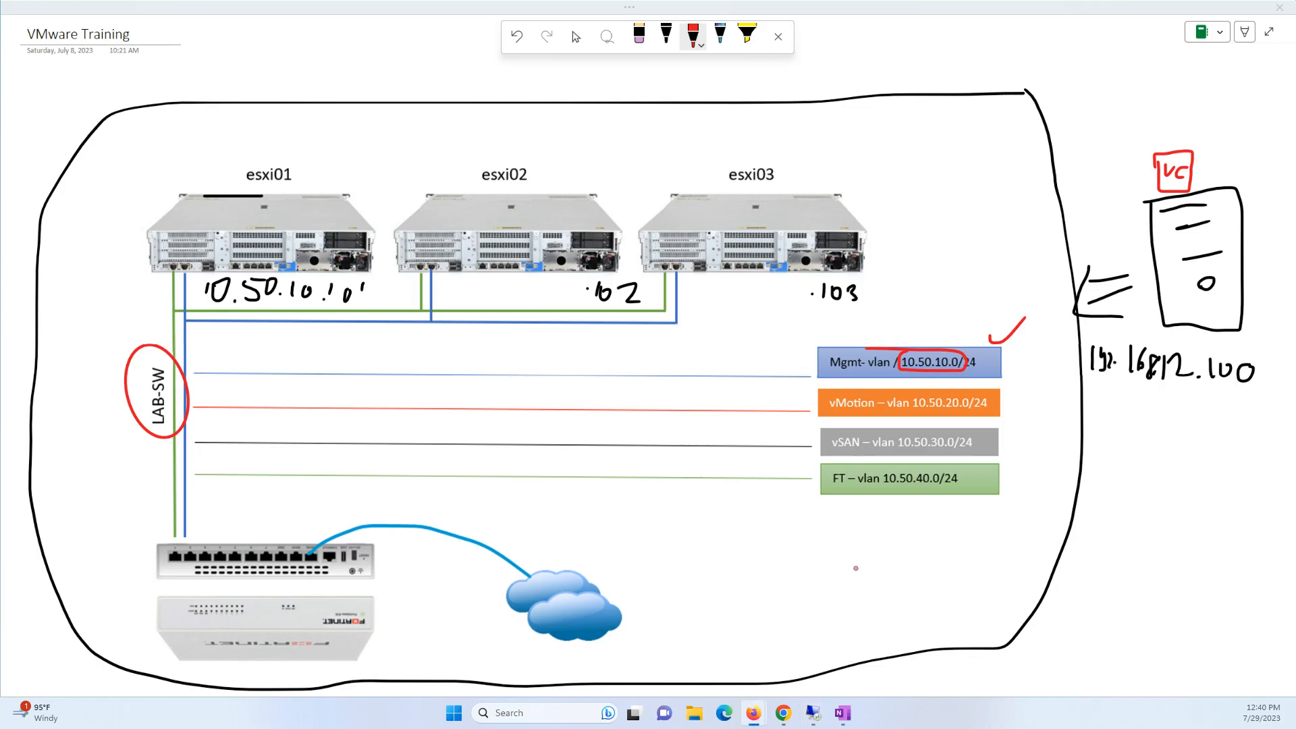